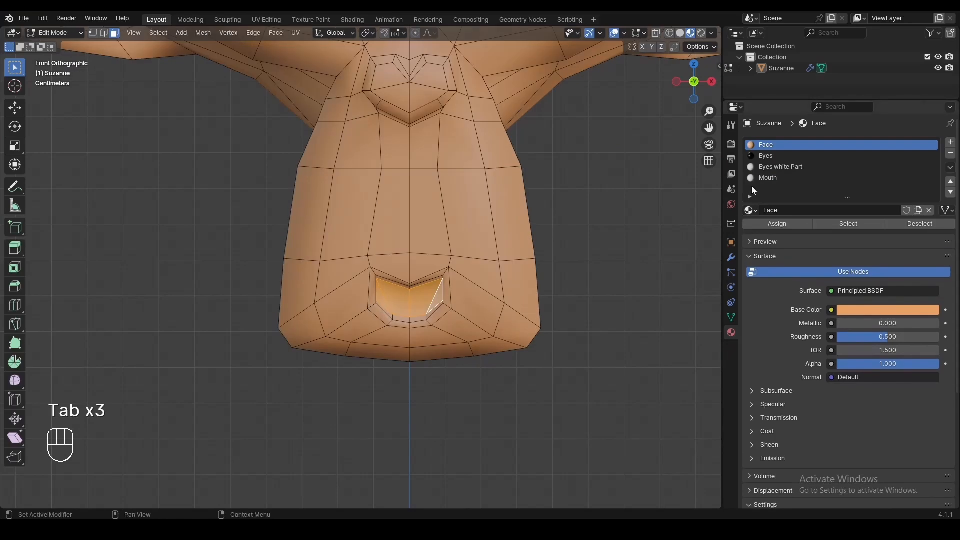
- Assign the Mouth material to the selected mouth faces of Suzanne and leave Edit Mode
left_click(755, 178)
left_click(778, 221)
key("Tab")
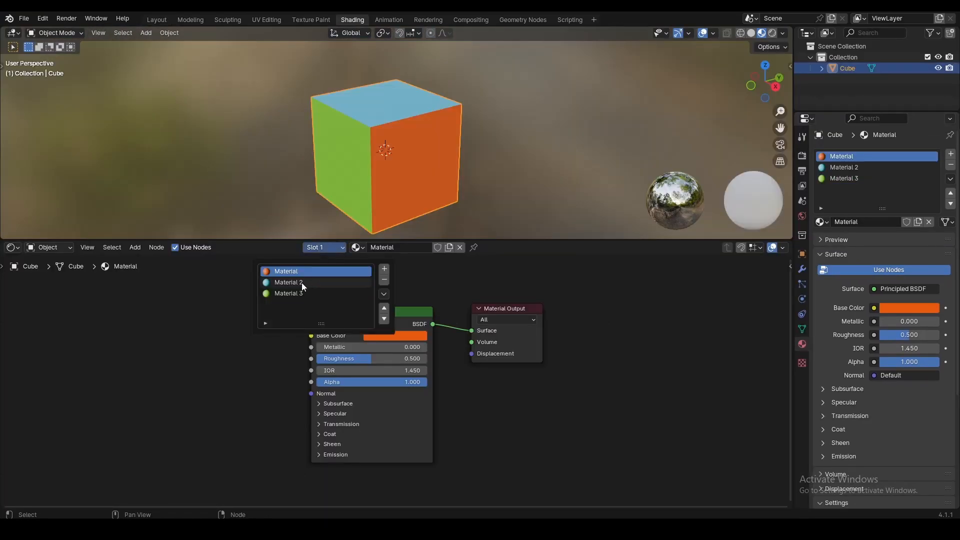
- Adjust the base color of the cube's Material 2 and open the base color of Material 3 for editing
left_click(302, 286)
left_click(394, 352)
left_click_drag(405, 200, 518, 316)
left_click(324, 247)
left_click(312, 294)
left_click(394, 353)
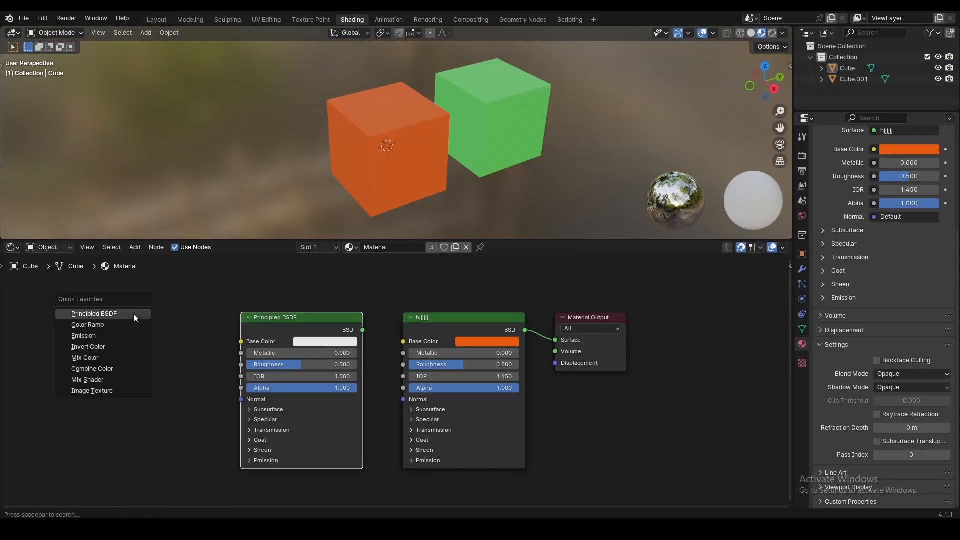
- Add Emission, Mix Color, Combine Color and Image Texture nodes to the orange cube's material
left_click(76, 340)
left_click(47, 387)
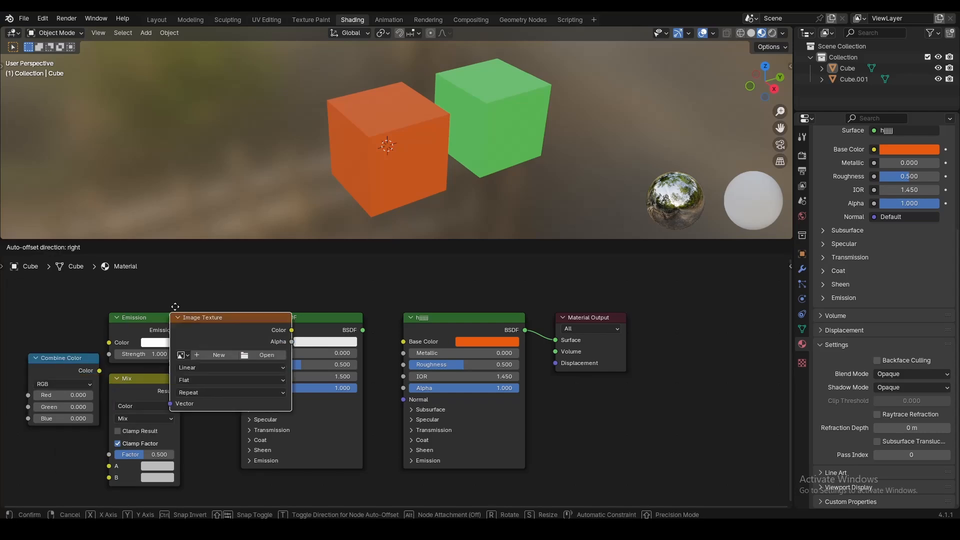
scroll(419, 463, "down", 4)
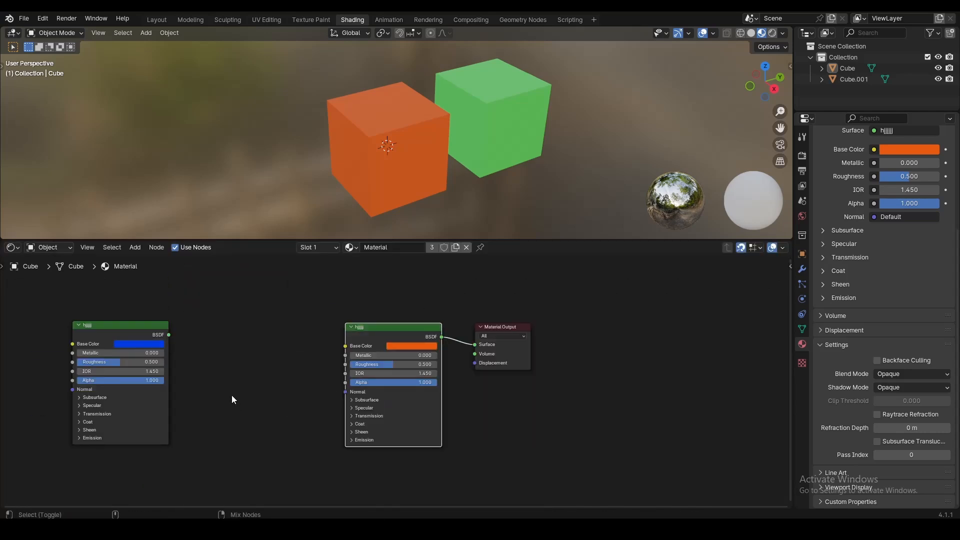
- Alternately connect the blue and orange shader nodes to the Material Output, finishing with the blue one
left_click(136, 332, "ctrl+shift")
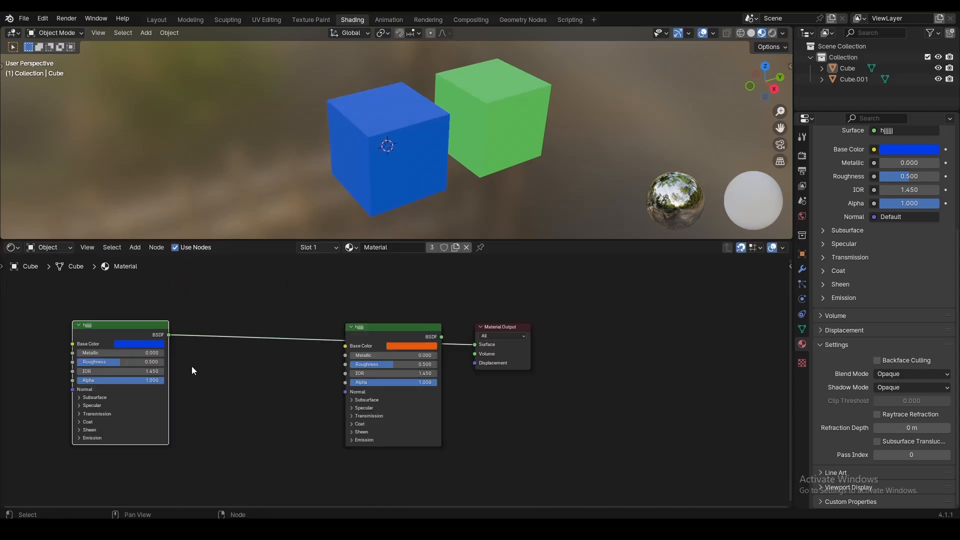
left_click(407, 333, "ctrl+shift")
left_click(134, 328, "ctrl+shift")
left_click(407, 332, "ctrl+shift")
left_click(128, 338, "ctrl+shift")
left_click(408, 335, "ctrl+shift")
left_click(144, 332, "ctrl+shift")
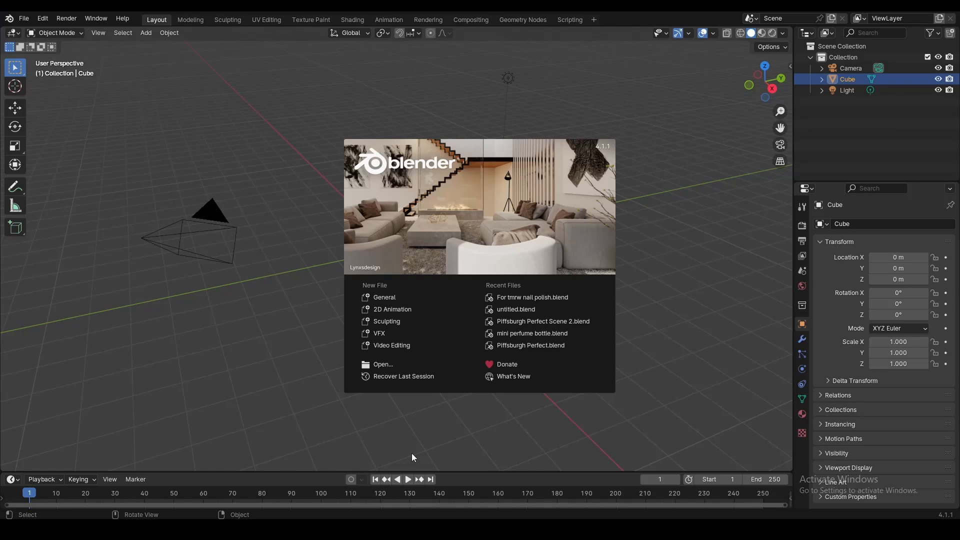
- Dismiss the splash screen and delete the default light and camera from the new scene
left_click(243, 323)
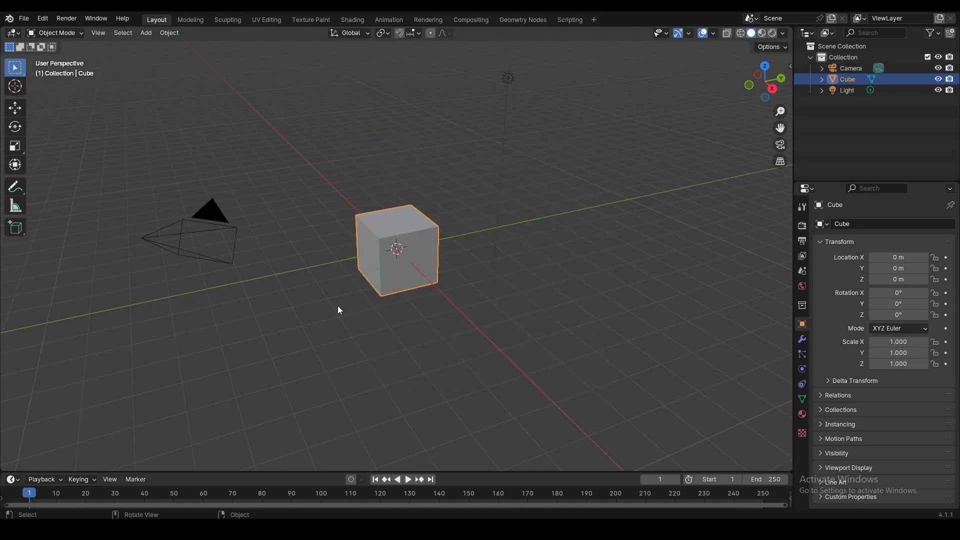
left_click(507, 78)
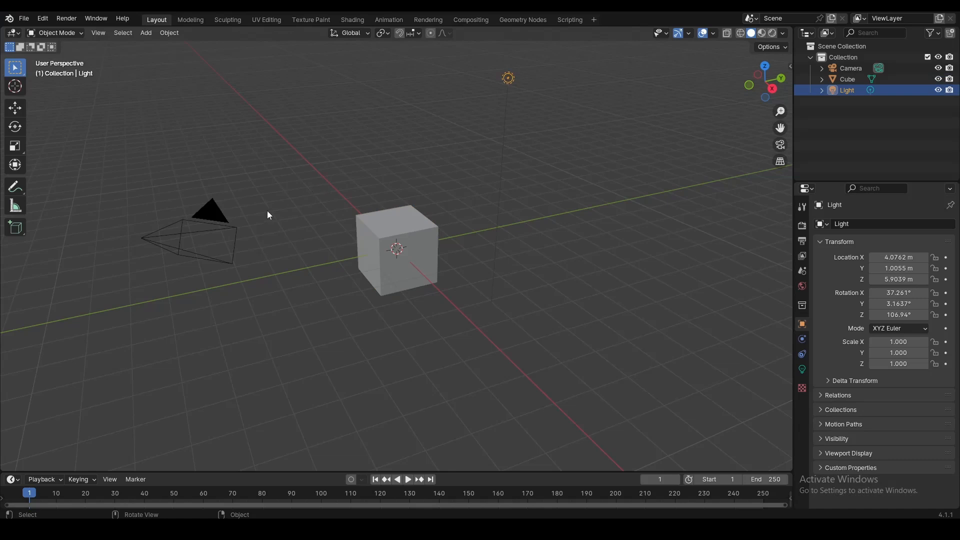
left_click(227, 228, "shift")
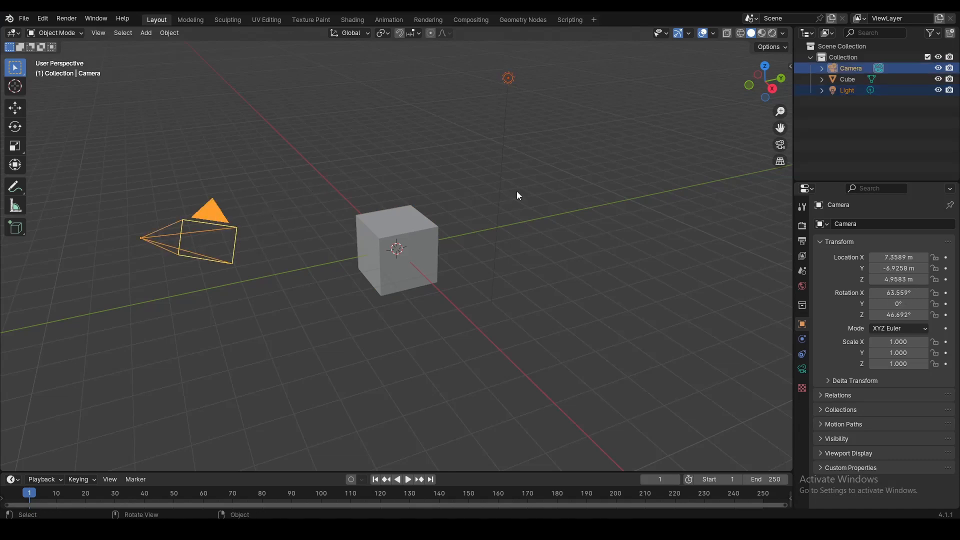
key("Delete")
- Turn on the Screencast Keys display for the 3D viewport
key("n")
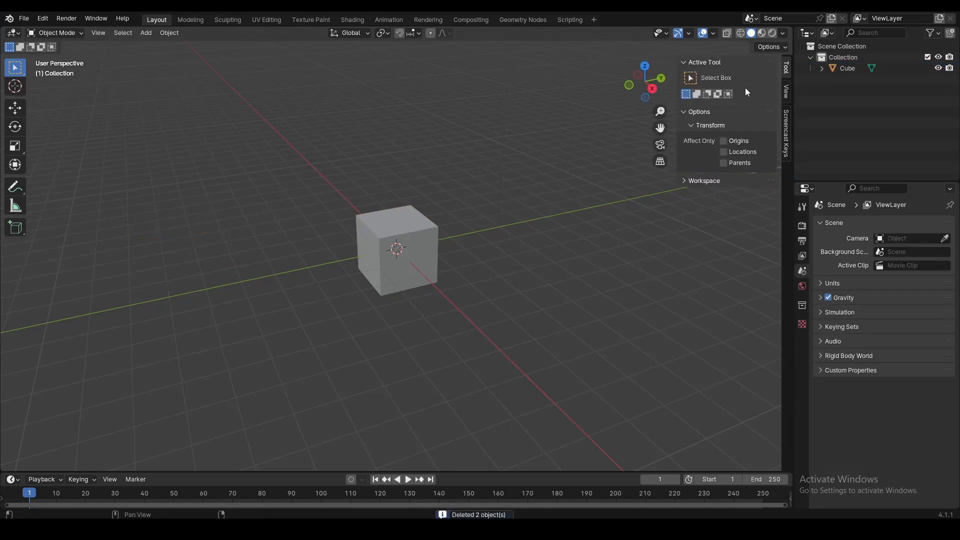
left_click(787, 134)
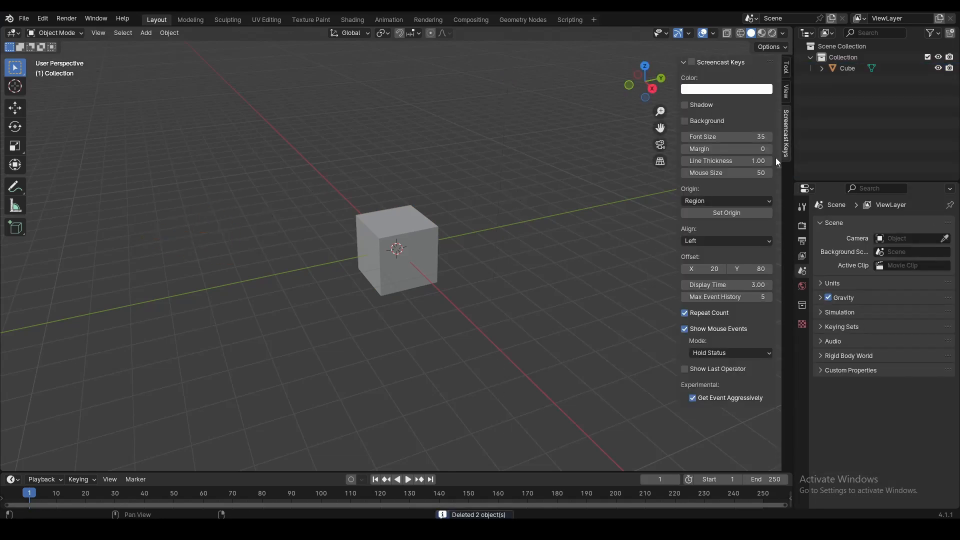
left_click(691, 62)
key("n")
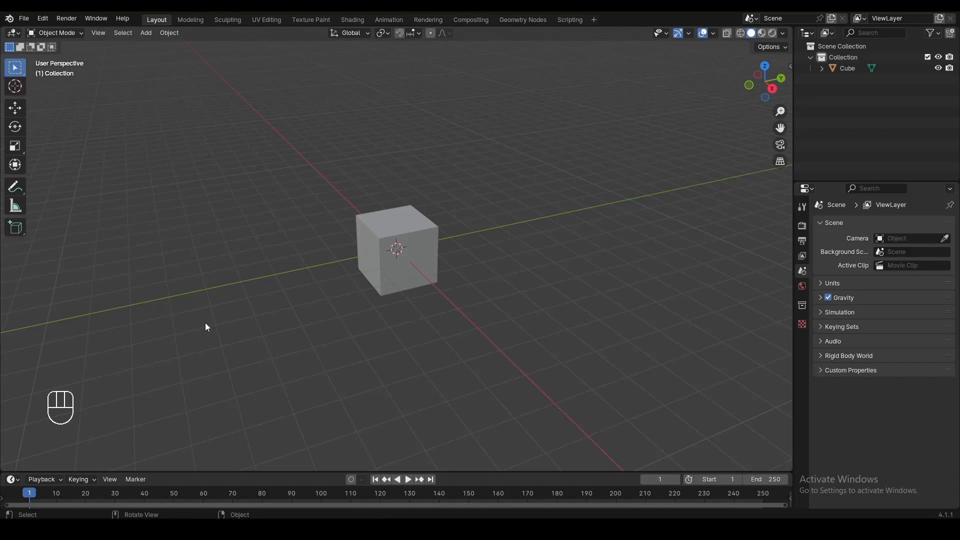
- Show the cube in Material Preview shading and give its material an orange base color
left_click(383, 241)
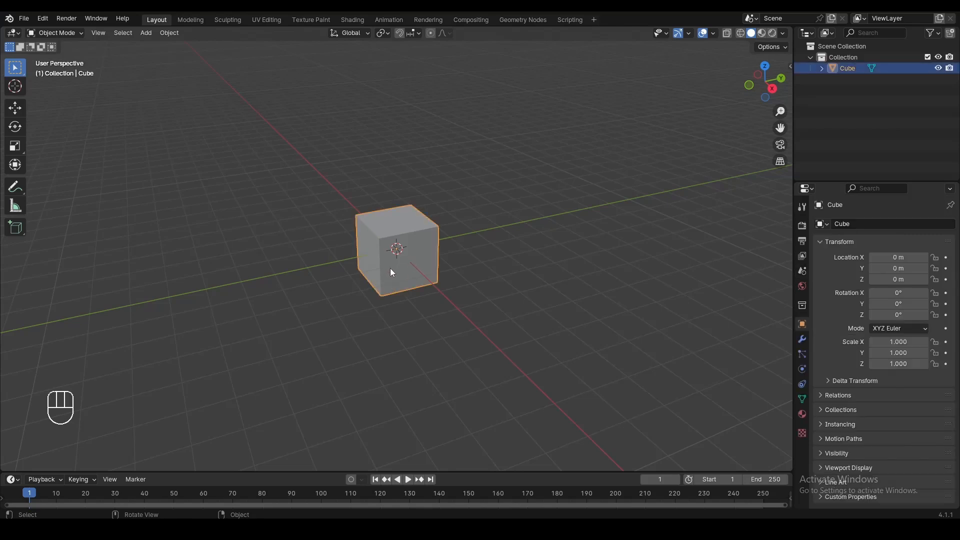
left_click(762, 34)
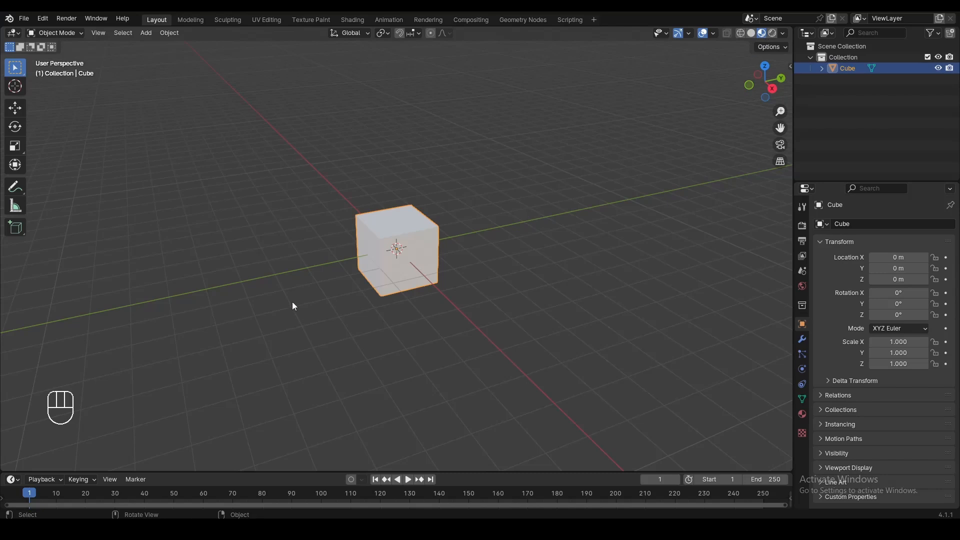
left_click(802, 413)
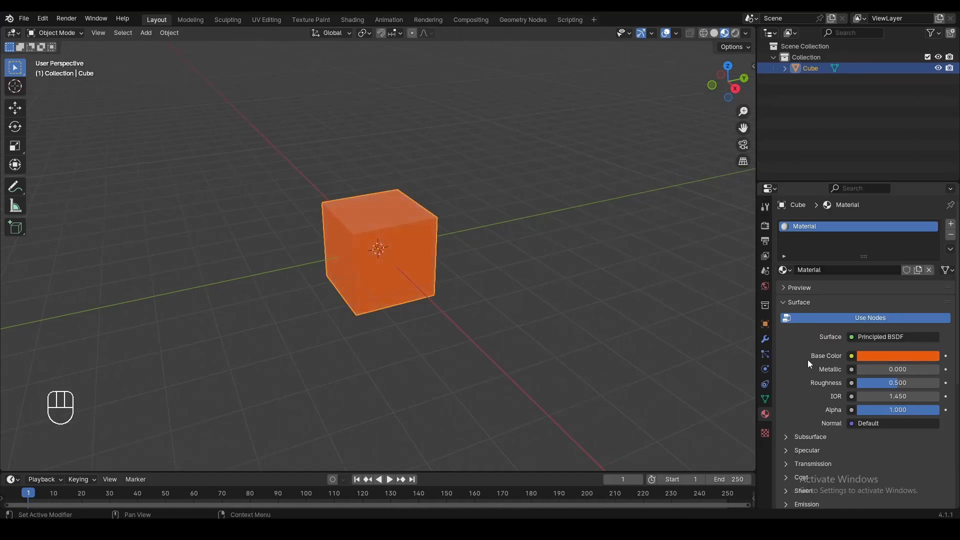
left_click(487, 250)
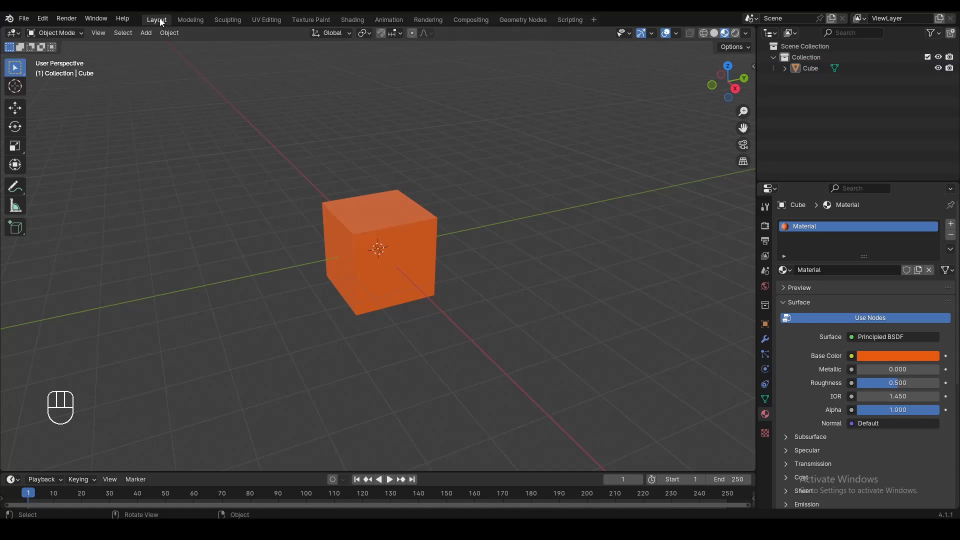
- Change the Layout workspace's 3D viewport area into a Shader Editor
left_click(346, 23)
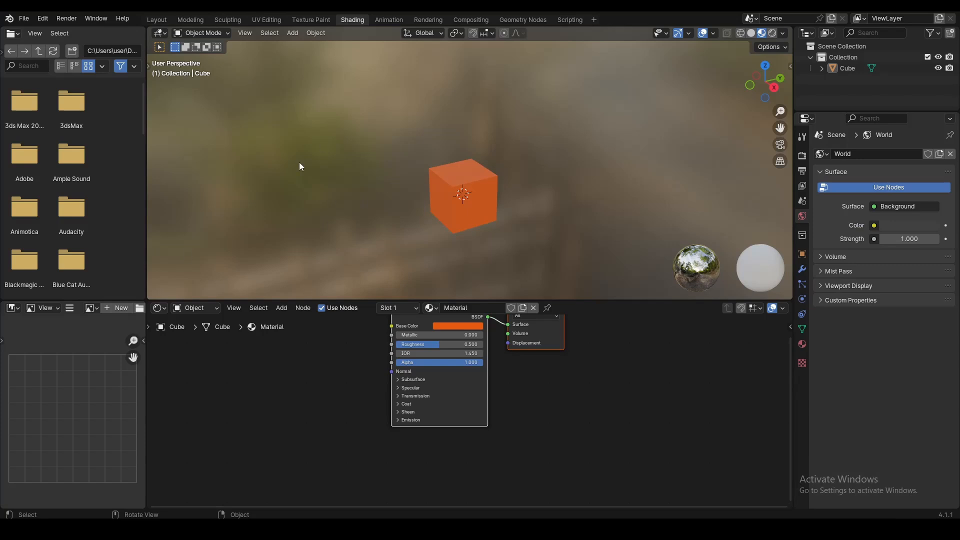
left_click(154, 20)
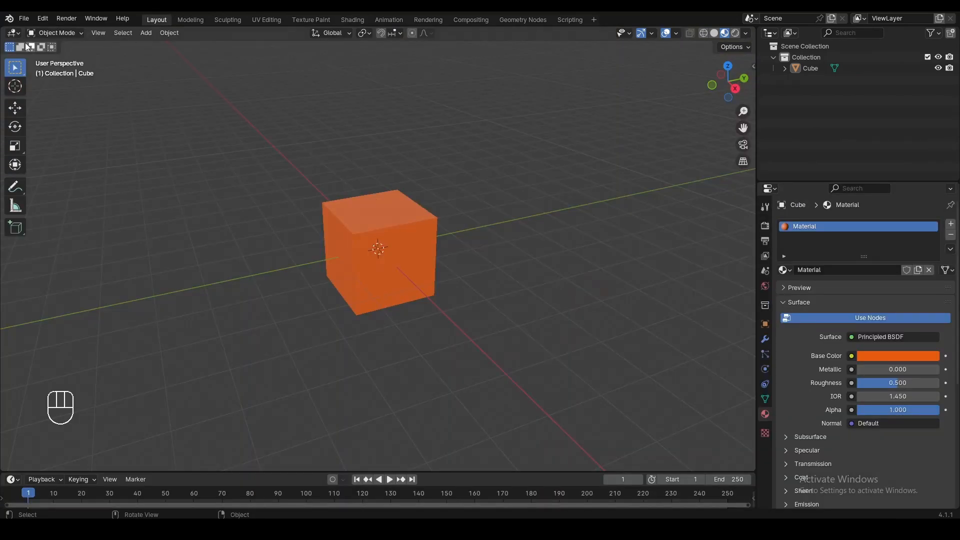
left_click(14, 34)
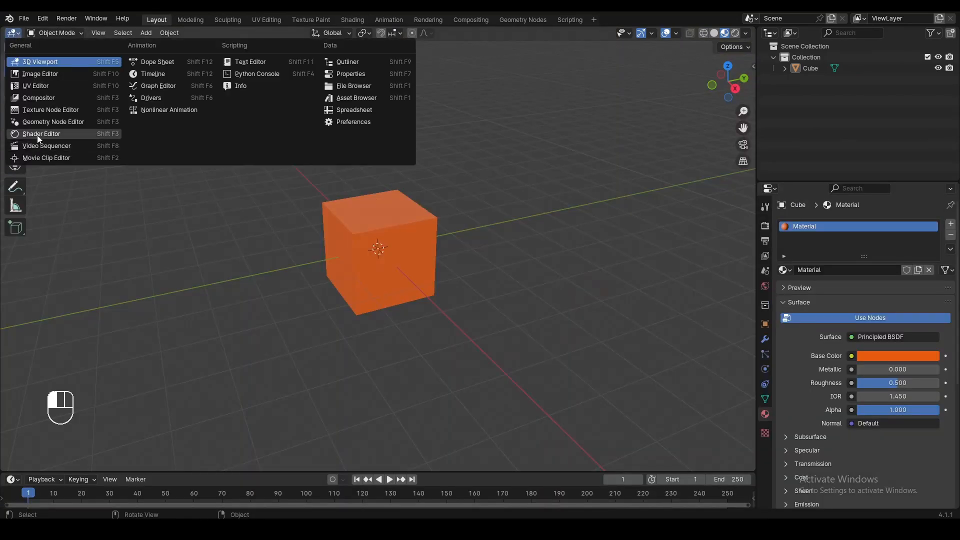
left_click(38, 133)
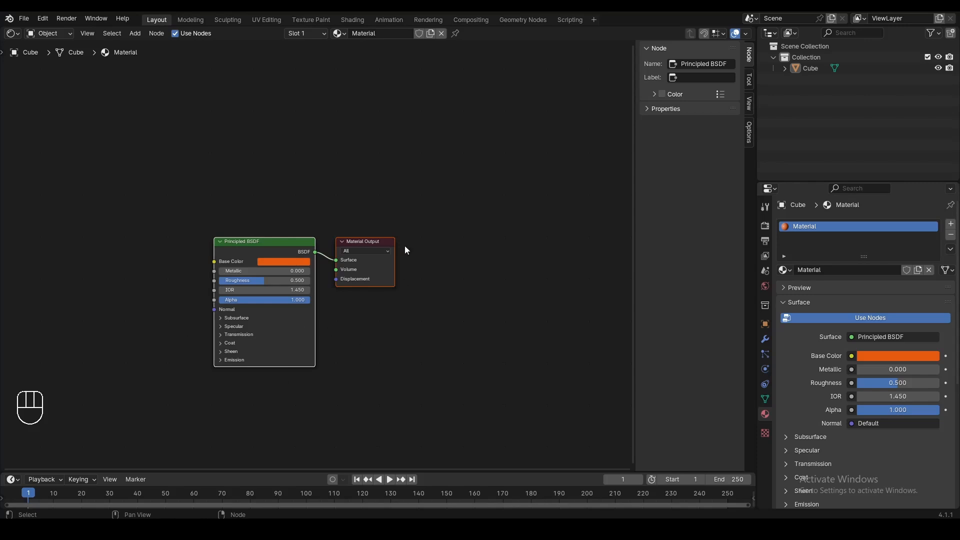
- Switch to the Shading workspace and compare the cube in Solid and Material Preview shading, ending in Material Preview
left_click(350, 22)
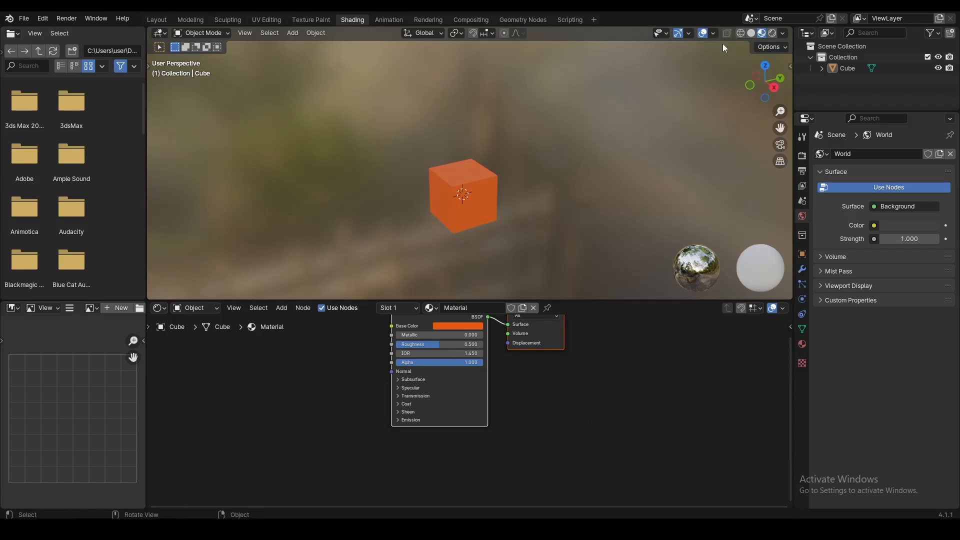
left_click(751, 33)
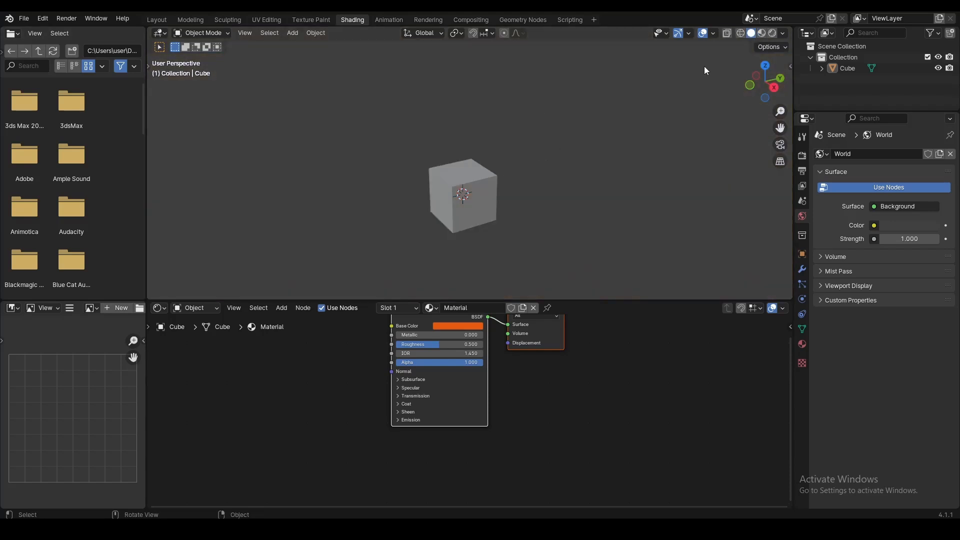
left_click(761, 33)
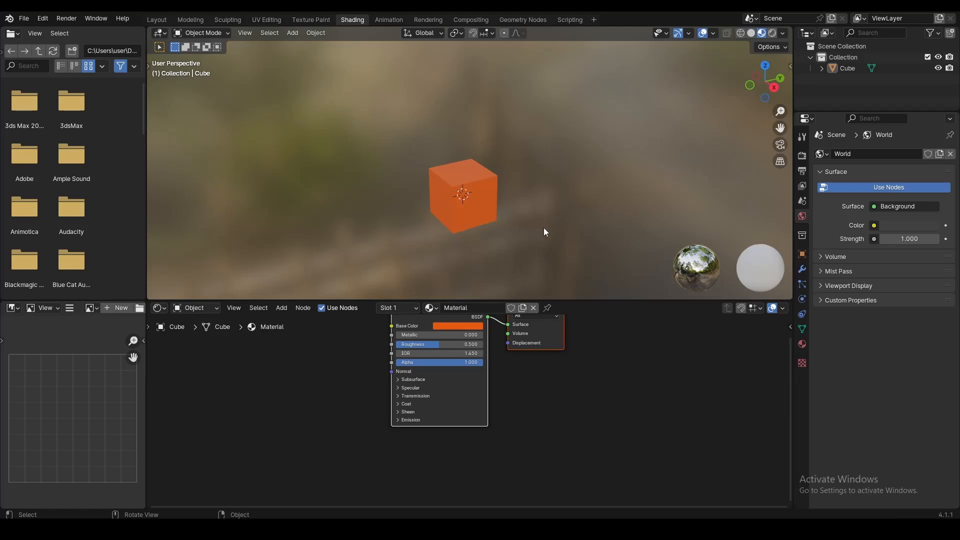
scroll(544, 232, "up", 3)
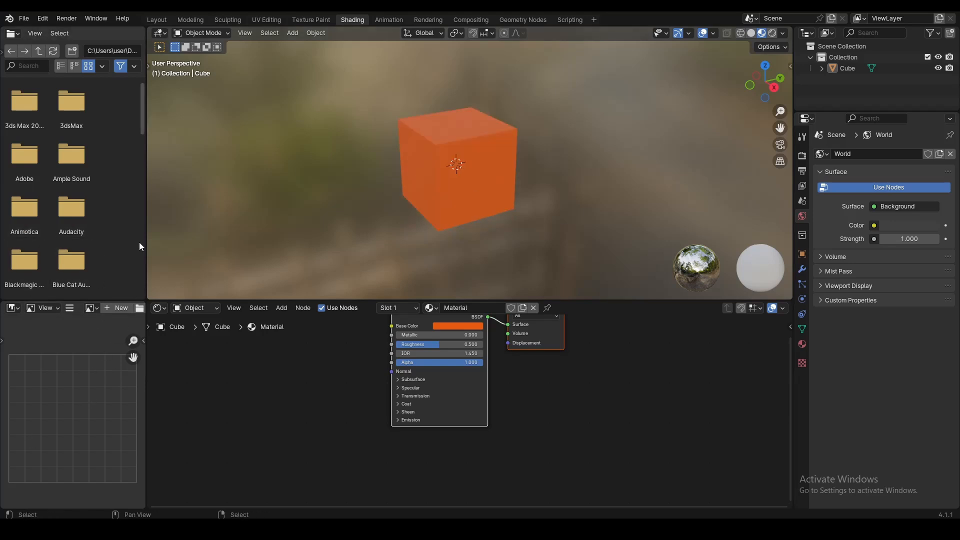
- Merge the file browser into the 3D viewport and the image editor into the shader editor, and make the shader editor taller
right_click(146, 200)
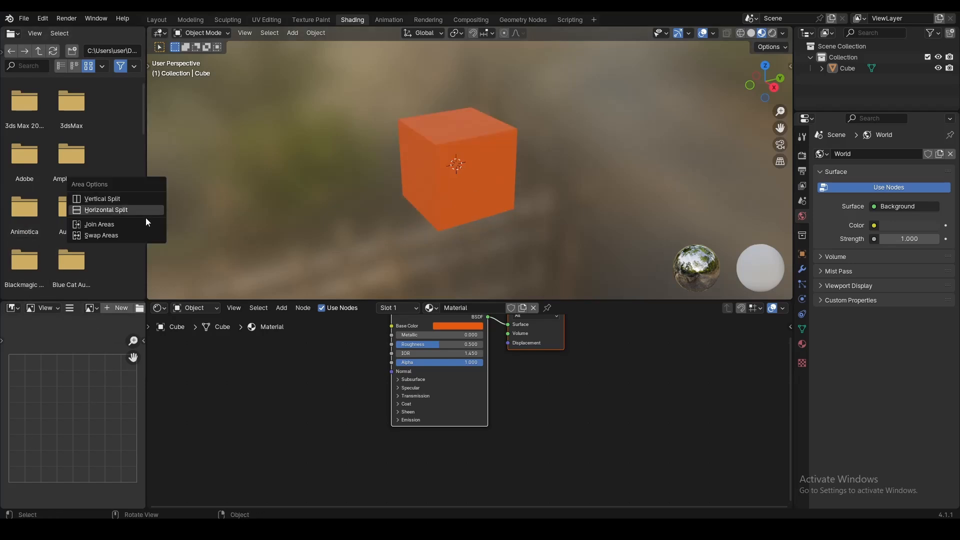
left_click(92, 224)
left_click(103, 220)
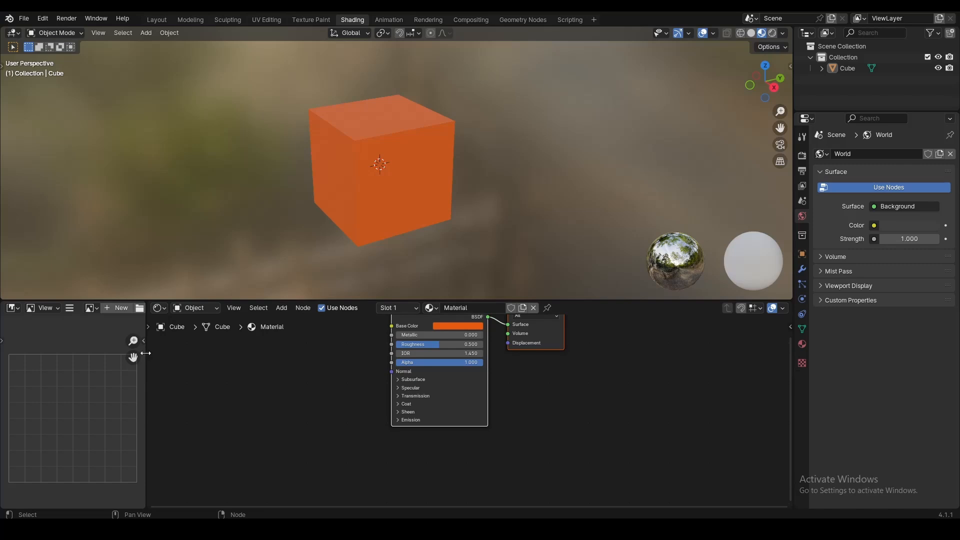
right_click(148, 353)
left_click(140, 362)
left_click(224, 354)
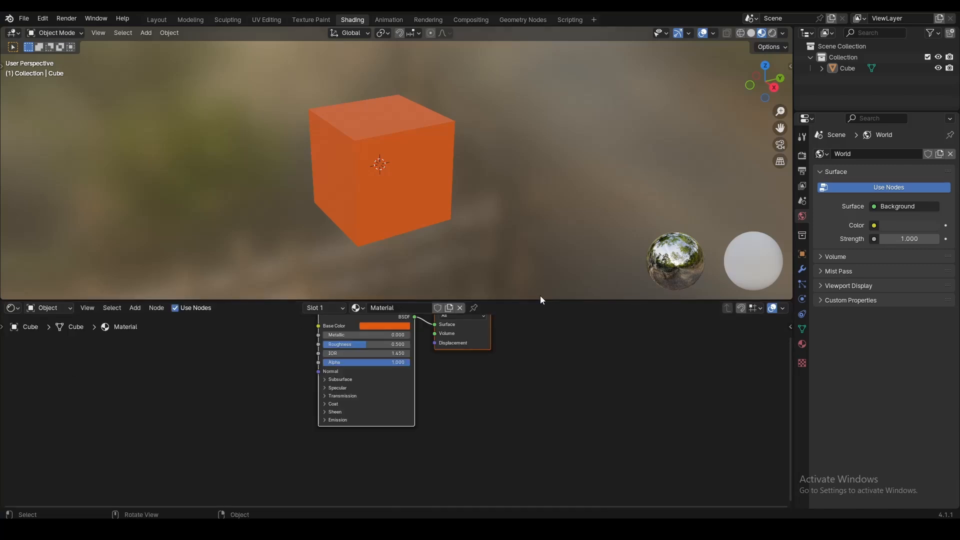
left_click_drag(540, 300, 540, 242)
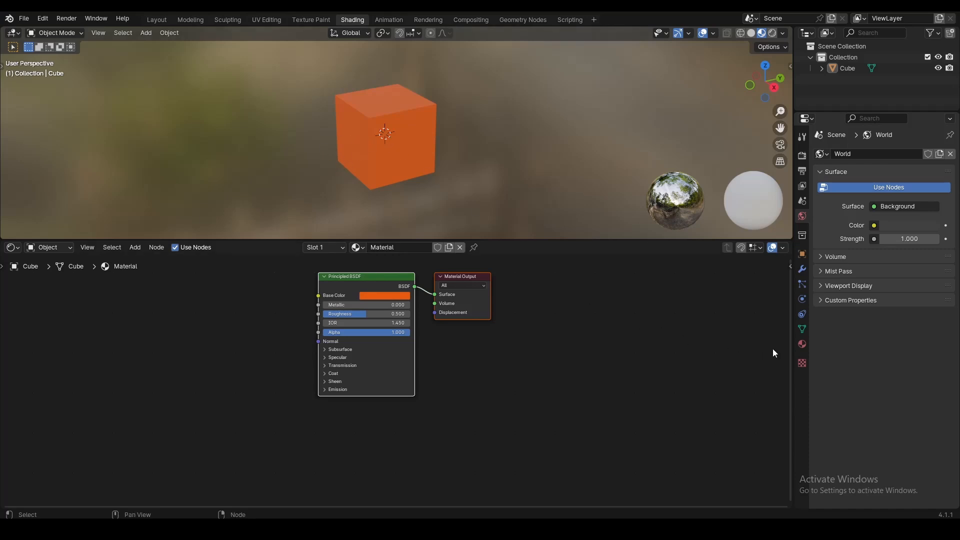
- Display the cube's material properties and compare the Base Color, Metallic and Roughness settings with the Principled BSDF node
left_click(802, 344)
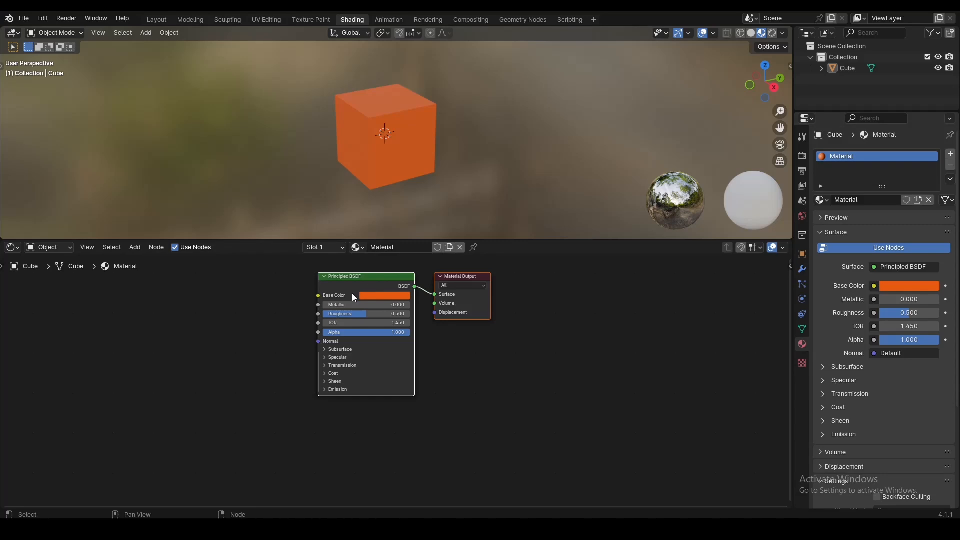
left_click(483, 364)
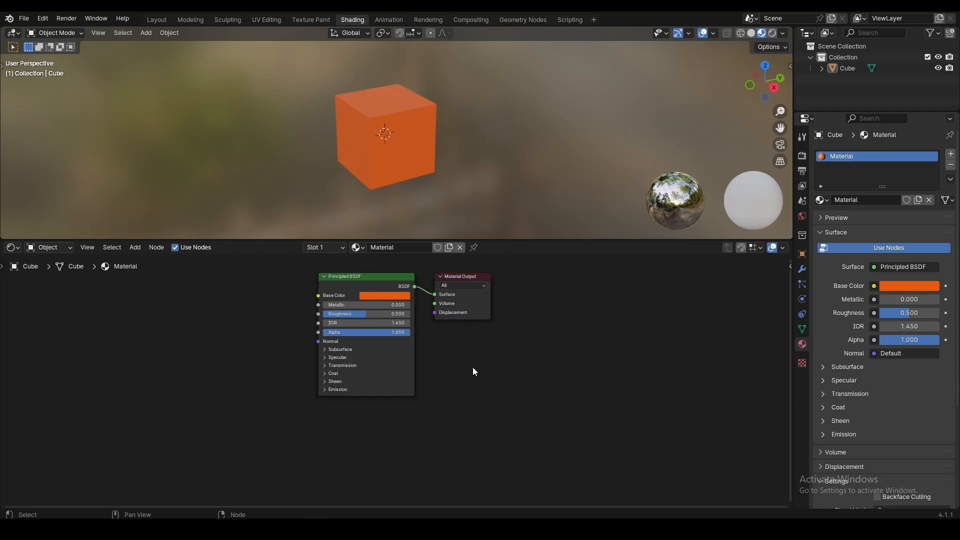
left_click(922, 287)
mouse_move(866, 204)
left_mouse_down()
mouse_move(825, 165)
mouse_move(836, 192)
mouse_move(857, 205)
left_mouse_up()
mouse_move(882, 299)
left_mouse_down()
mouse_move(910, 299)
mouse_move(870, 300)
mouse_move(903, 317)
left_mouse_up()
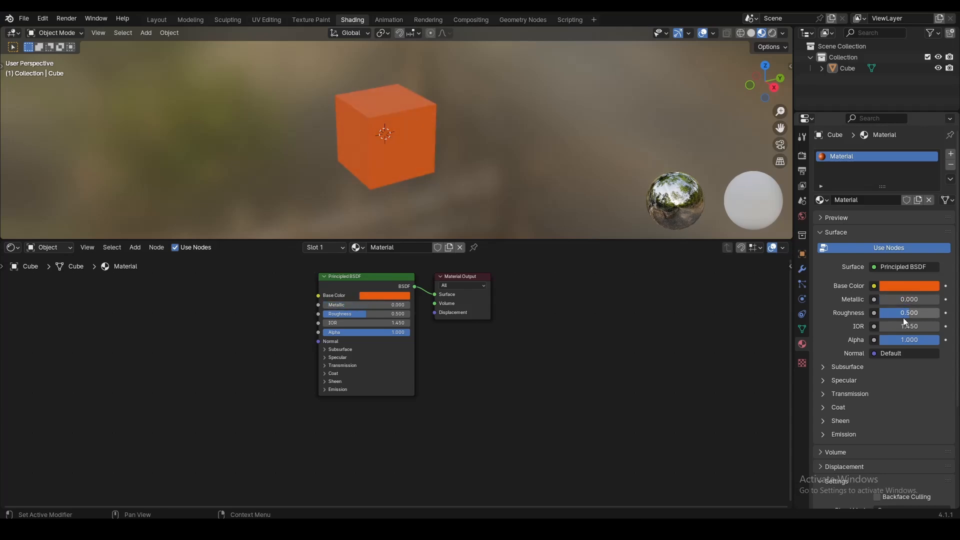
- Examine the Subsurface, Specular and Transmission settings of the cube's material alongside its Principled BSDF node
left_click(860, 366)
left_click(859, 367)
left_click(848, 379)
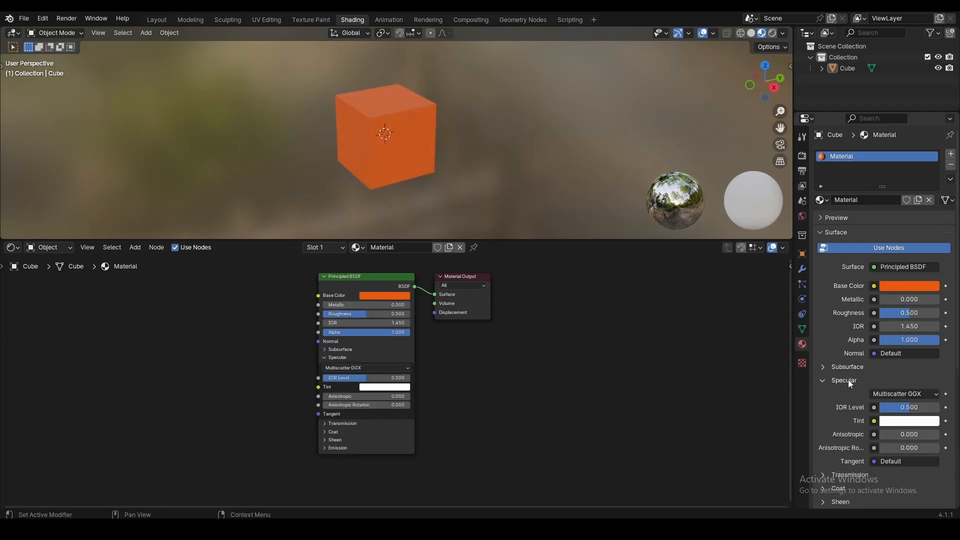
left_click(848, 379)
left_click(851, 391)
left_click(851, 391)
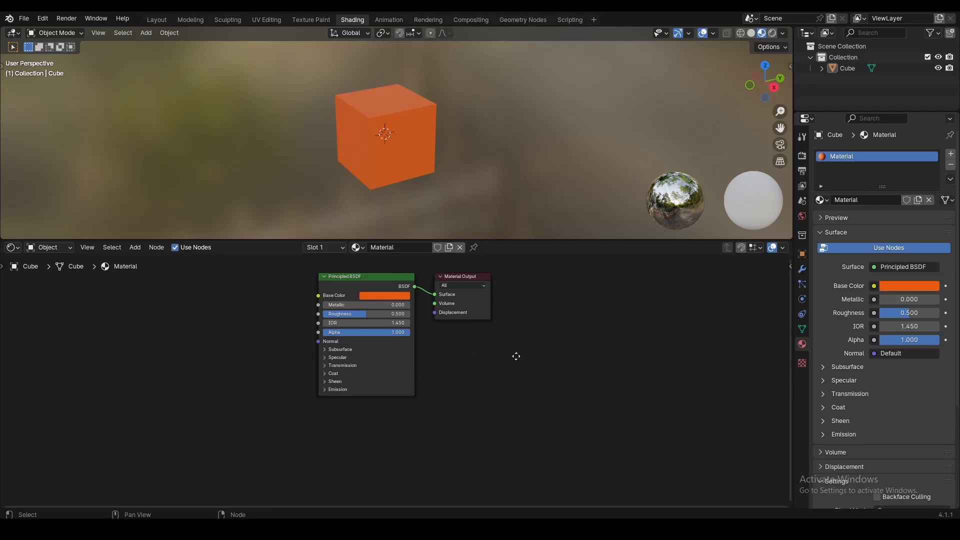
middle_click_drag(515, 356, 518, 385)
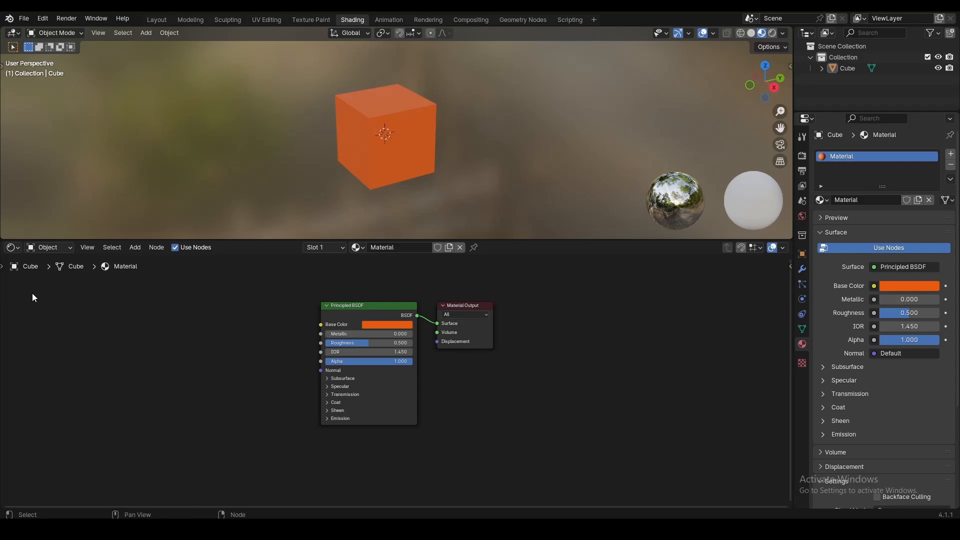
- Change the Shading workspace's shader editor area into a Geometry Node Editor
left_click(16, 249)
left_click(50, 336)
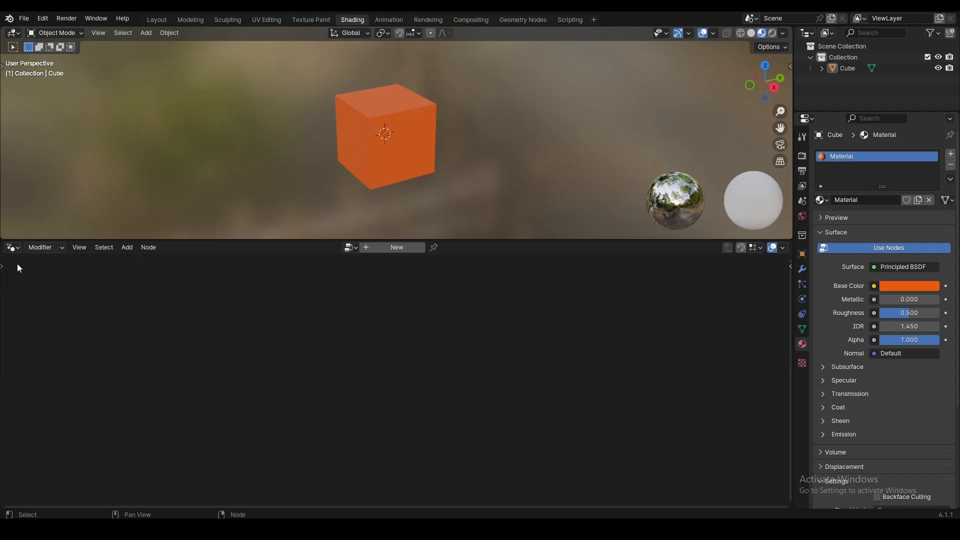
- Switch the Geometry Node Editor area to a 3D Viewport and from there to the Shader Editor
left_click(14, 248)
left_click(30, 276)
left_click(20, 249)
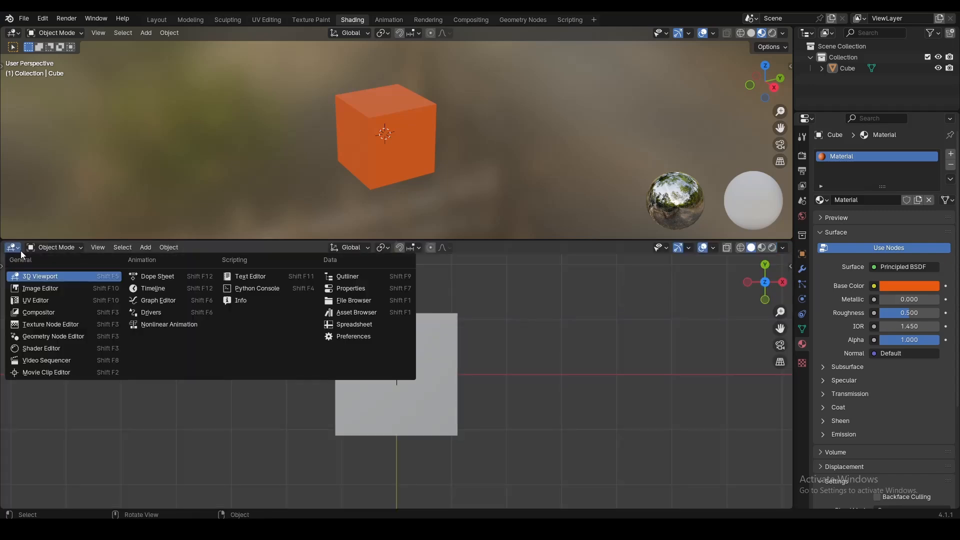
left_click(32, 349)
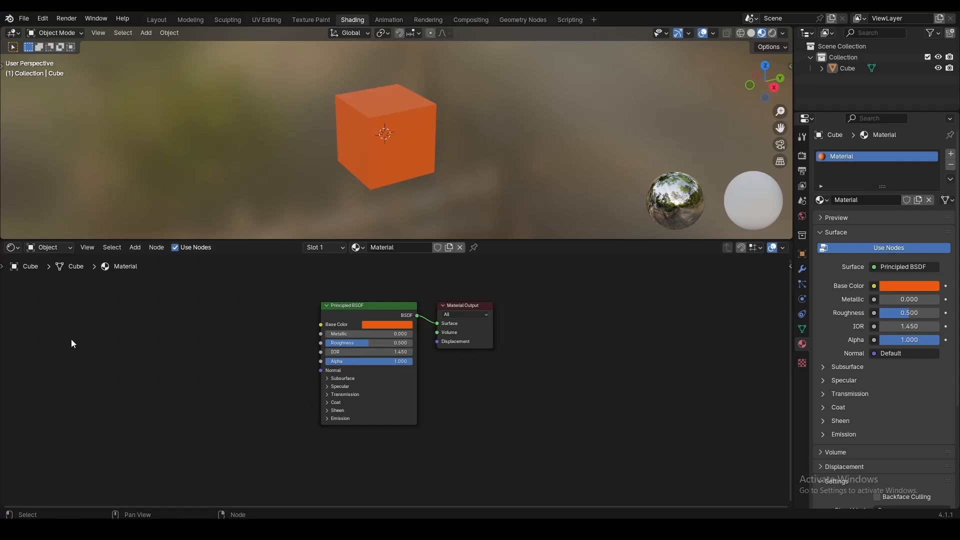
- Set the shader editor's shader type to World and view the scene around the cube
left_click(56, 247)
left_click(50, 248)
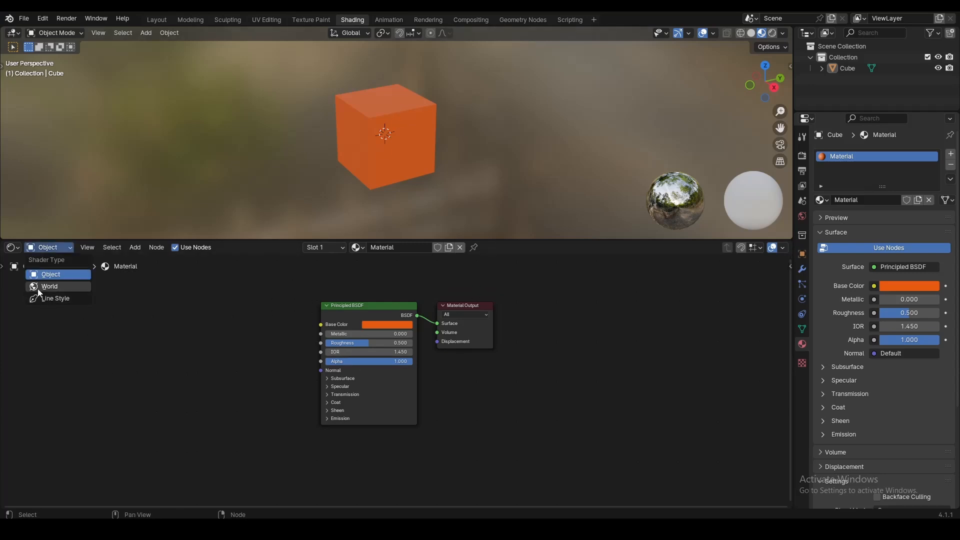
left_click(40, 287)
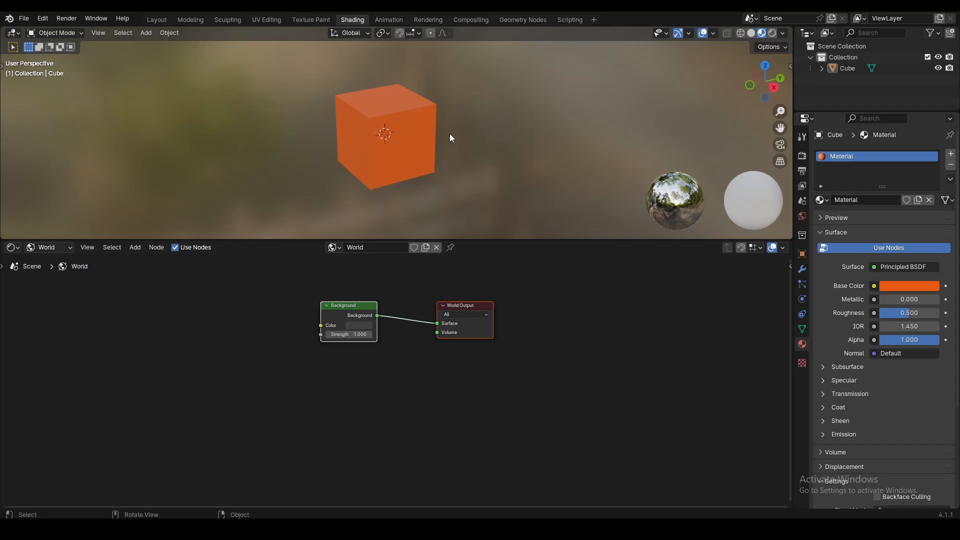
scroll(450, 135, "down", 5)
middle_click_drag(501, 88, 435, 125)
scroll(435, 125, "up", 4)
- Open the Layout workspace and change its shader editor area into a 3D Viewport
left_click(150, 20)
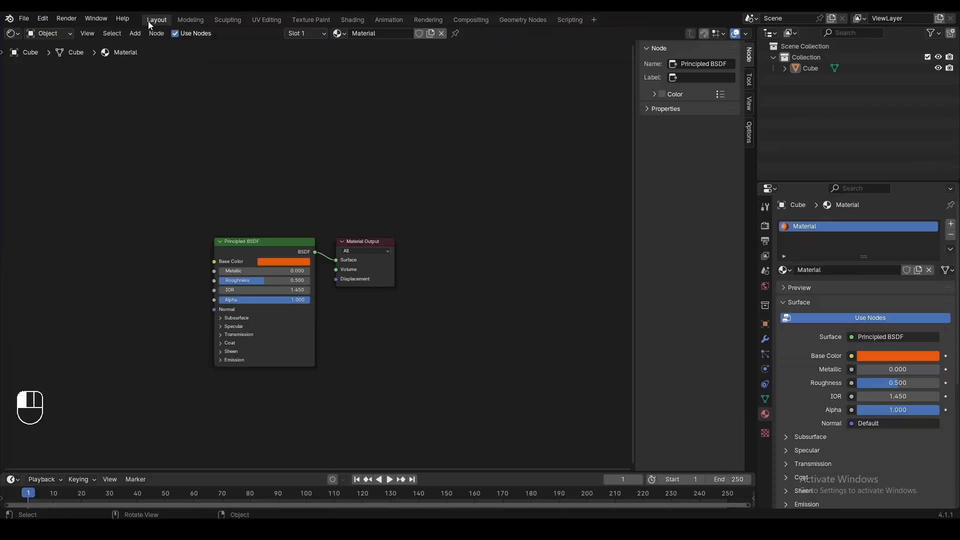
left_click(12, 33)
left_click(24, 67)
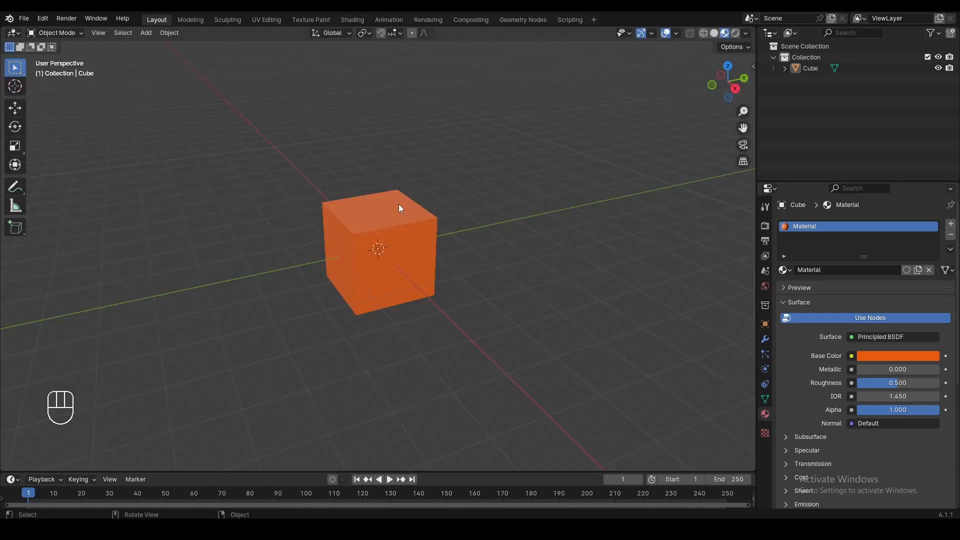
scroll(383, 197, "down", 4)
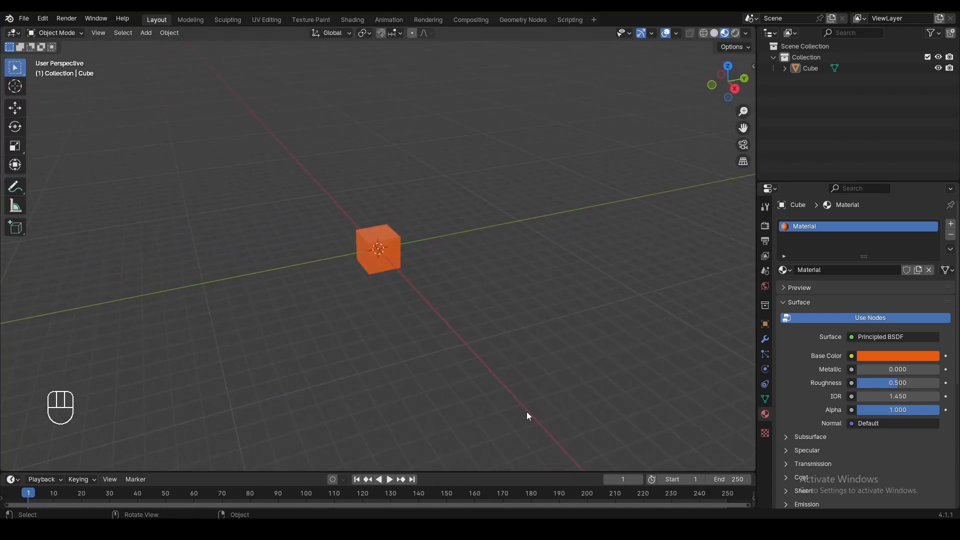
- Return to the Shading workspace, look at the world's Background node and set the shader type to Object
left_click(352, 20)
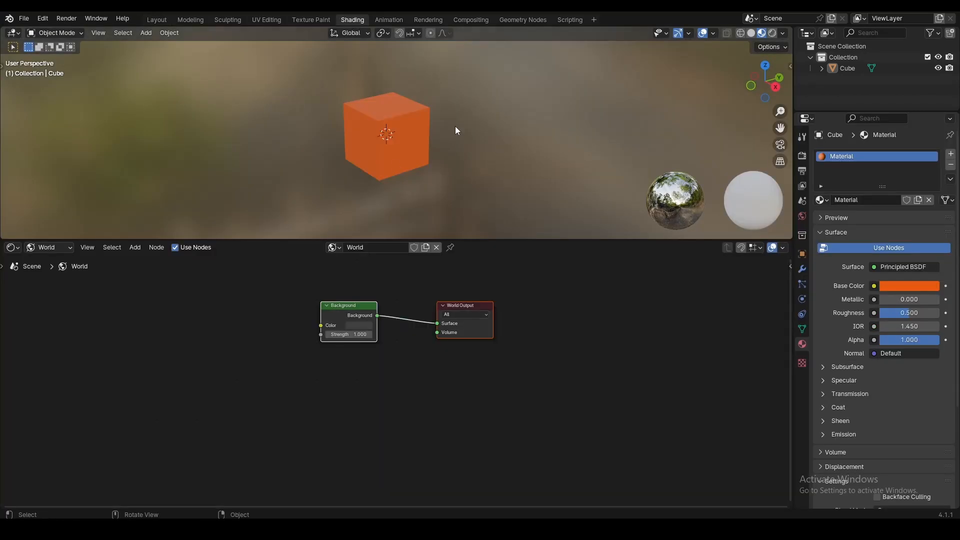
scroll(362, 365, "up", 3)
middle_click_drag(362, 364, 371, 408)
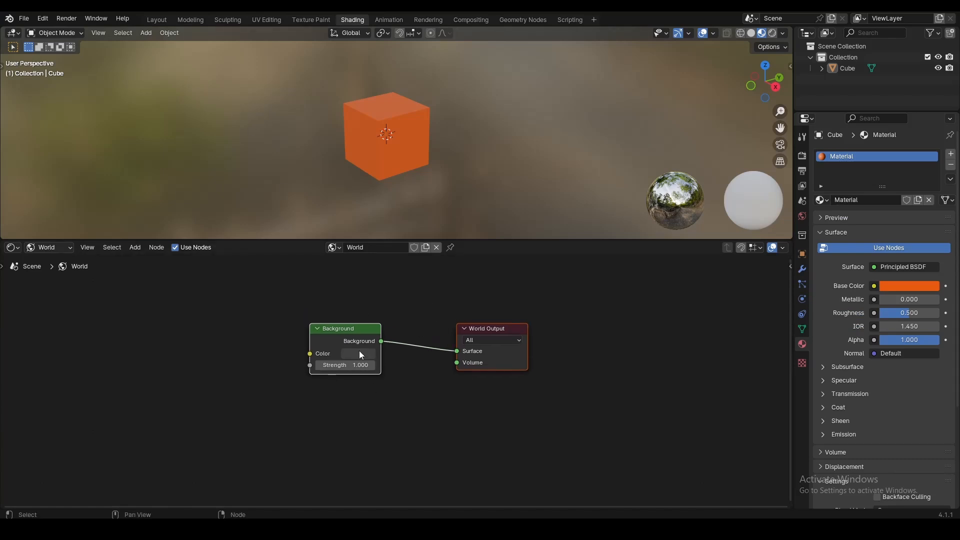
left_click(49, 247)
left_click(65, 269)
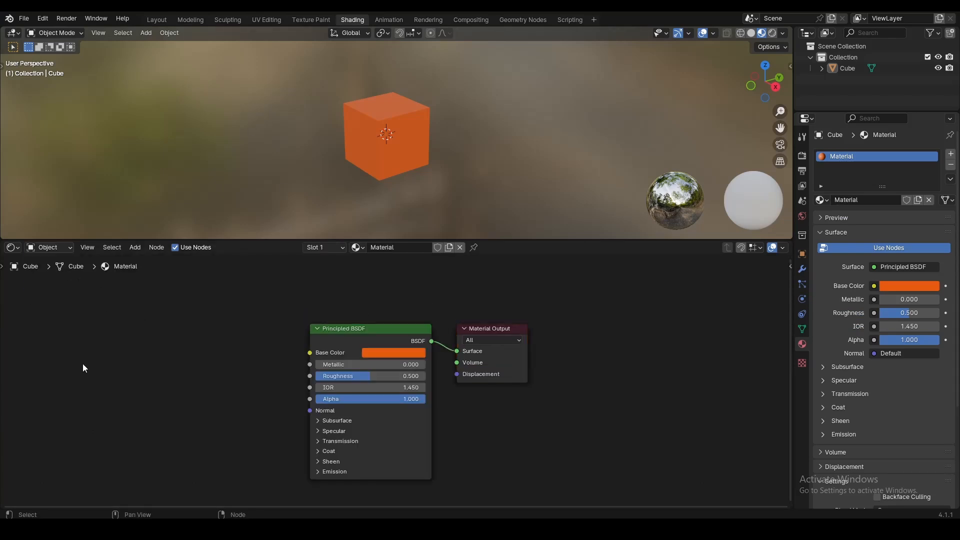
left_click(91, 248)
left_click(112, 247)
left_click(136, 248)
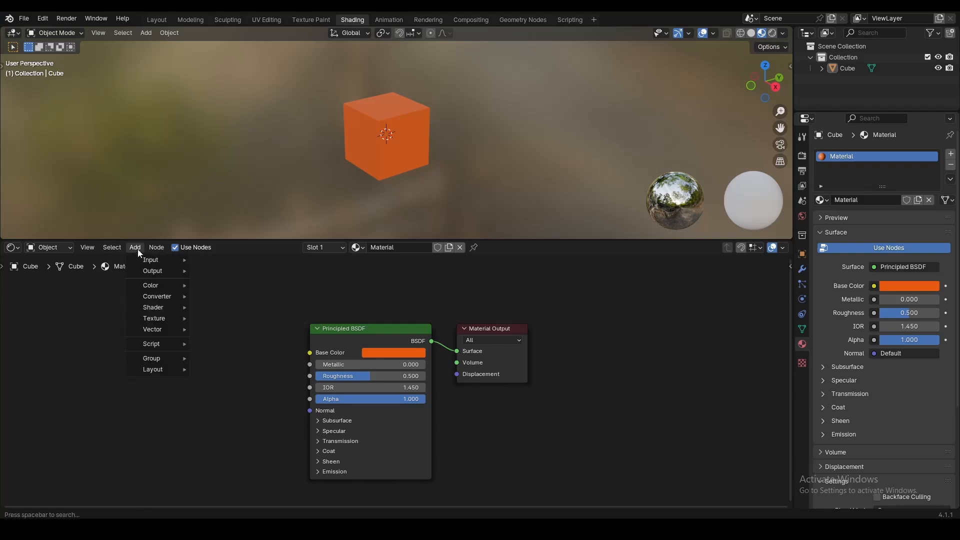
- Move the Principled BSDF and Material Output nodes upward with a wider gap between them, and deselect both
mouse_move(376, 336)
left_mouse_down()
mouse_move(336, 326)
mouse_move(372, 335)
left_mouse_up()
left_click_drag(490, 328, 500, 324)
key("a")
left_click_drag(386, 334, 391, 318)
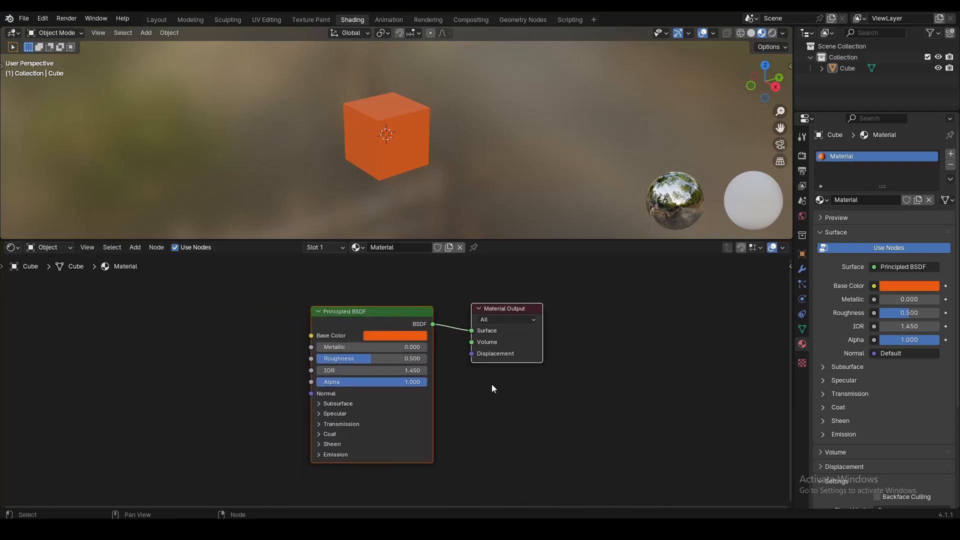
left_click(489, 390)
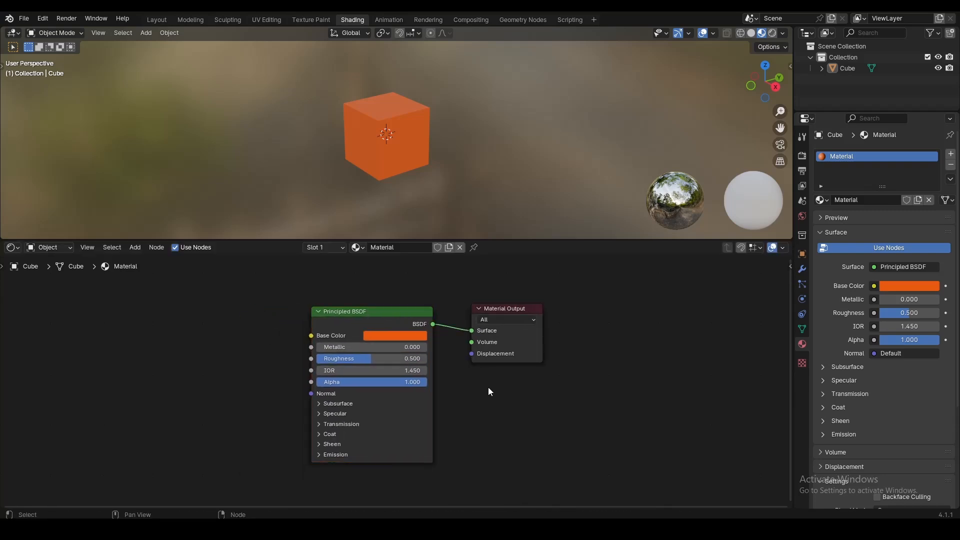
left_click(154, 248)
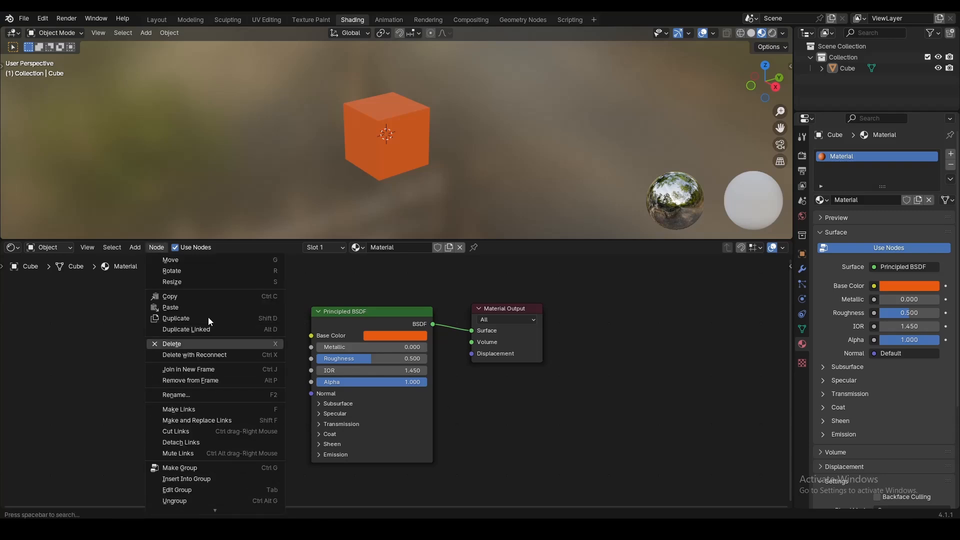
left_click(325, 248)
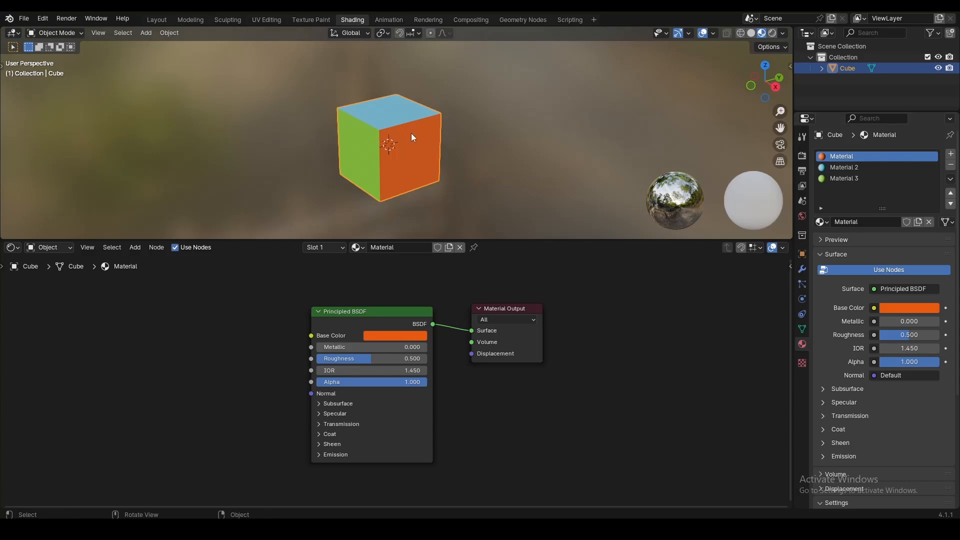
- Zoom in on the three-colored cube and select Material 2, Material 3 and Material in turn in its material slots
scroll(414, 138, "up", 2)
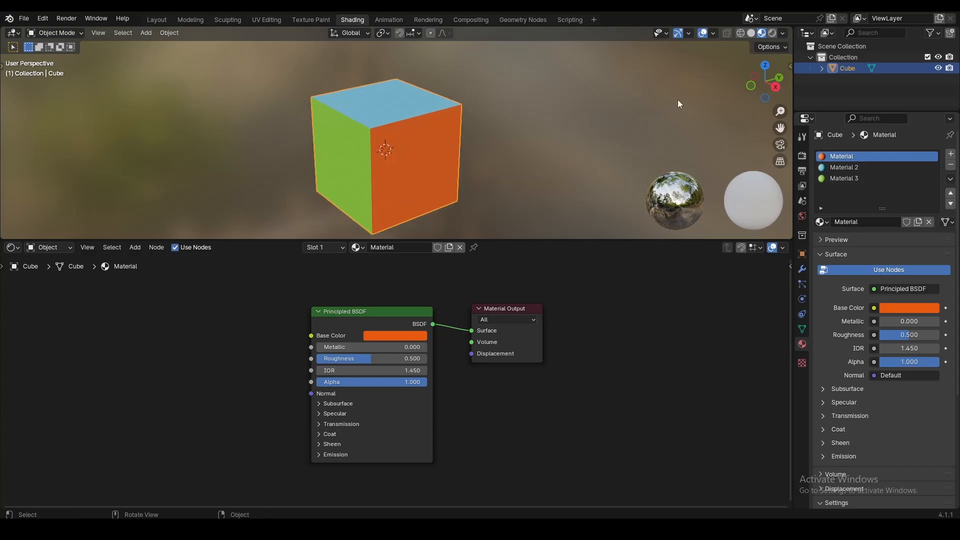
mouse_move(765, 80)
left_mouse_down()
mouse_move(782, 81)
mouse_move(753, 83)
left_mouse_up()
left_click(848, 166)
left_click(849, 178)
left_click(853, 159)
- Show Material 2's slot in the shader editor and try a different Base Color on its Principled BSDF node
left_click(332, 248)
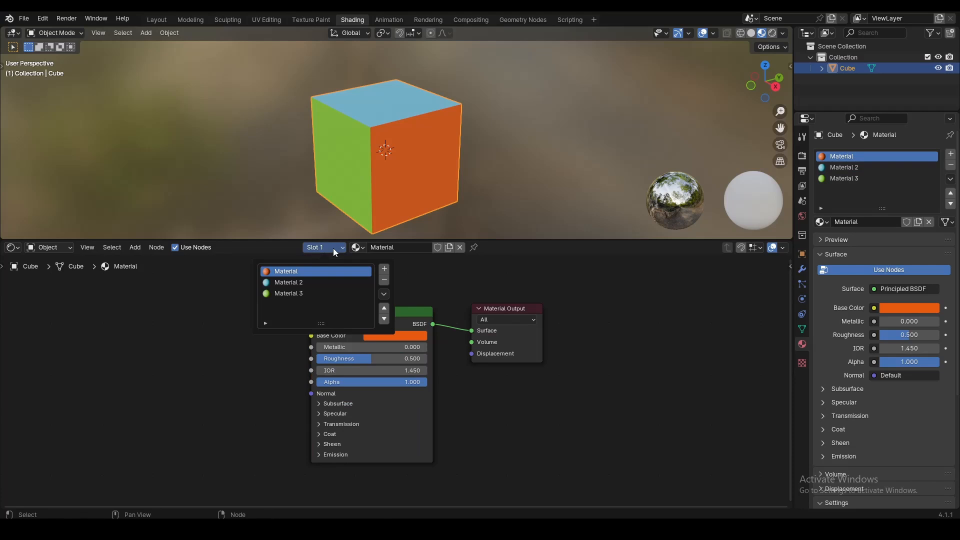
left_click(301, 283)
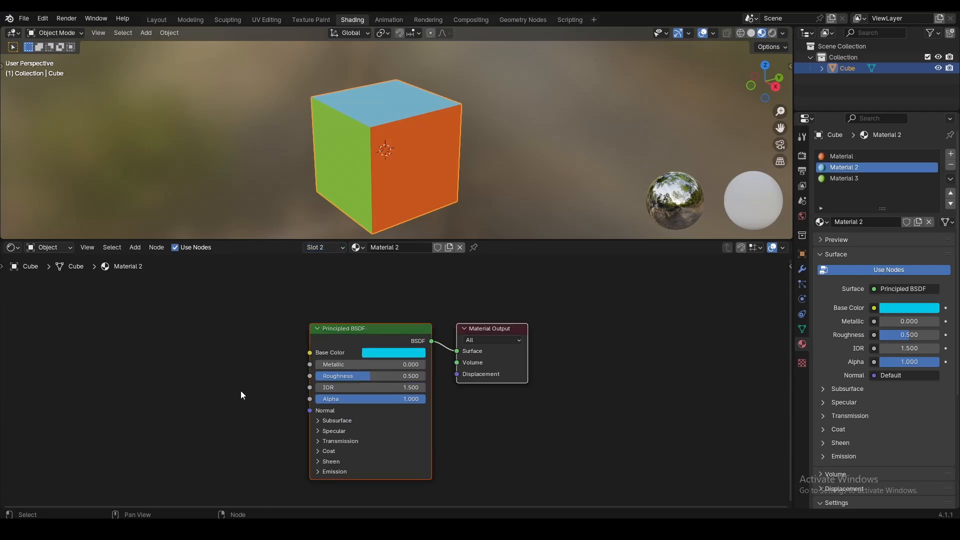
left_click(410, 354)
left_click_drag(422, 257, 418, 194)
- Switch the shader editor to Material 3's slot and set its Base Color to yellow-orange
left_click(314, 248)
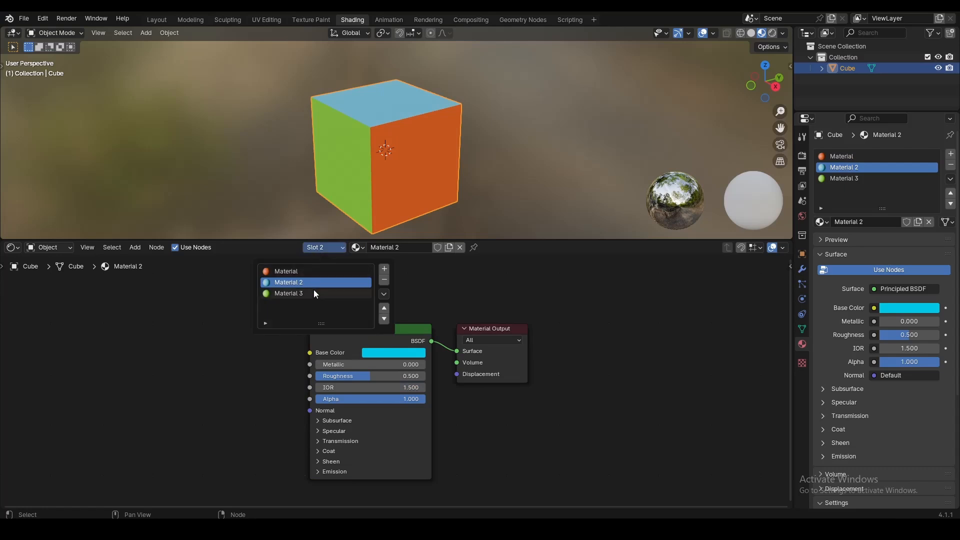
left_click(314, 292)
left_click(394, 352)
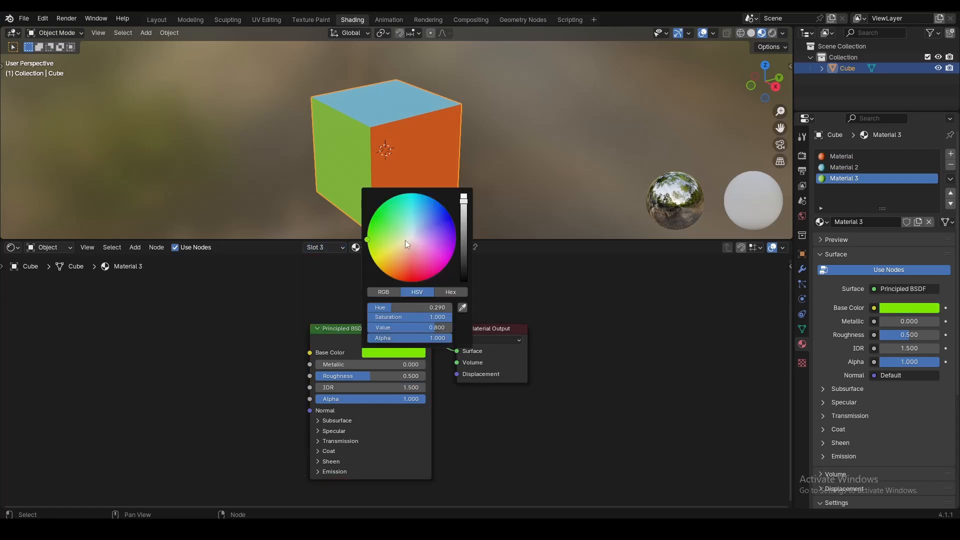
left_click_drag(405, 240, 379, 267)
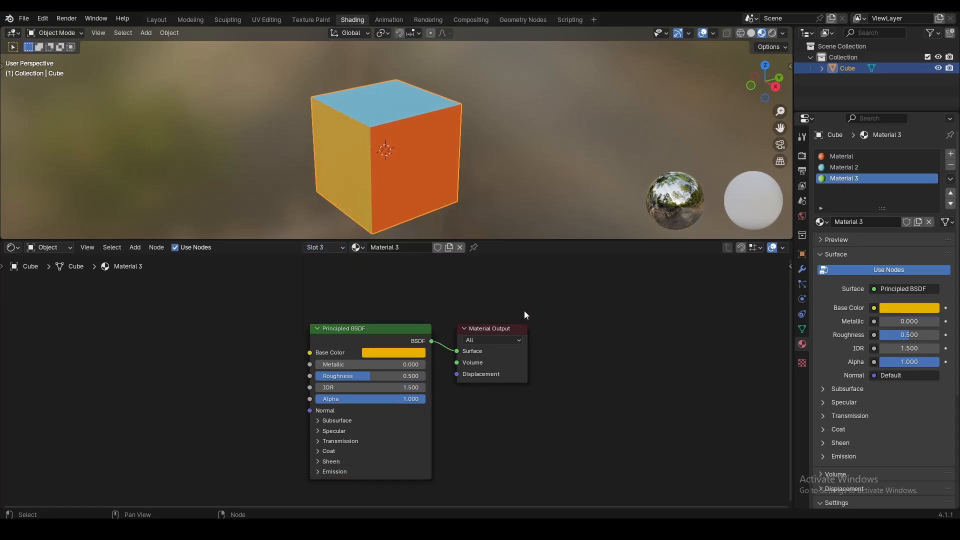
- Add a fourth material slot with a new material to the cube and look at the list of available materials
left_click(360, 250)
left_click(365, 249)
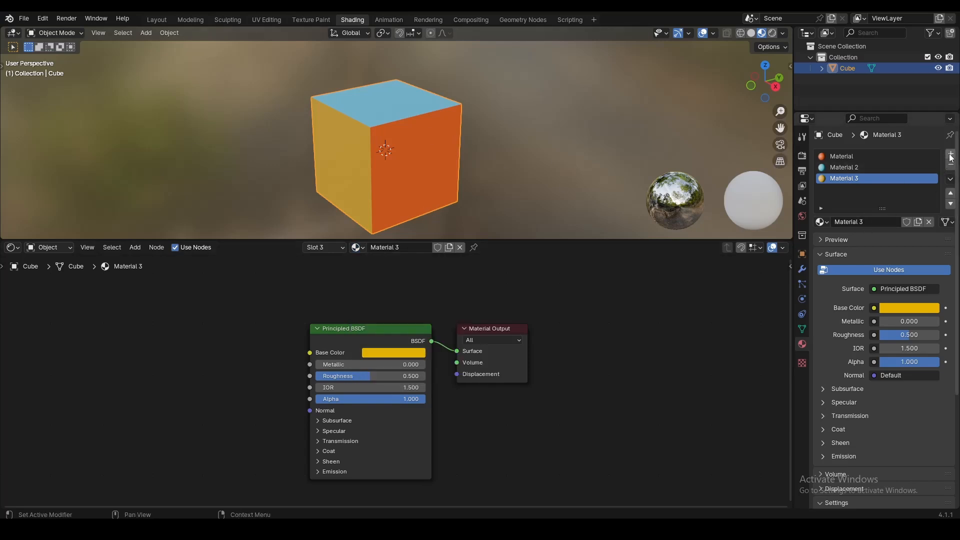
left_click(951, 154)
left_click(880, 221)
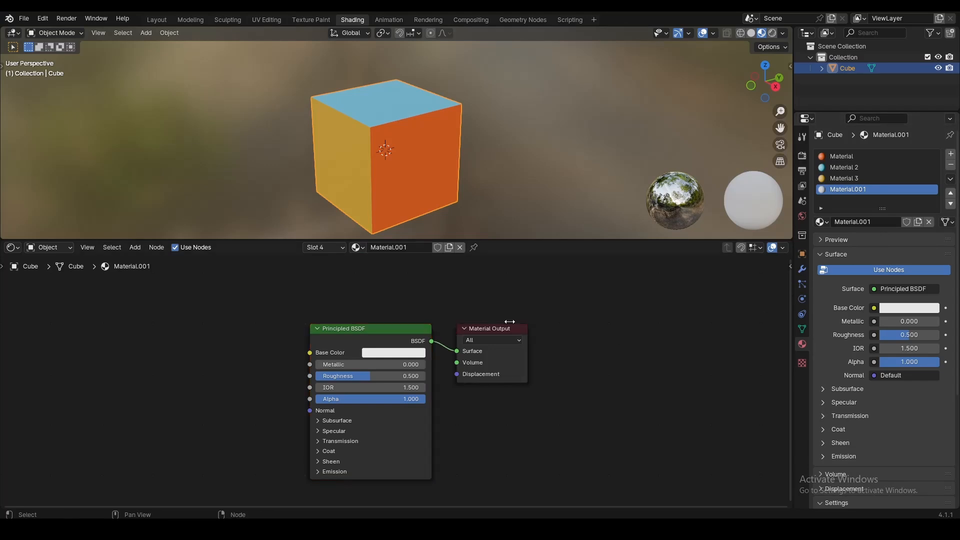
left_click(357, 247)
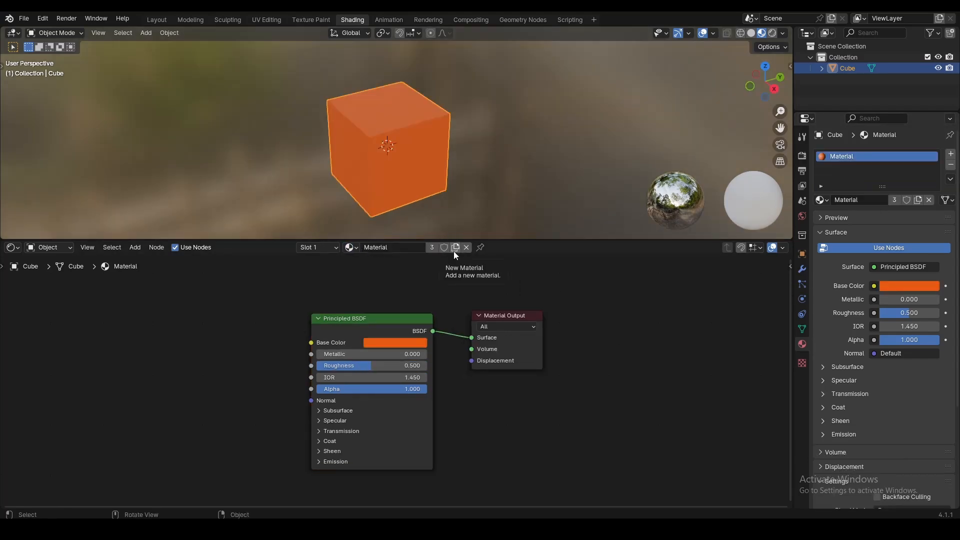
- Duplicate the orange cube and place the copy about 3 m away along the global Y axis
key("shift+d")
key("y")
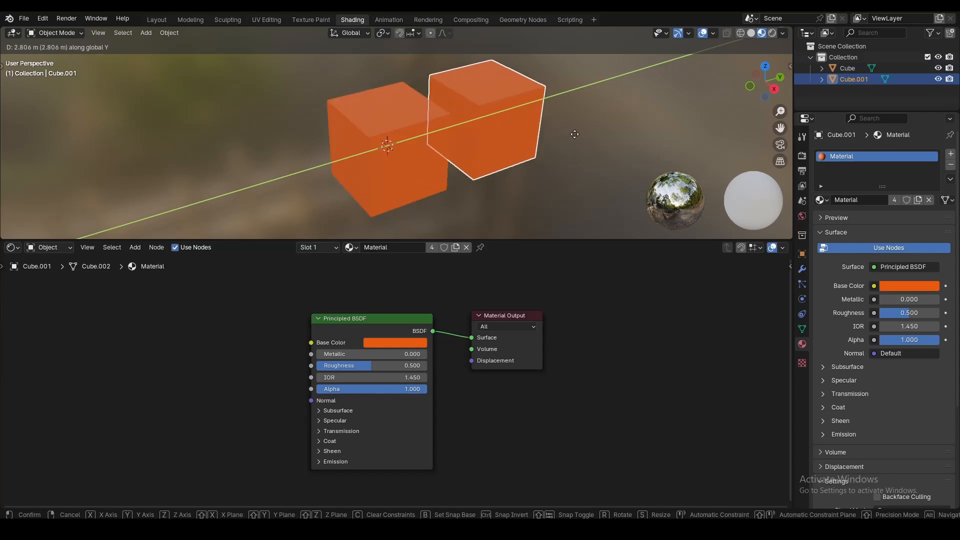
left_click(575, 145)
- Try a different Base Color on the material shared by both cubes and cancel the change
left_click(403, 342)
left_click_drag(415, 249, 418, 224)
right_click(418, 224)
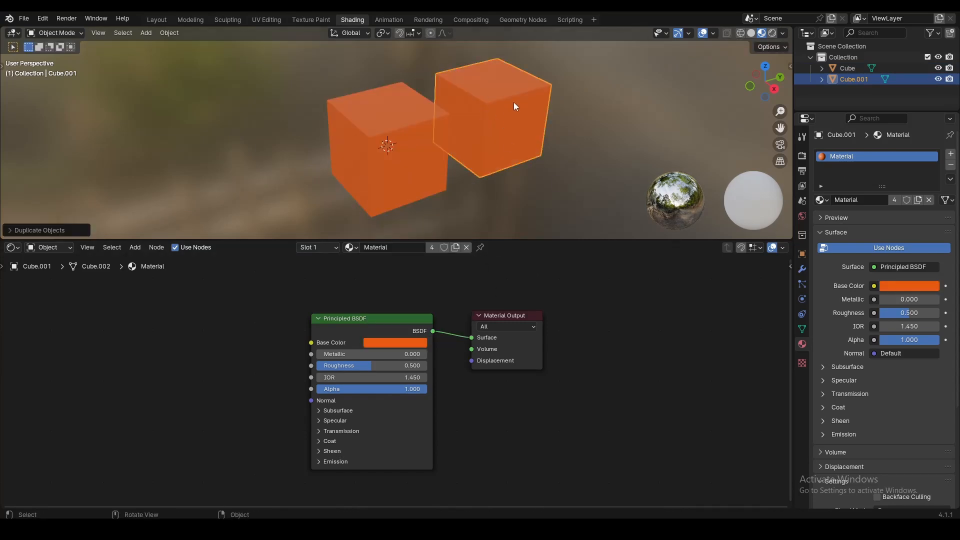
- Give the duplicated cube its own separate copy of the orange material and open its Base Color without changing it
left_click(454, 248)
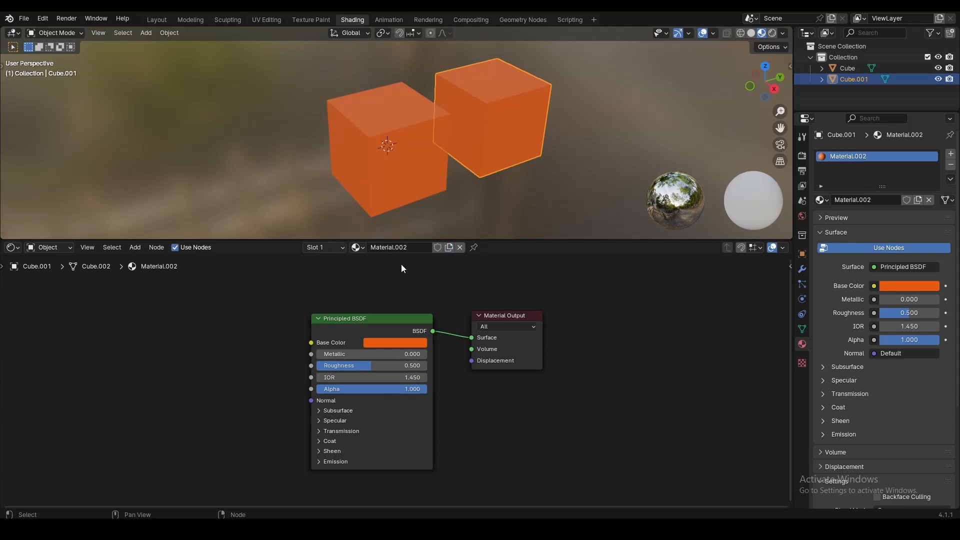
left_click(382, 341)
left_click(379, 212)
key("Escape")
- Unlink the material from the original cube and undo the removal
left_click(460, 247)
left_click(400, 158)
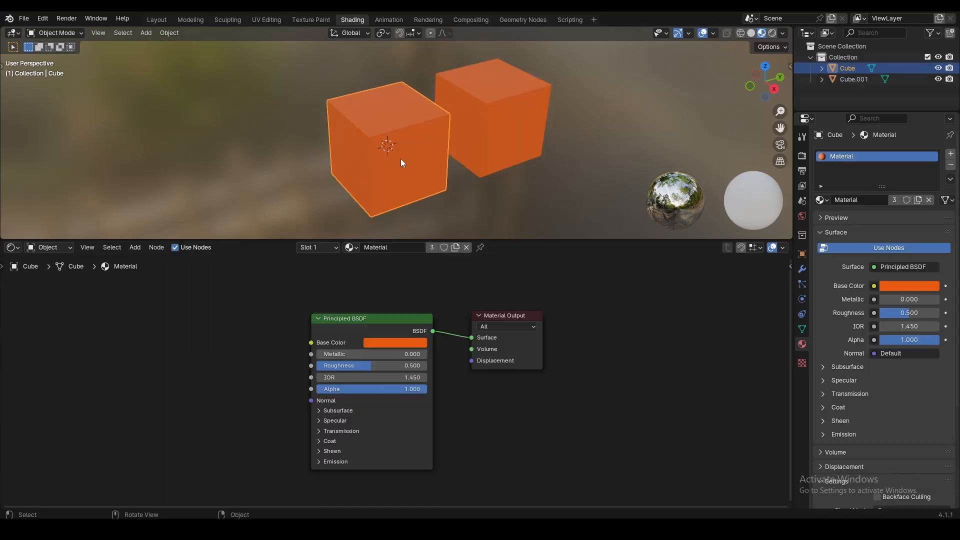
left_click(467, 248)
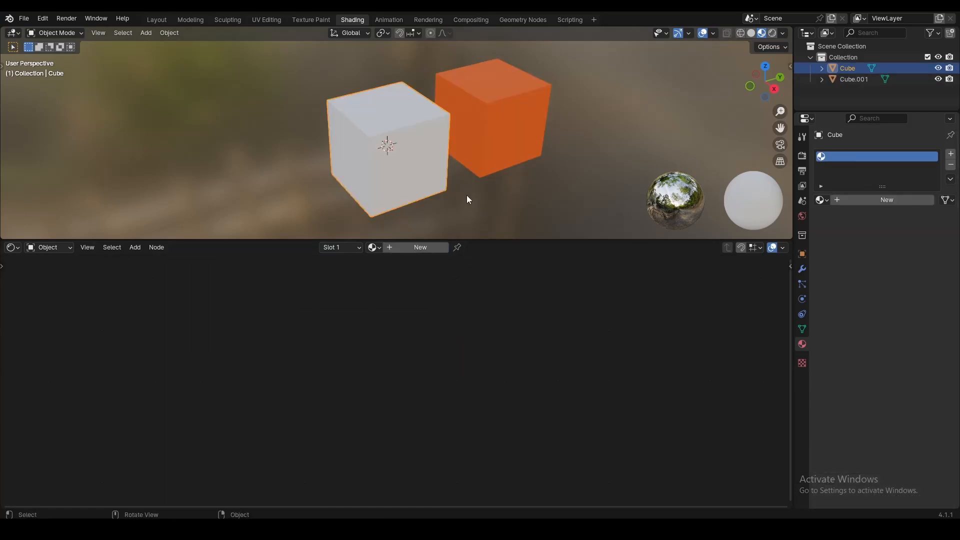
key("ctrl+z")
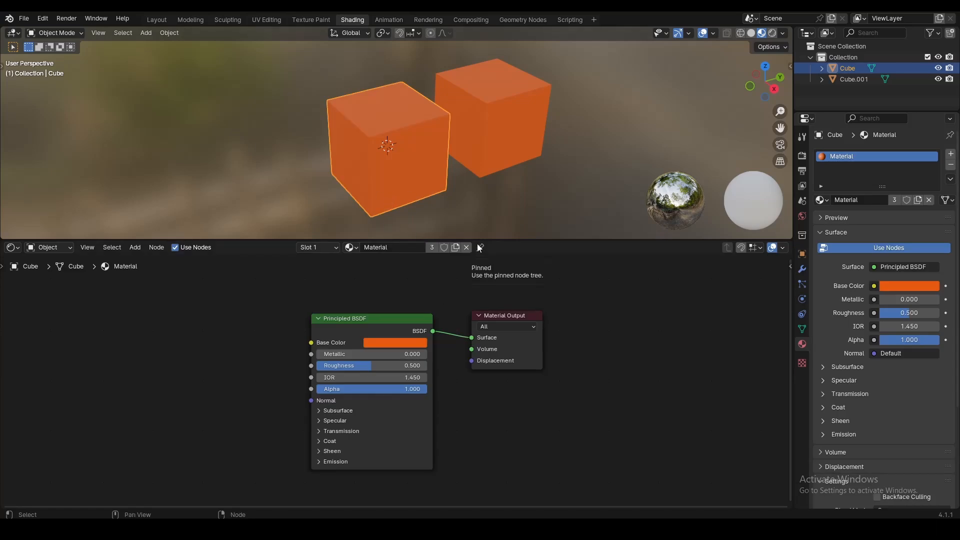
- Set the Base Color of the duplicated cube's material to green with hue 0.349, saturation 1.000 and value 0.800
left_click(444, 193)
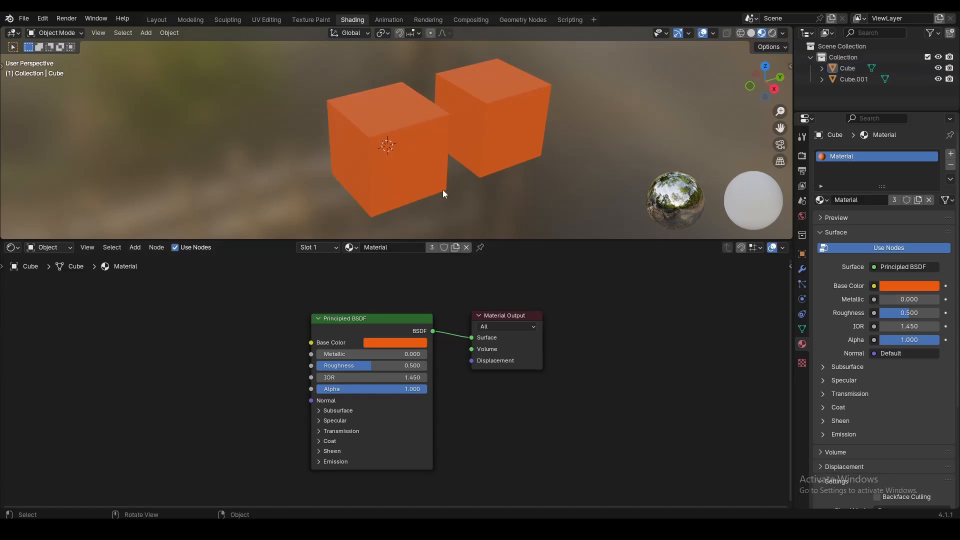
left_click(388, 151)
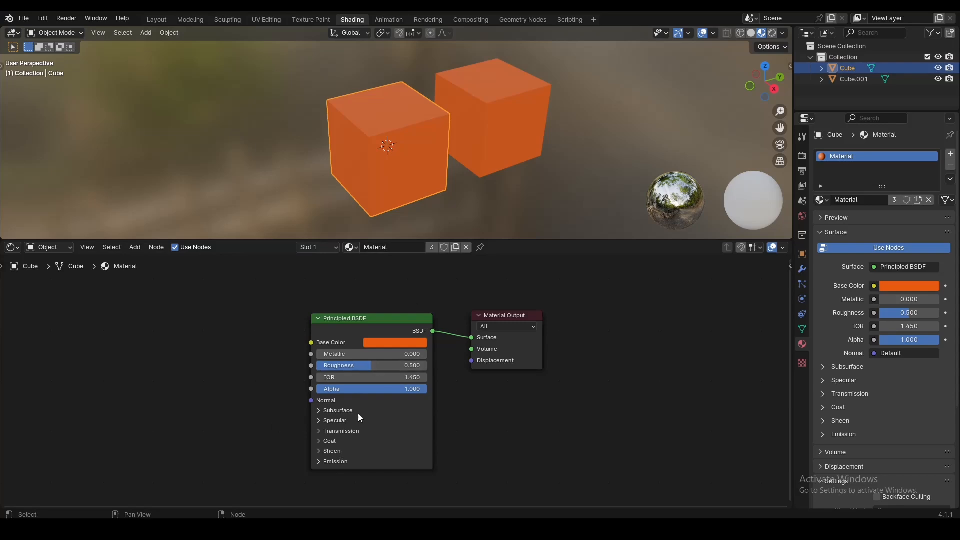
left_click(492, 127)
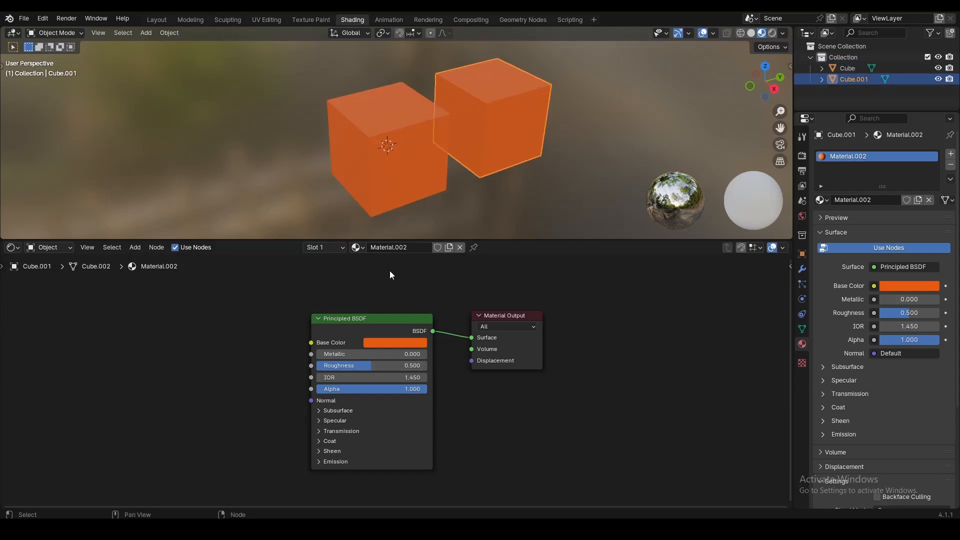
left_click(398, 342)
left_click_drag(400, 235, 384, 193)
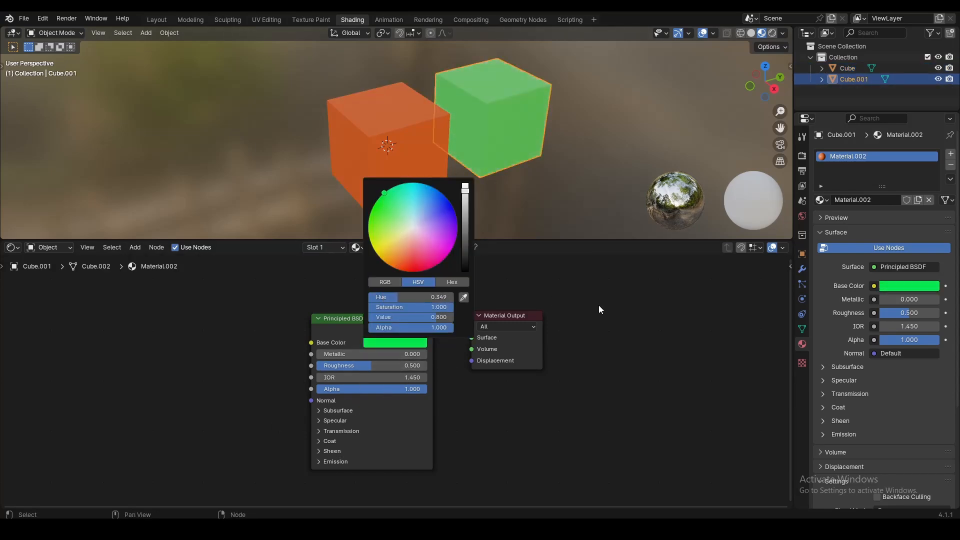
- Select the orange and green cubes in turn to compare their materials in the shader editor
left_click(393, 138)
left_click(466, 119)
left_click(390, 154)
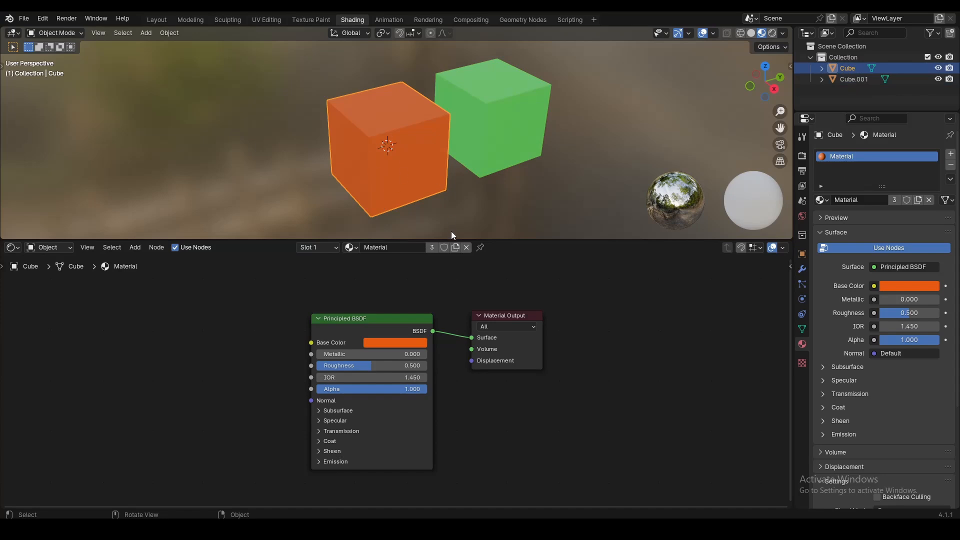
- Pin the orange material's node tree, select the green and orange cubes in turn to compare, and unpin it
left_click(480, 247)
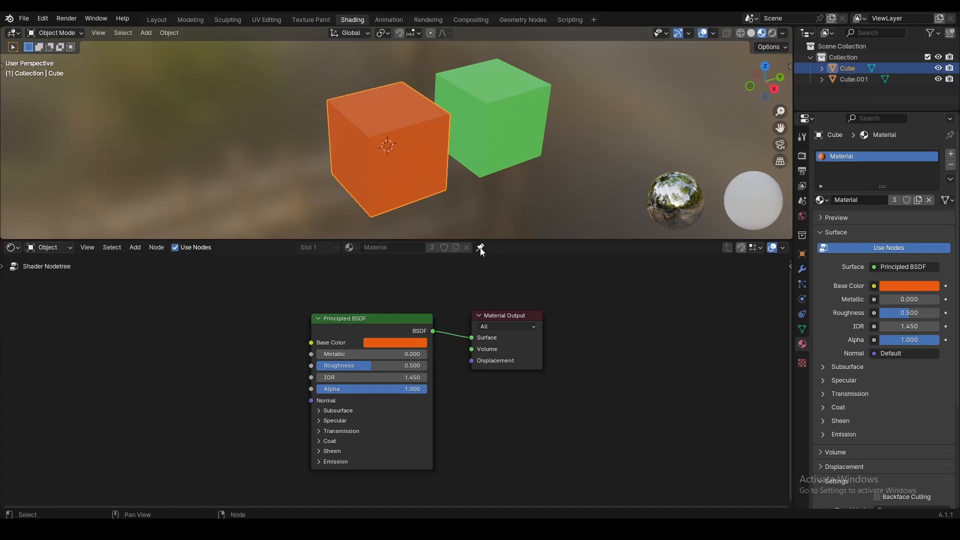
left_click(493, 126)
left_click(381, 157)
left_click(466, 127)
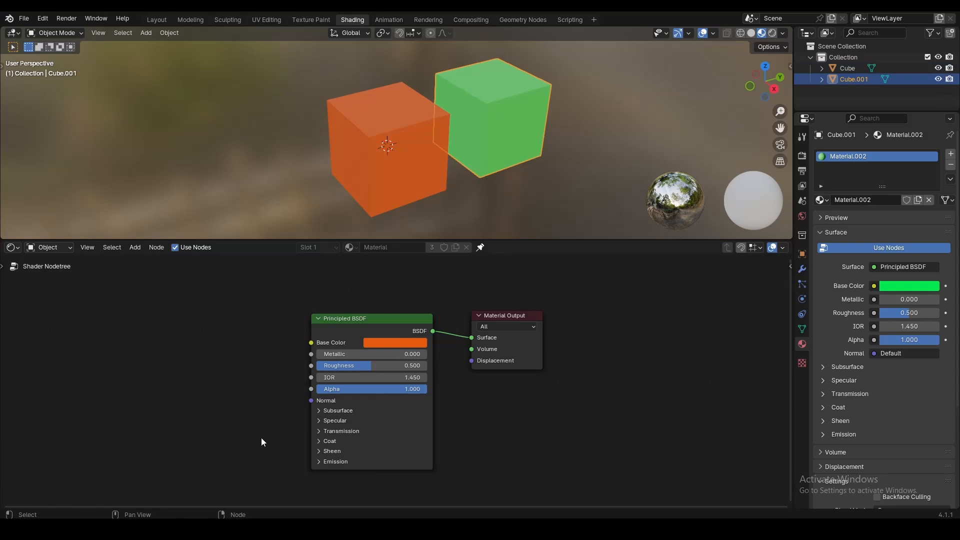
left_click(416, 179)
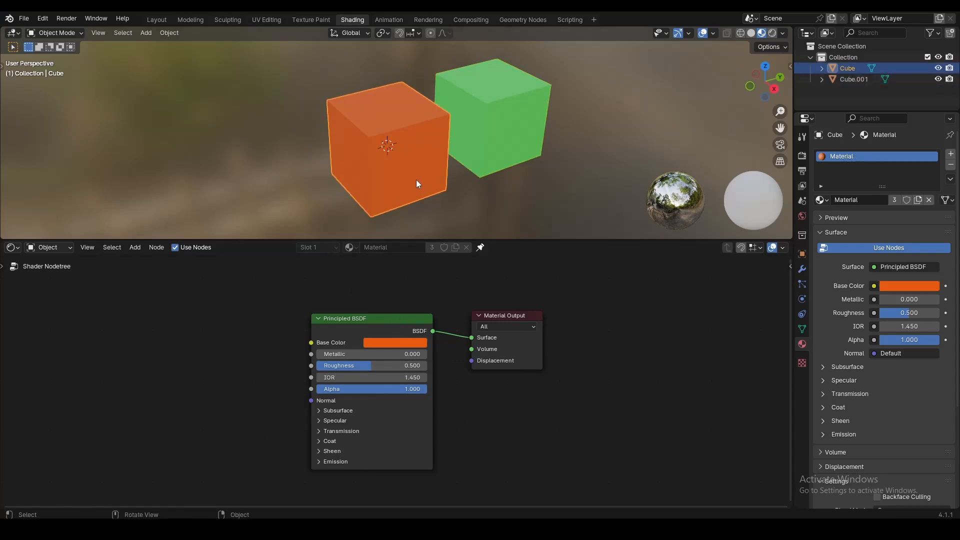
left_click(480, 247)
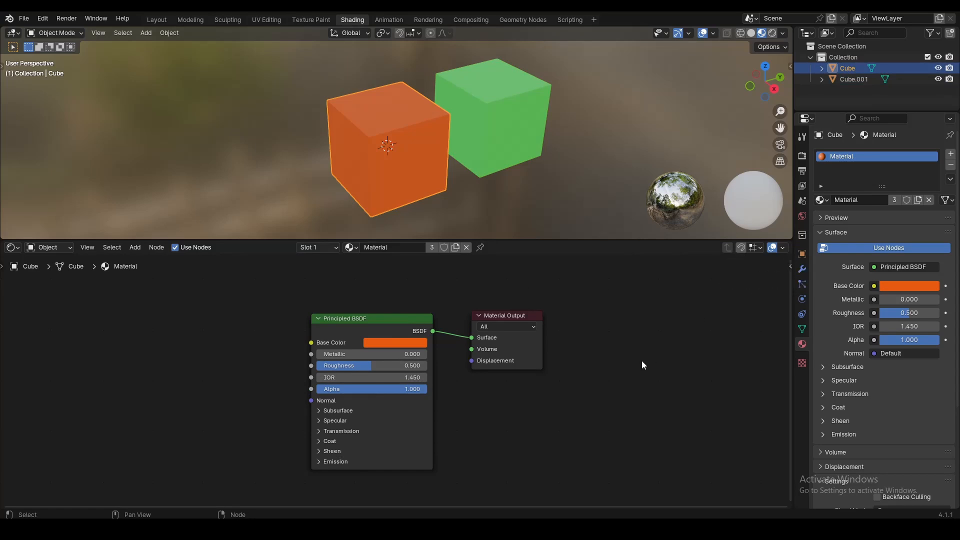
- Move the Principled BSDF node slightly upward in the orange material's node tree
left_click(382, 324)
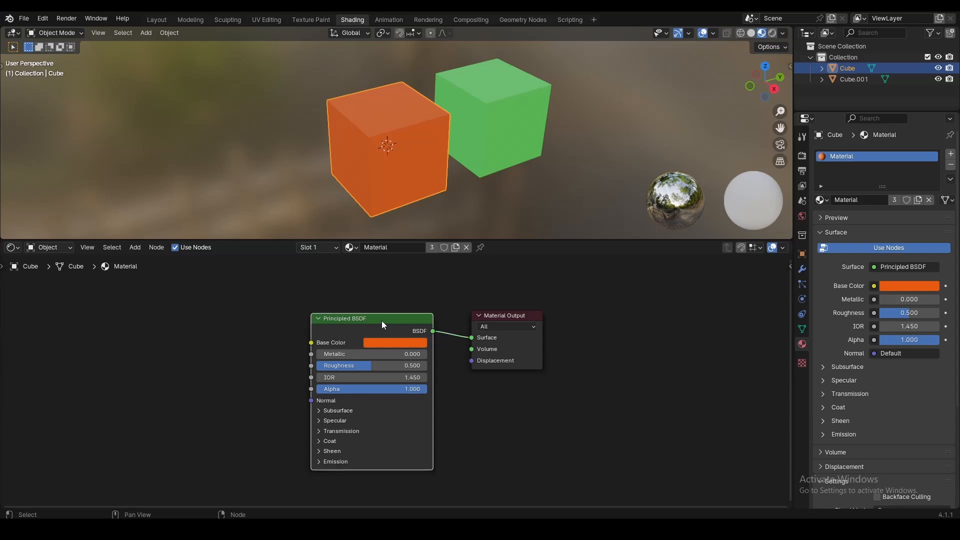
mouse_move(377, 326)
left_mouse_down()
mouse_move(257, 298)
mouse_move(385, 299)
mouse_move(376, 299)
left_mouse_up()
mouse_move(301, 312)
left_mouse_down()
mouse_move(304, 325)
mouse_move(380, 350)
mouse_move(408, 324)
mouse_move(420, 331)
left_mouse_up()
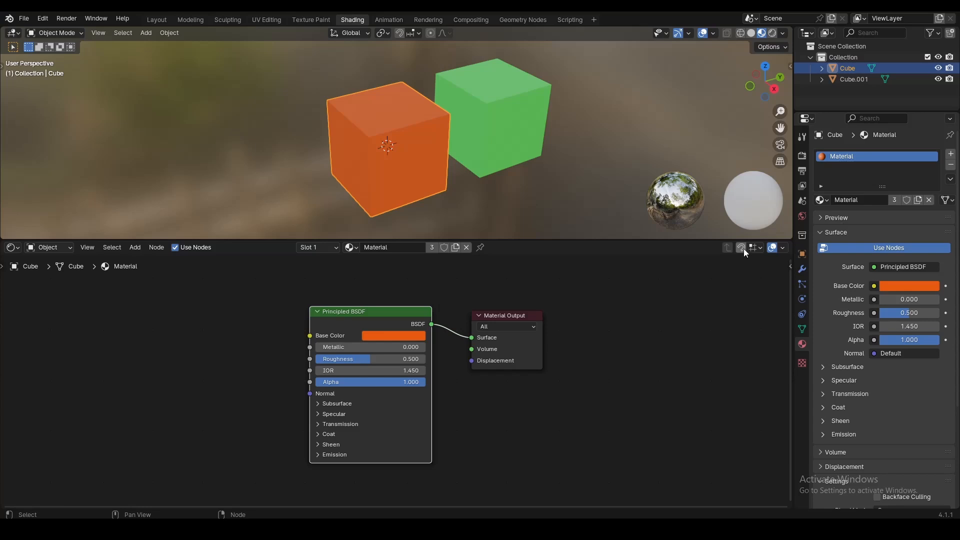
- Enable node snapping to Grid and shift the Principled BSDF and Material Output nodes slightly to the right
left_click(752, 248)
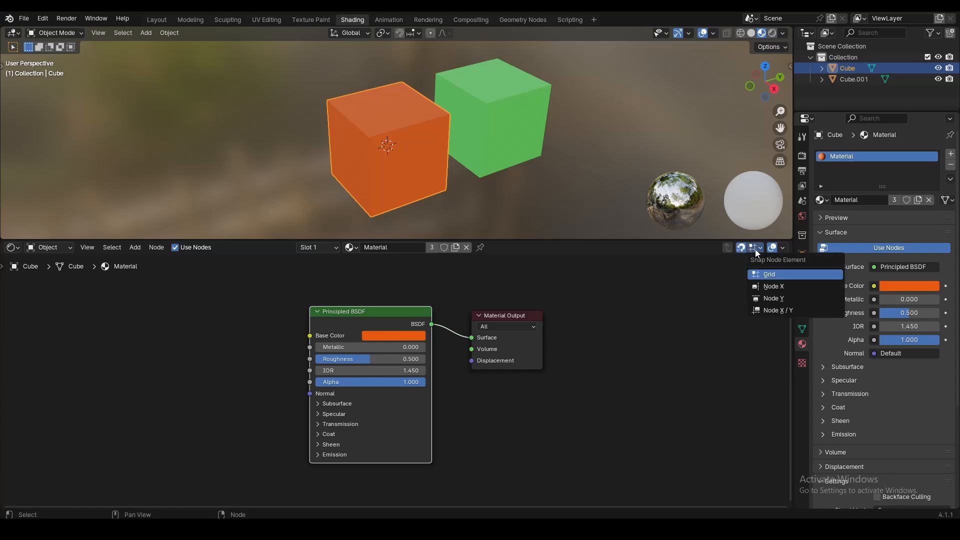
left_click(769, 274)
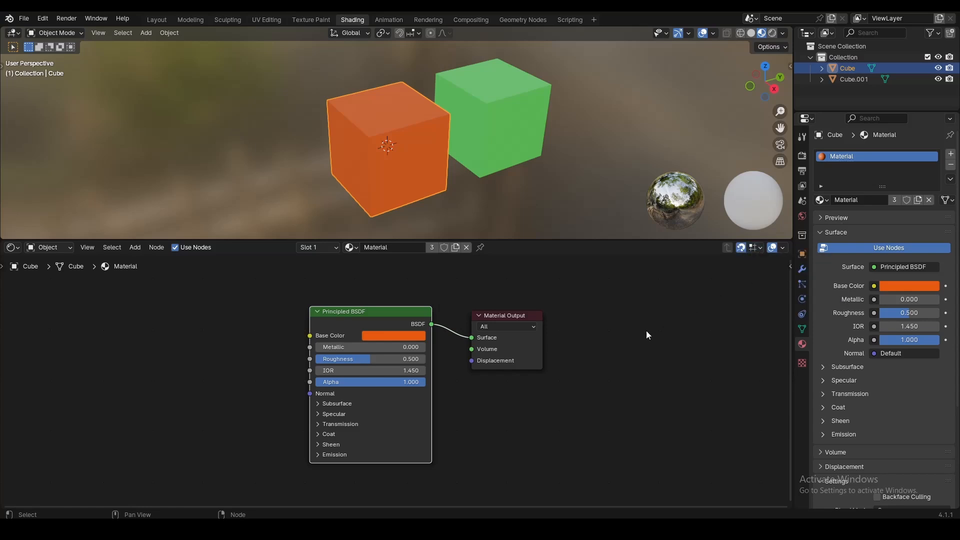
left_click(354, 313)
left_click_drag(395, 318, 418, 315)
mouse_move(504, 315)
left_mouse_down()
mouse_move(530, 314)
mouse_move(519, 315)
left_mouse_up()
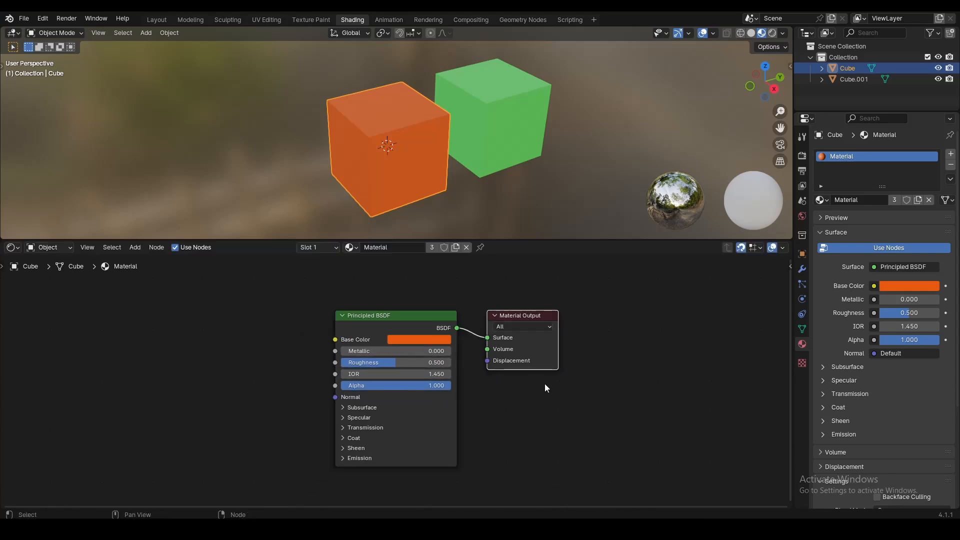
- Add an Attribute input node to the left of the Principled BSDF node and delete it again
scroll(542, 384, "down", 2)
middle_click_drag(423, 368, 476, 347)
left_click(453, 328)
left_click(208, 311)
key("shift+a")
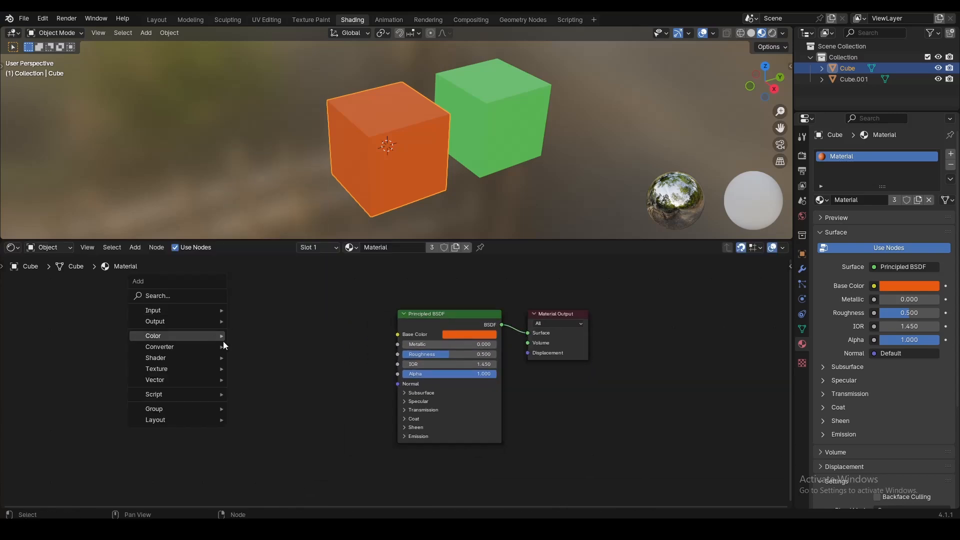
left_click(135, 247)
mouse_move(155, 271)
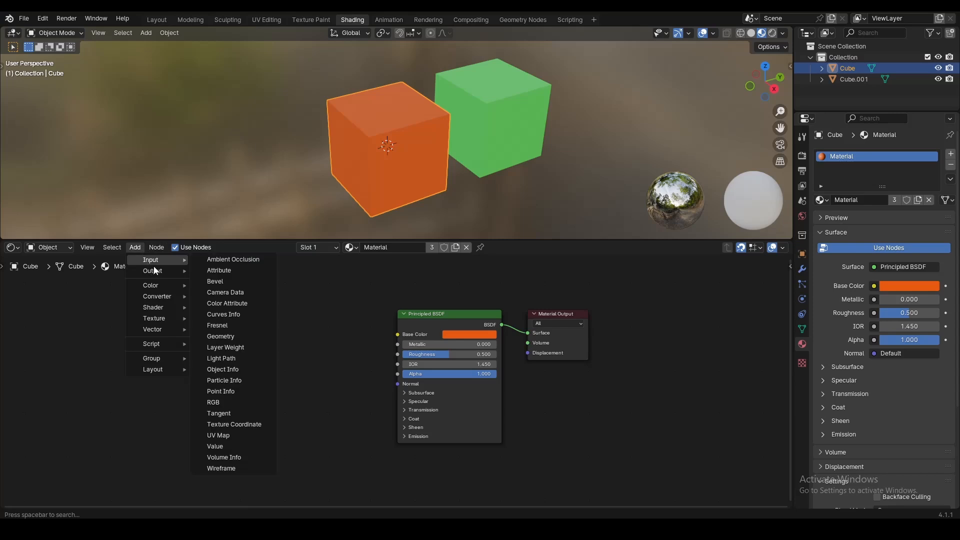
left_click(240, 270)
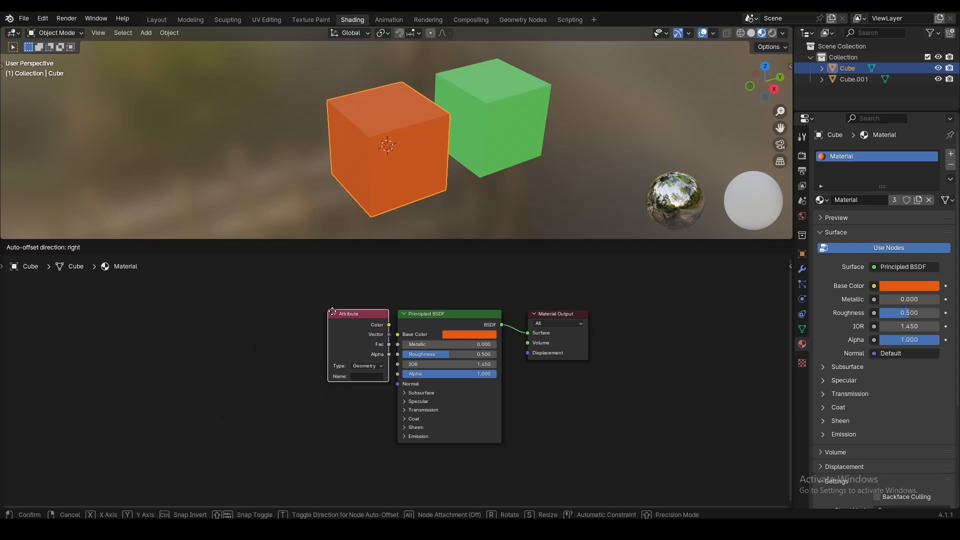
left_click(253, 313)
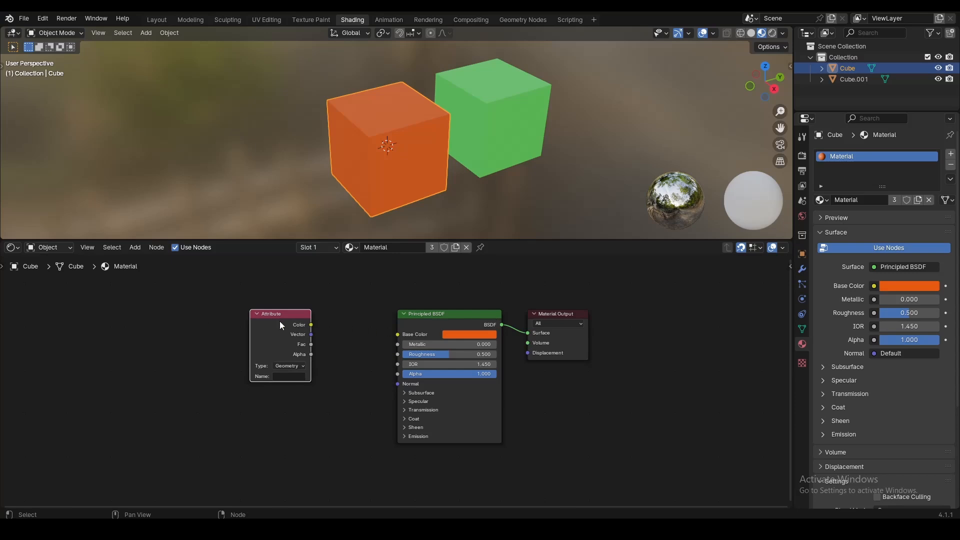
key("Delete")
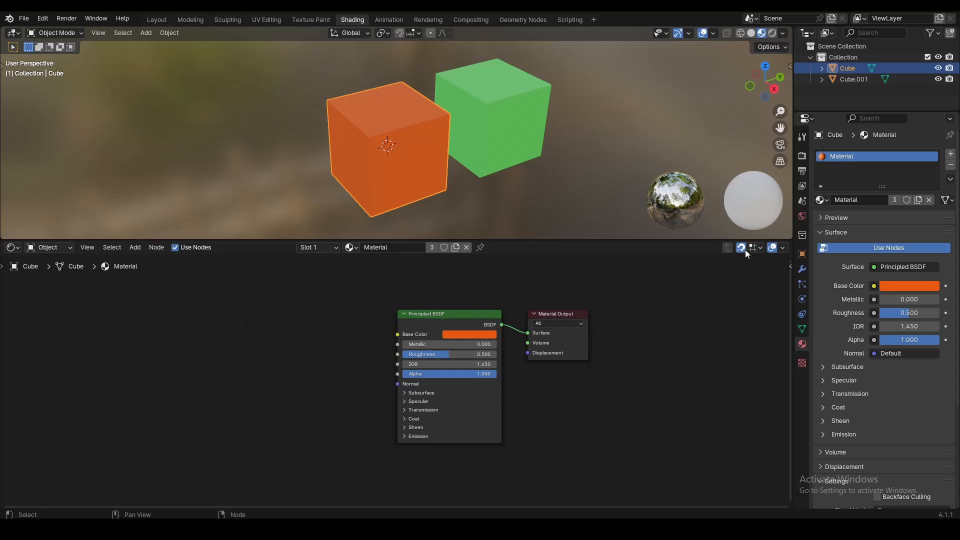
- Look at the node editor overlay options and toggle the 3D viewport overlays off and on for comparison
left_click(783, 248)
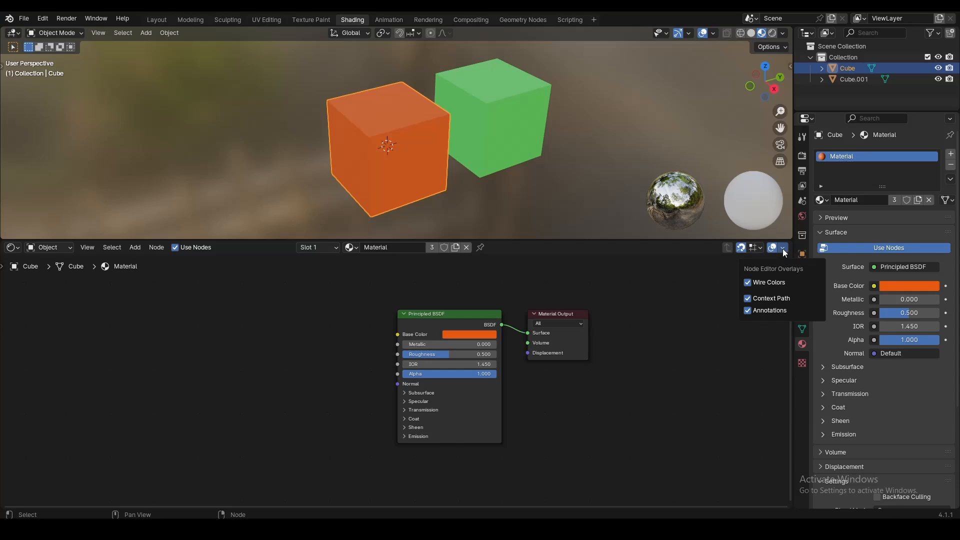
left_click(703, 33)
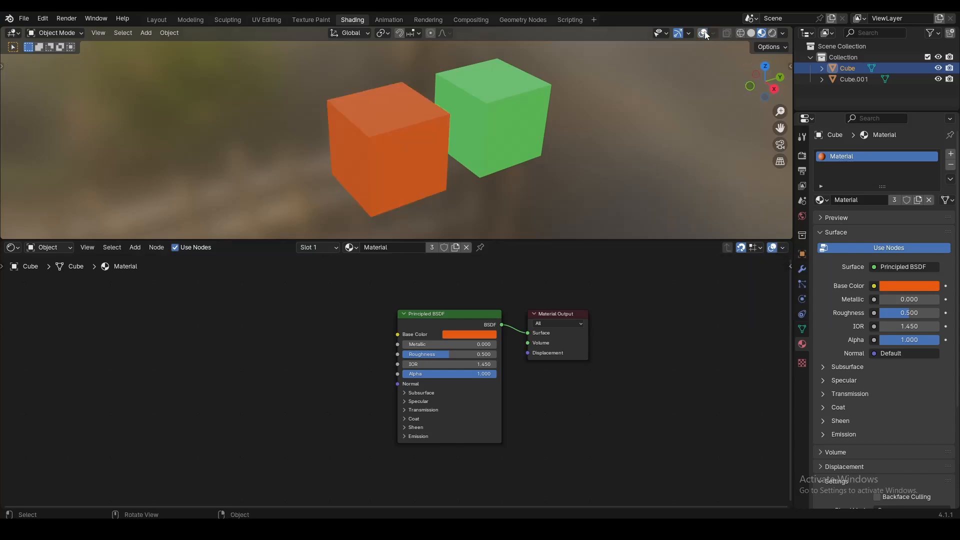
left_click(702, 33)
left_click(714, 33)
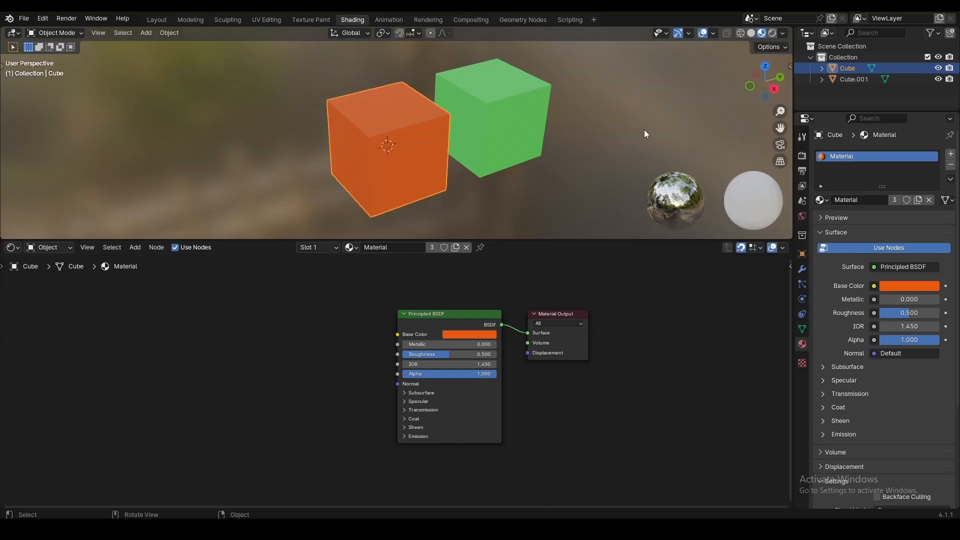
left_click(702, 33)
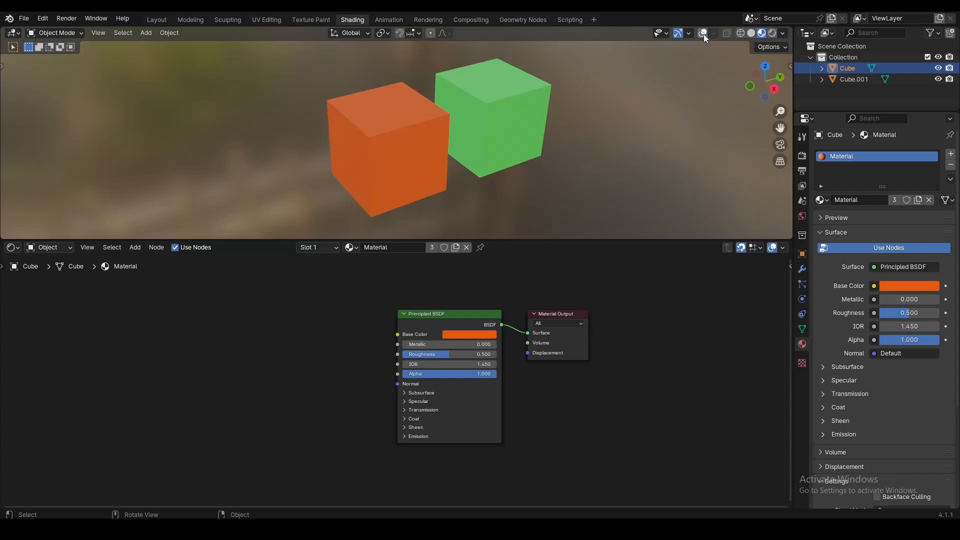
left_click(703, 33)
- Turn the node editor's Context Path overlay off and back on
left_click(782, 248)
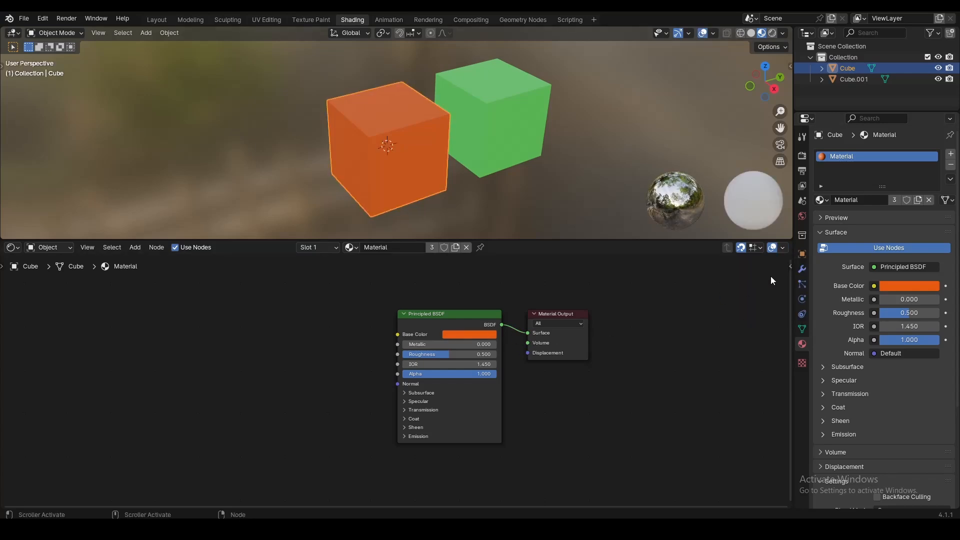
left_click(783, 247)
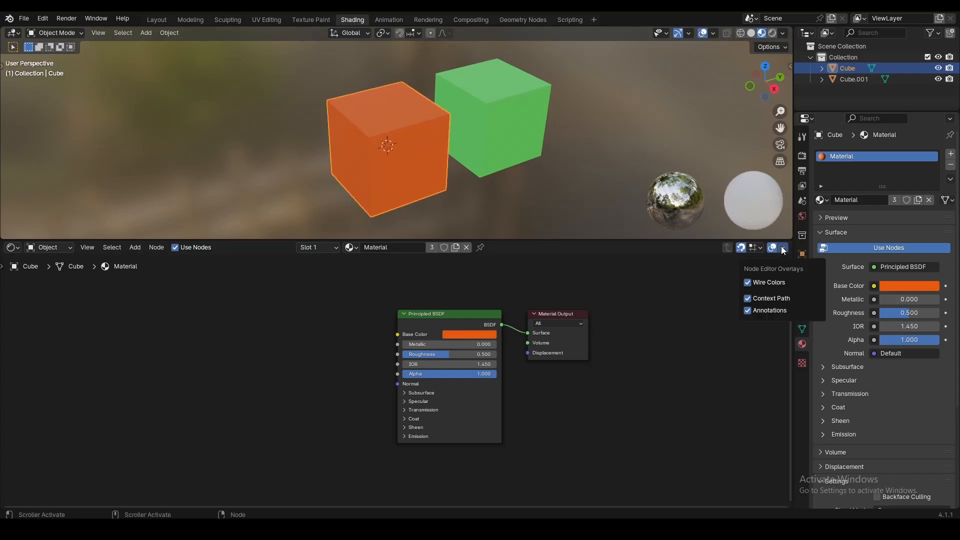
left_click(748, 299)
left_click(749, 298)
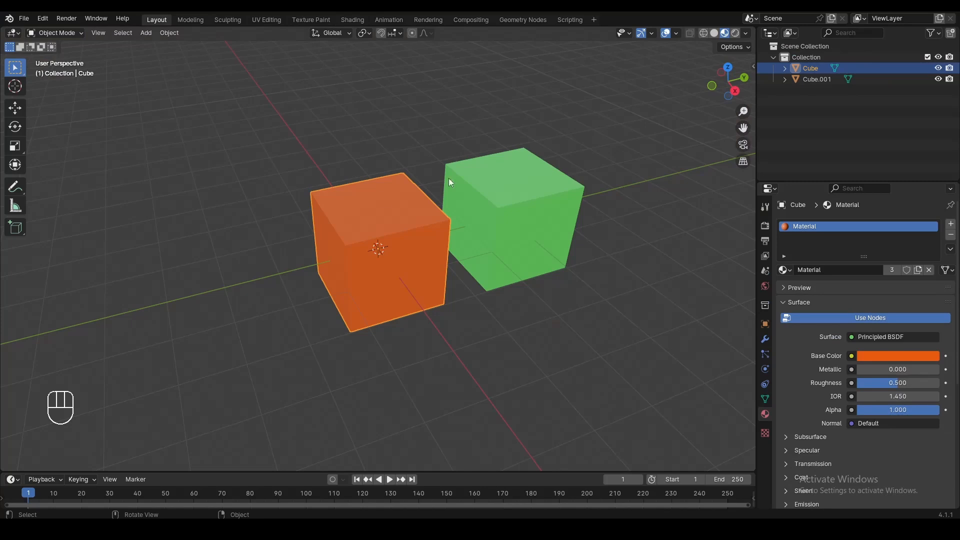
- Show the 3D viewport's sidebar with the item properties in the Layout workspace and hide it again
key("n")
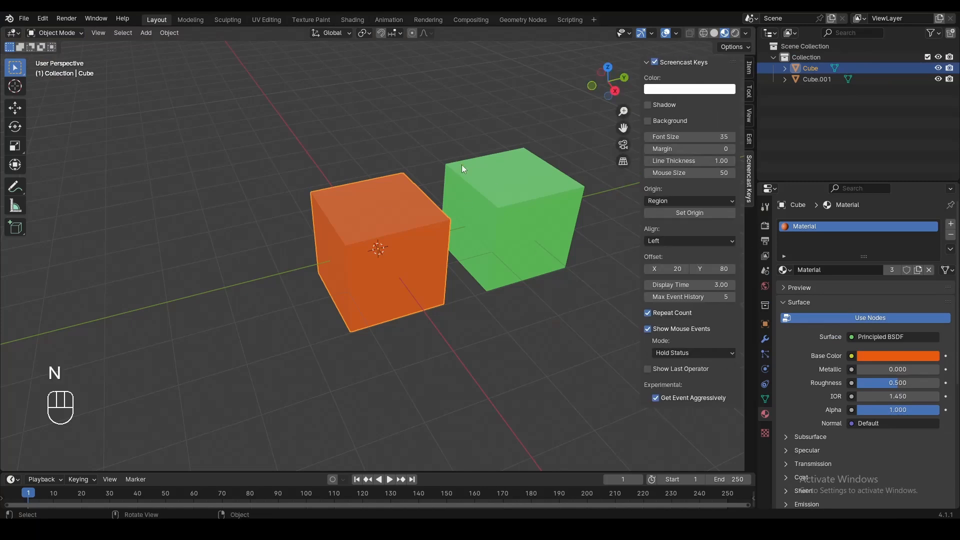
left_click(749, 65)
key("n")
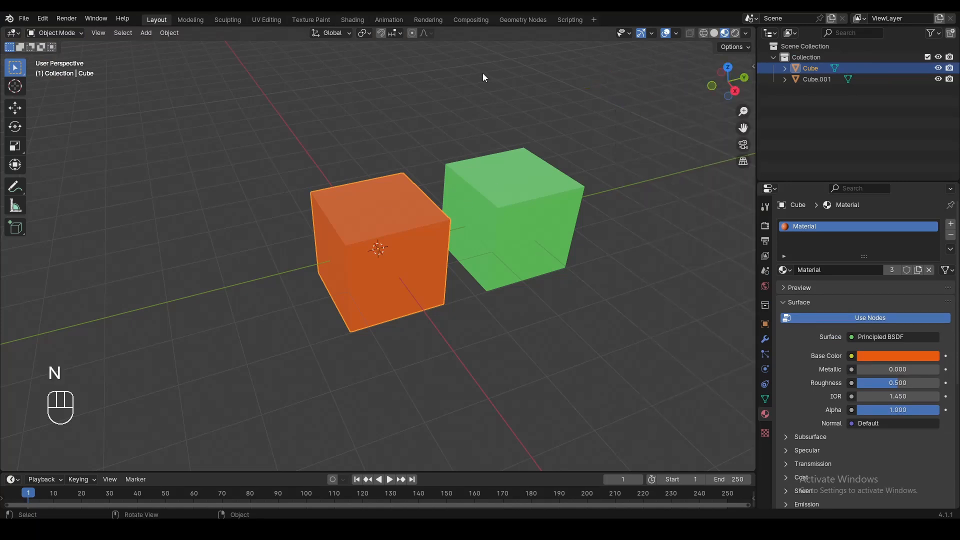
- Return to the Shading workspace and display the Principled BSDF node's properties in the shader editor sidebar
left_click(351, 21)
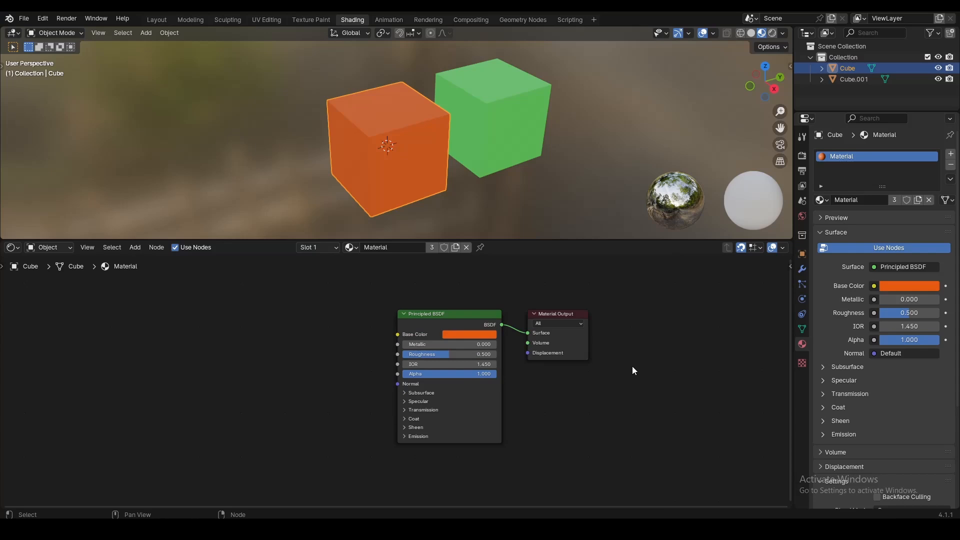
key("n")
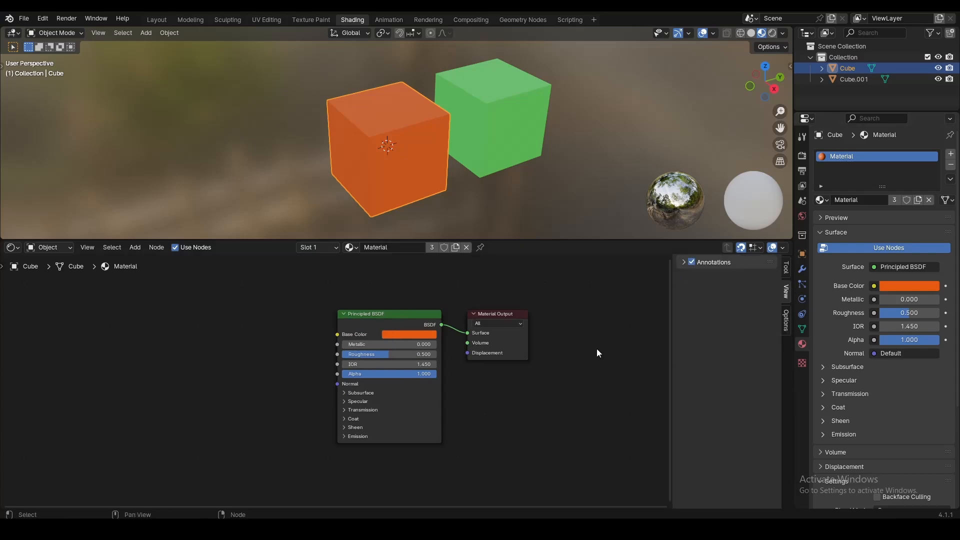
left_click(379, 319)
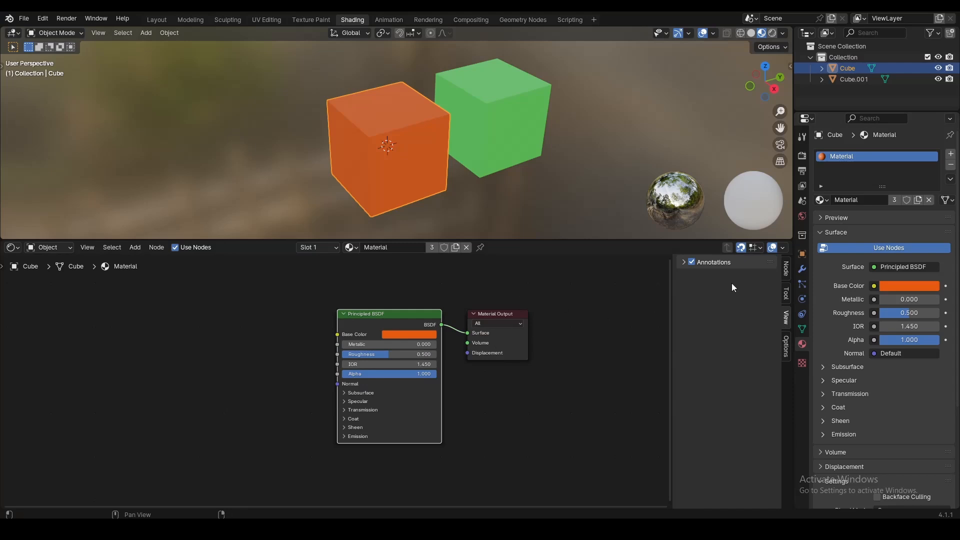
left_click(786, 269)
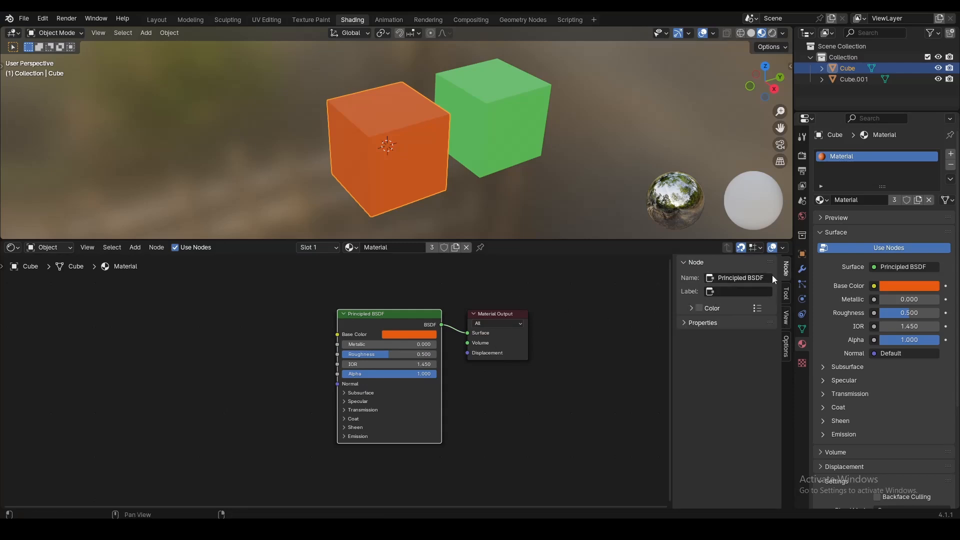
- Label the Principled BSDF node "ffggggg" and replace that label with "hjjjjj"
left_click(727, 292)
type("ffggggg")
key("Return")
left_click(758, 291)
type("hjjjjj")
key("Return")
- Try a custom node color with hue 0.881, saturation 0.000 and value 0.608, and disable it again
left_click(698, 308)
left_click(694, 309)
left_click(713, 324)
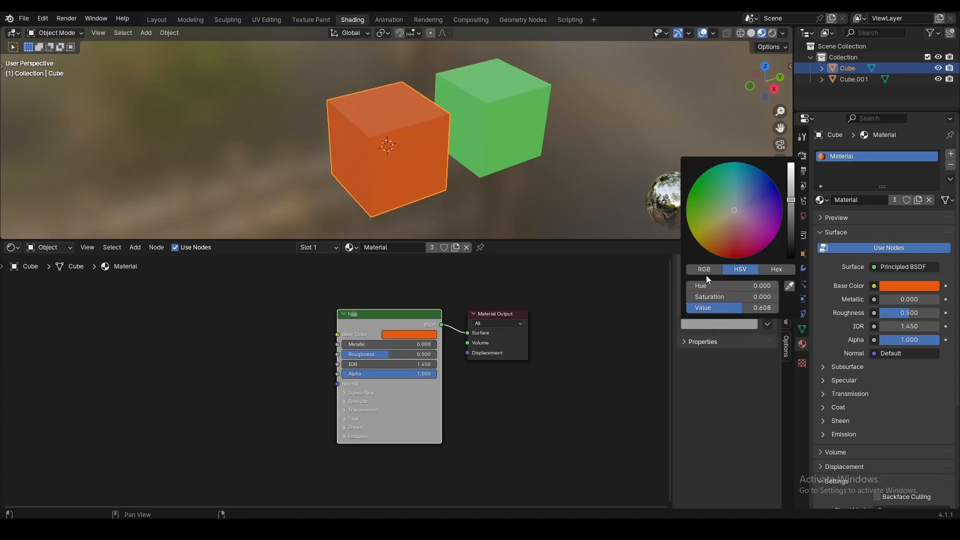
left_click_drag(716, 241, 734, 210)
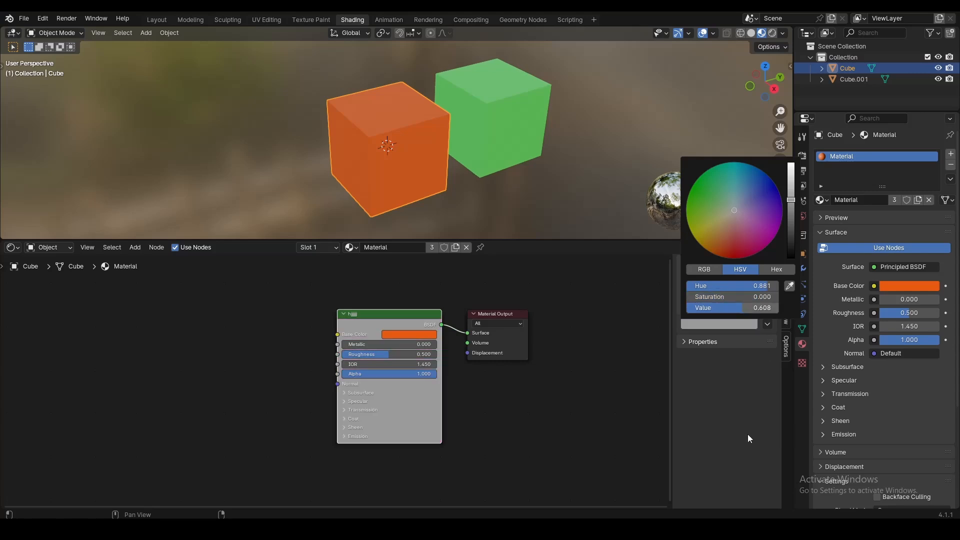
left_click(699, 309)
- Compare the material settings in the shader editor sidebar with the same settings in the material properties
left_click(786, 322)
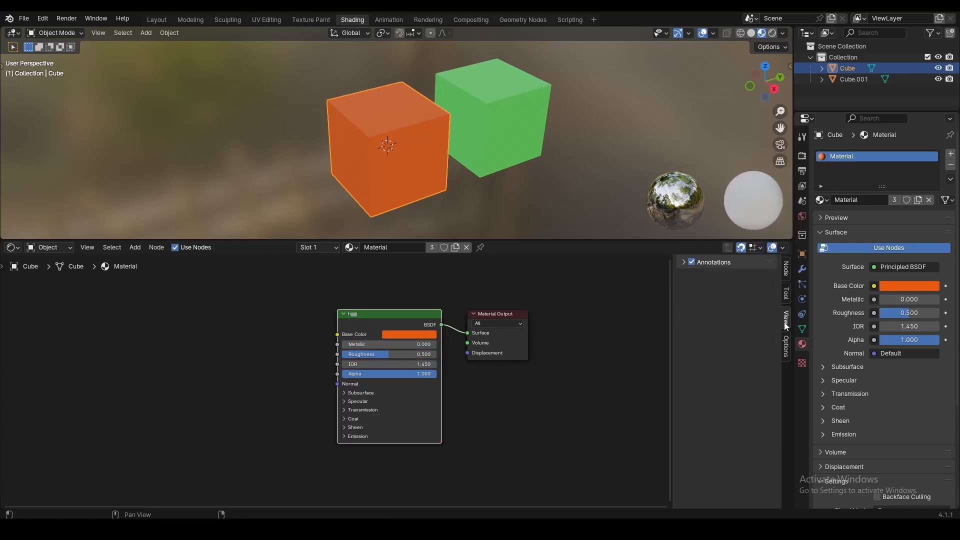
left_click(785, 349)
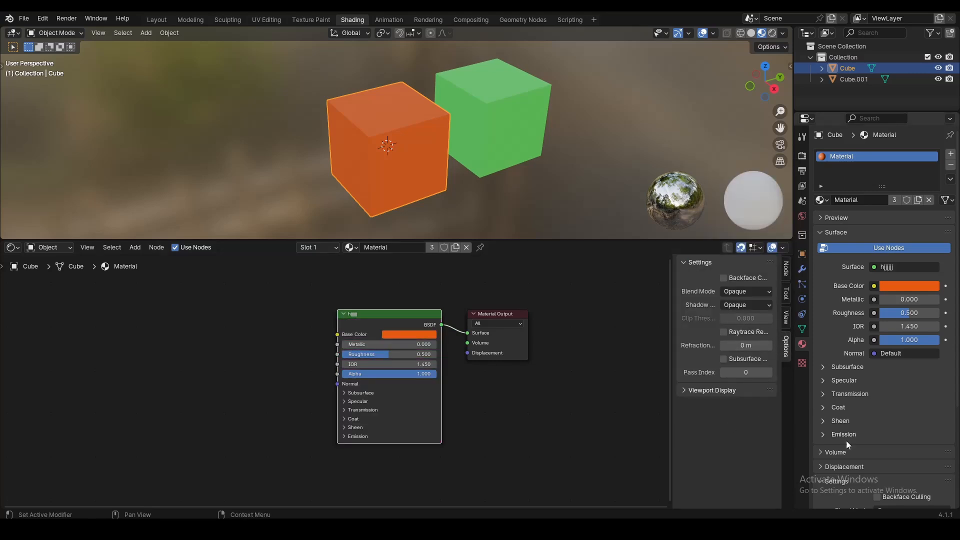
scroll(841, 463, "down", 5)
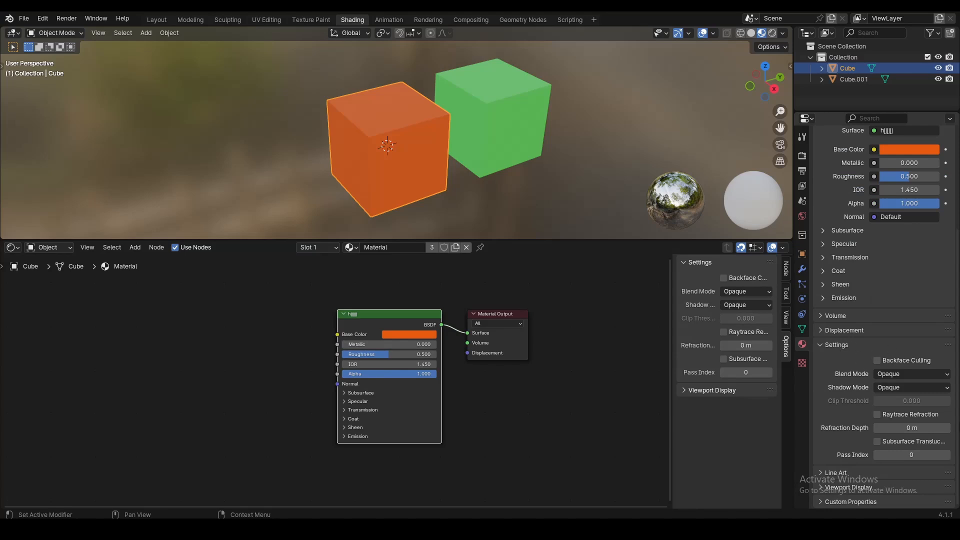
- Try the Alpha Clip blend mode on the orange material, restore Opaque, and hide the shader editor sidebar
left_click(911, 374)
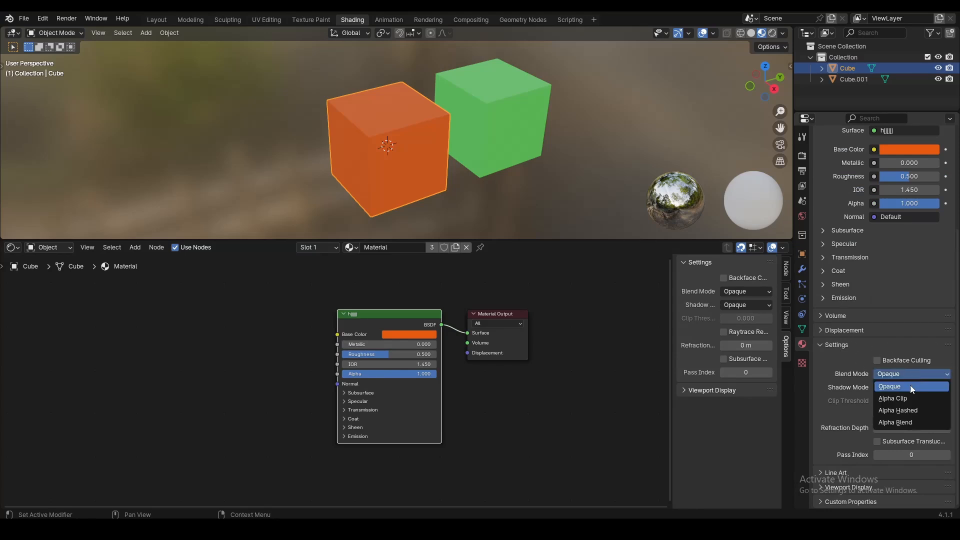
left_click(906, 399)
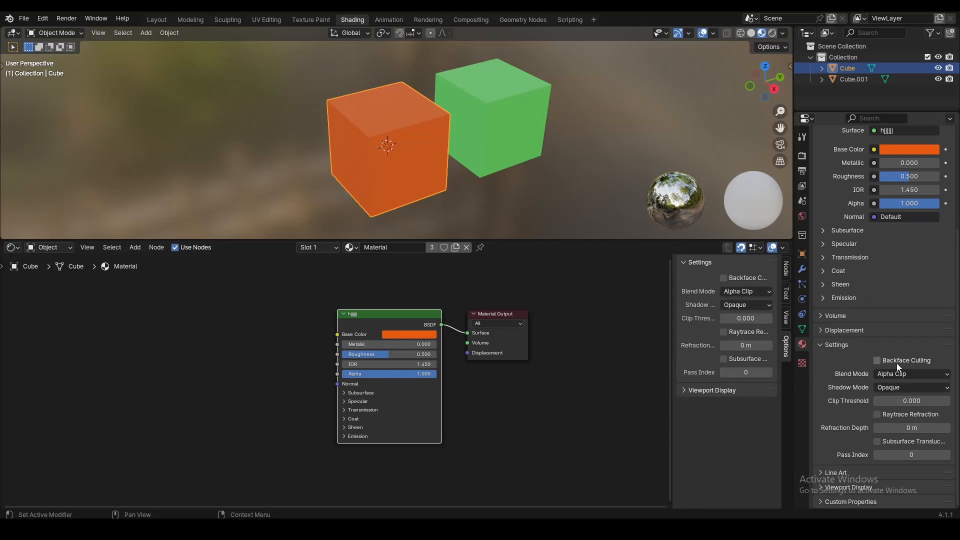
left_click(911, 374)
left_click(890, 386)
key("n")
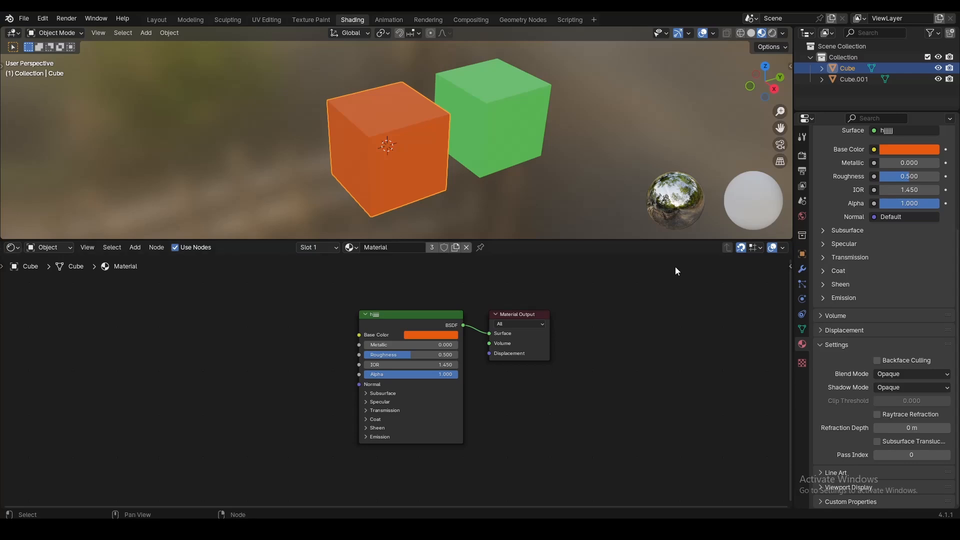
- Switch to the Layout workspace and examine the object types that can be added to the scene
scroll(333, 302, "up", 1)
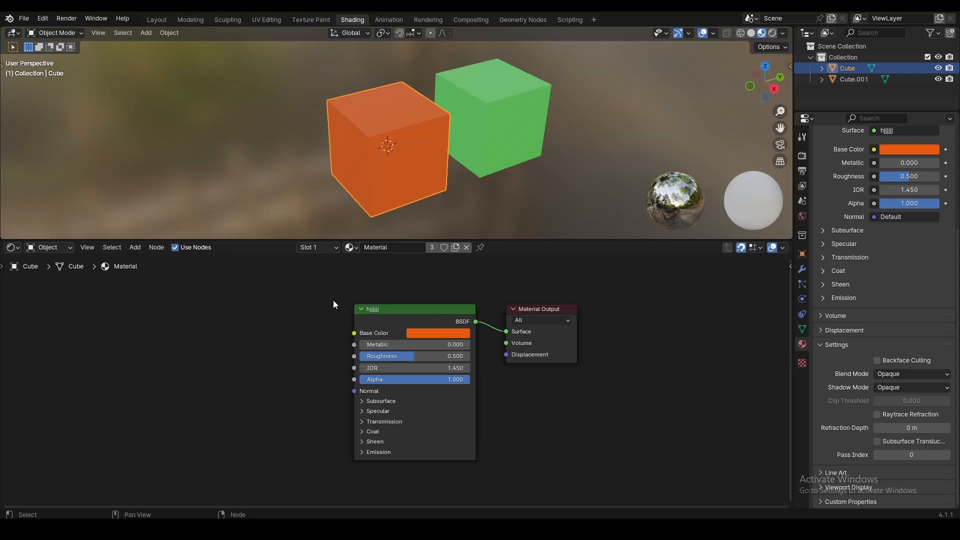
left_click(156, 19)
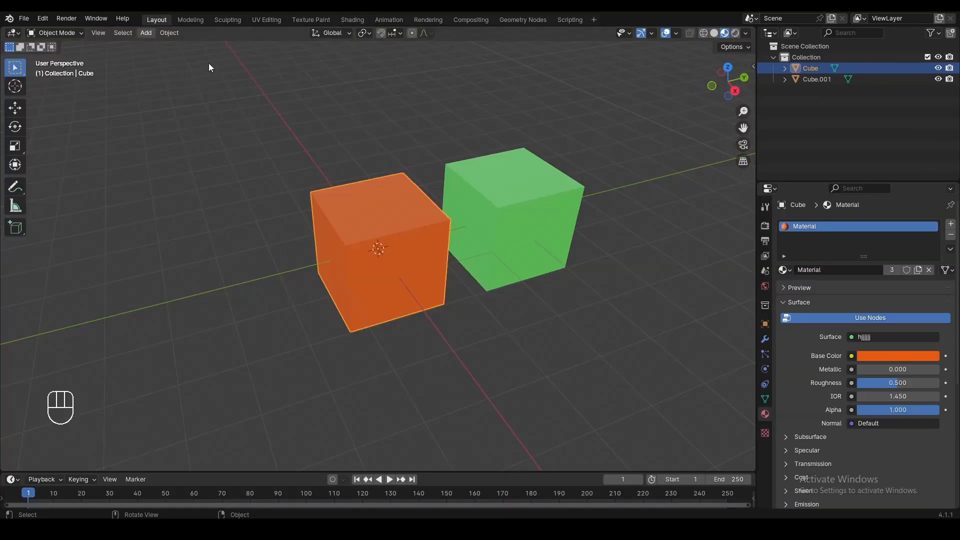
left_click(244, 117)
key("shift+a")
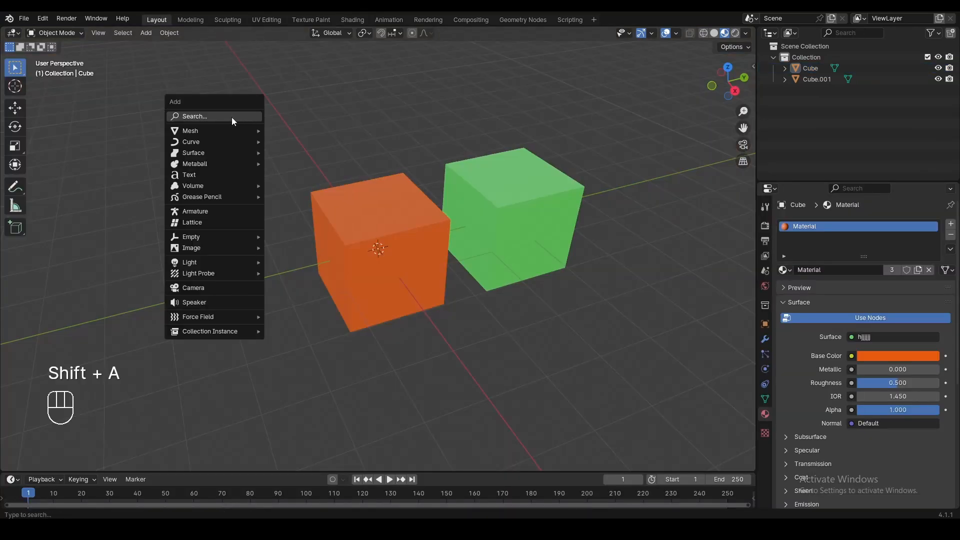
mouse_move(213, 133)
left_click(146, 33)
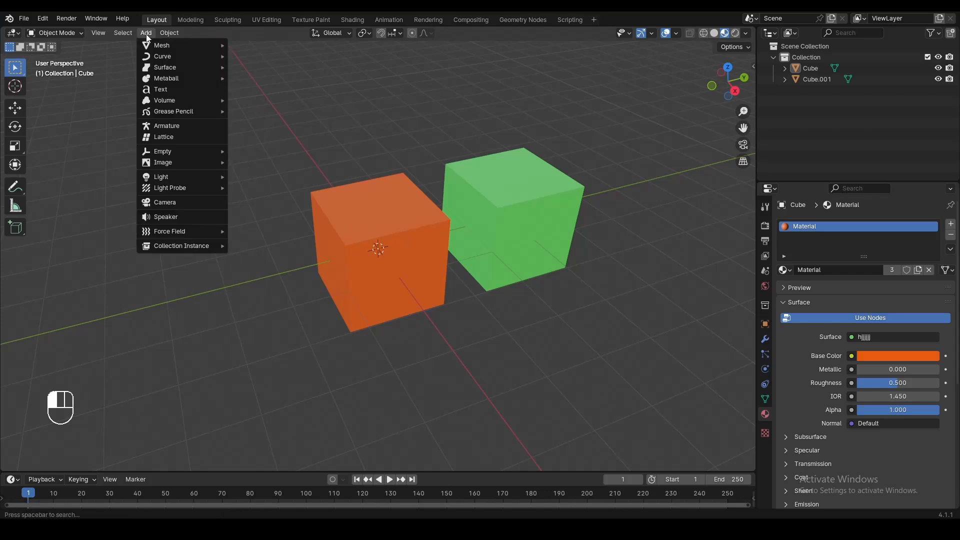
mouse_move(166, 43)
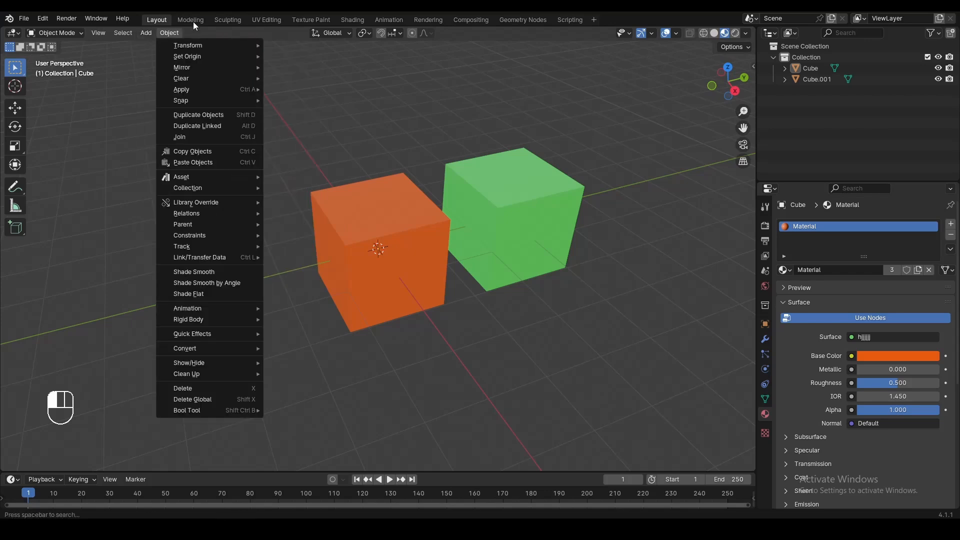
- Return to the Shading workspace and examine the node categories that can be added in the shader editor
left_click(350, 18)
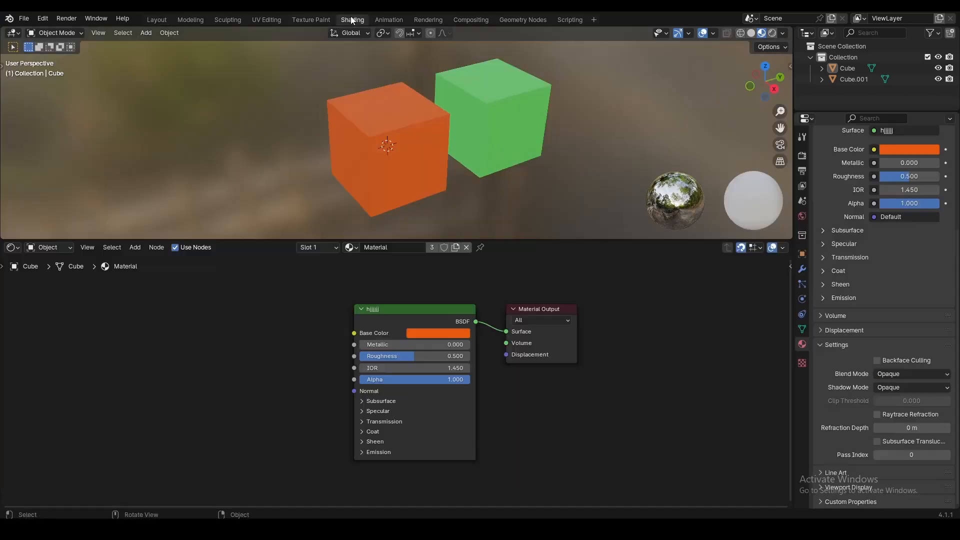
left_click(134, 247)
mouse_move(146, 265)
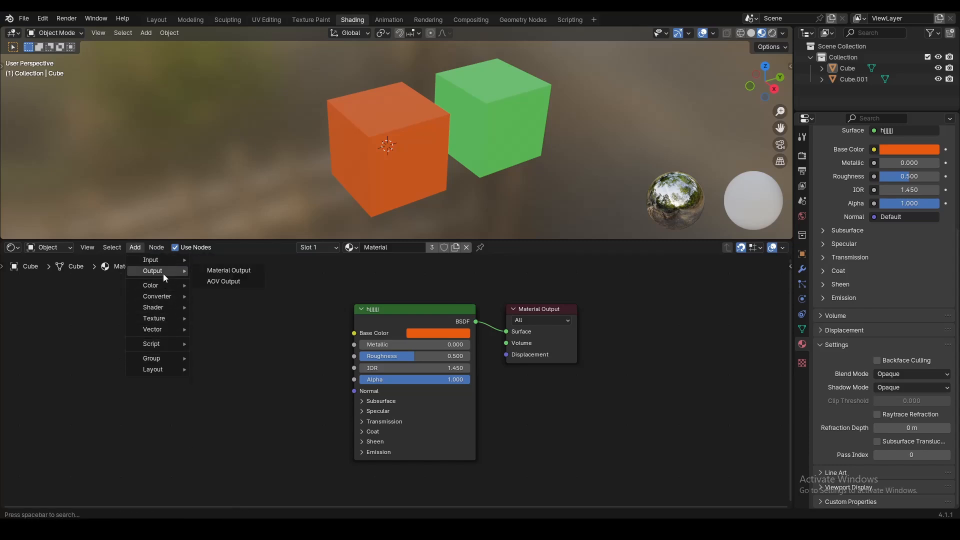
mouse_move(164, 302)
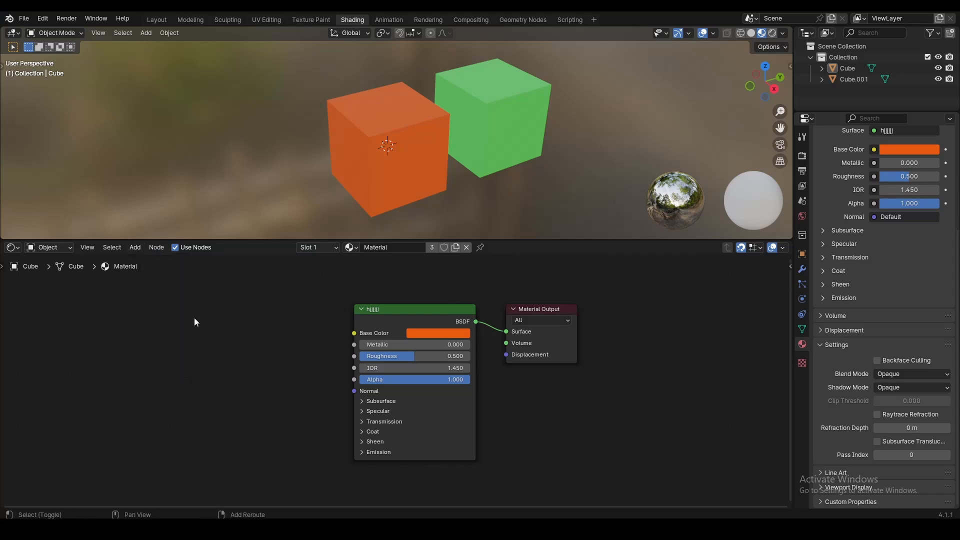
- Add a Principled BSDF node through the node search and place it left of the orange hjjjjj node
key("shift+a")
left_click(155, 319)
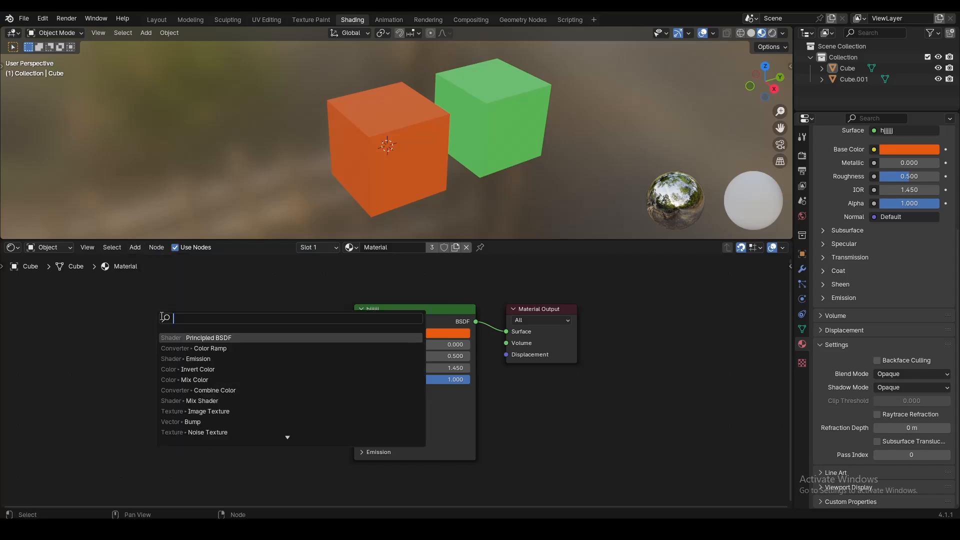
left_click(192, 338)
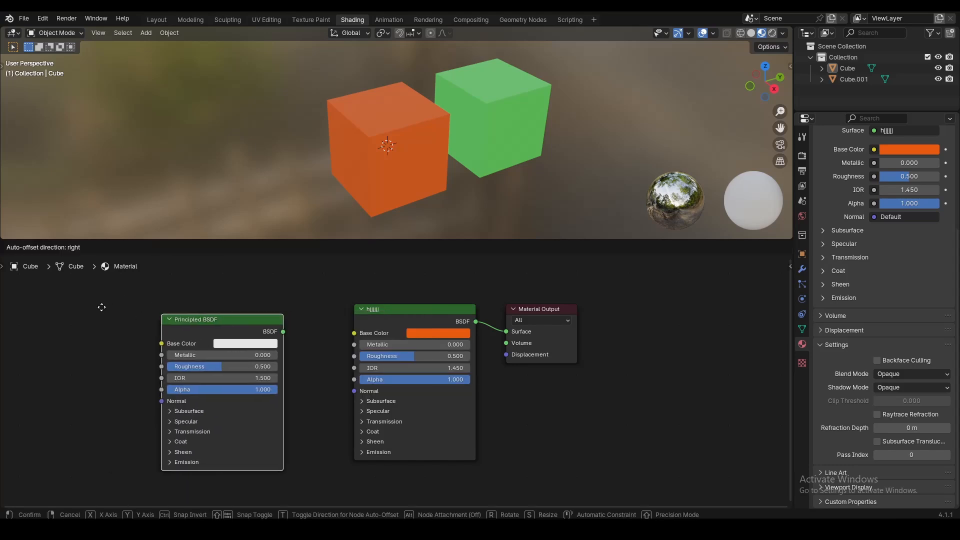
left_click(159, 310)
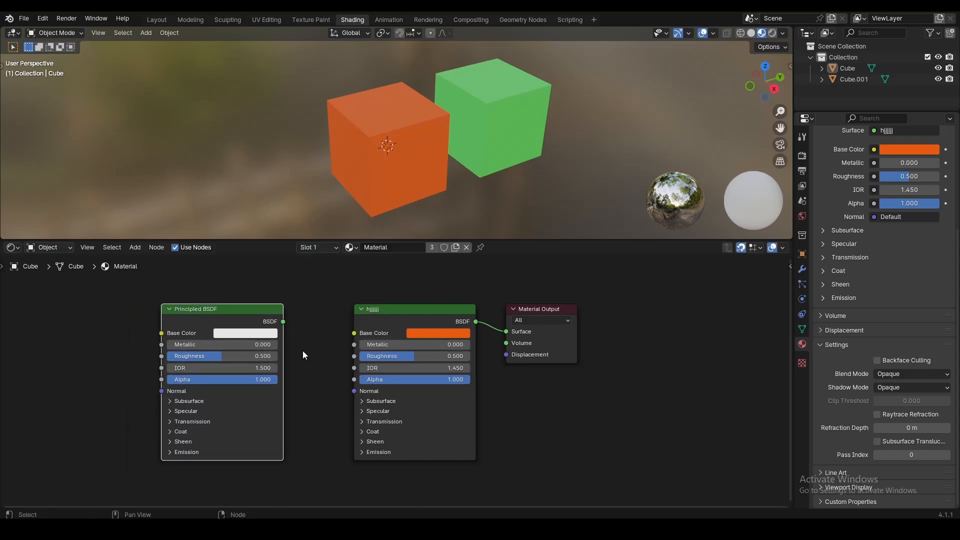
- Duplicate the new Principled BSDF node to its left, and place a copy of the orange hjjjjj node below the middle Principled BSDF
scroll(302, 350, "down", 2)
middle_click_drag(320, 345, 398, 332)
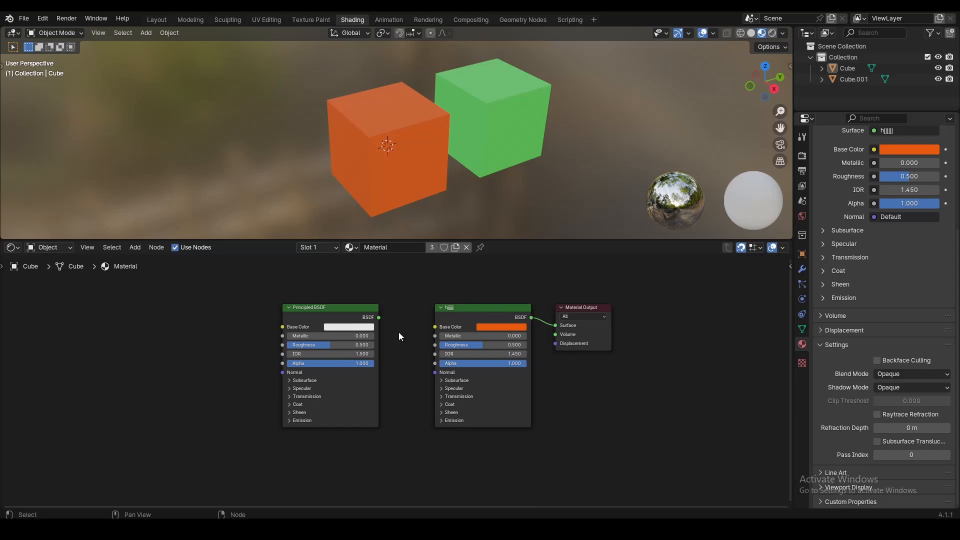
scroll(398, 332, "up", 1)
left_click(307, 303)
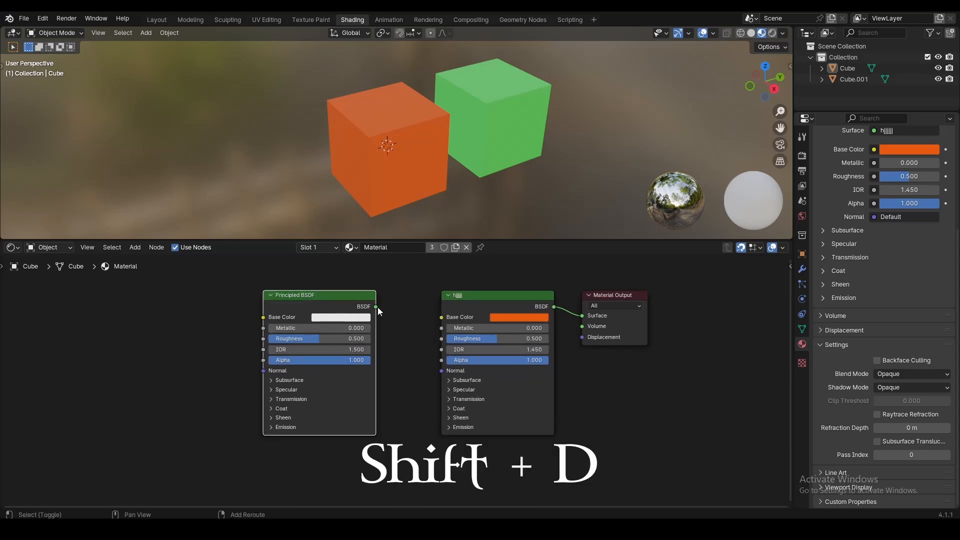
key("shift+d")
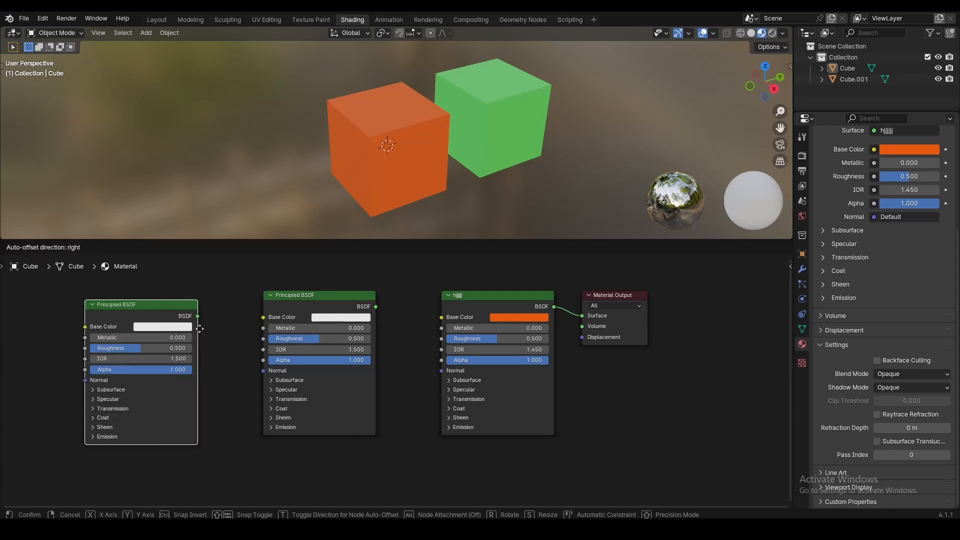
left_click(252, 322)
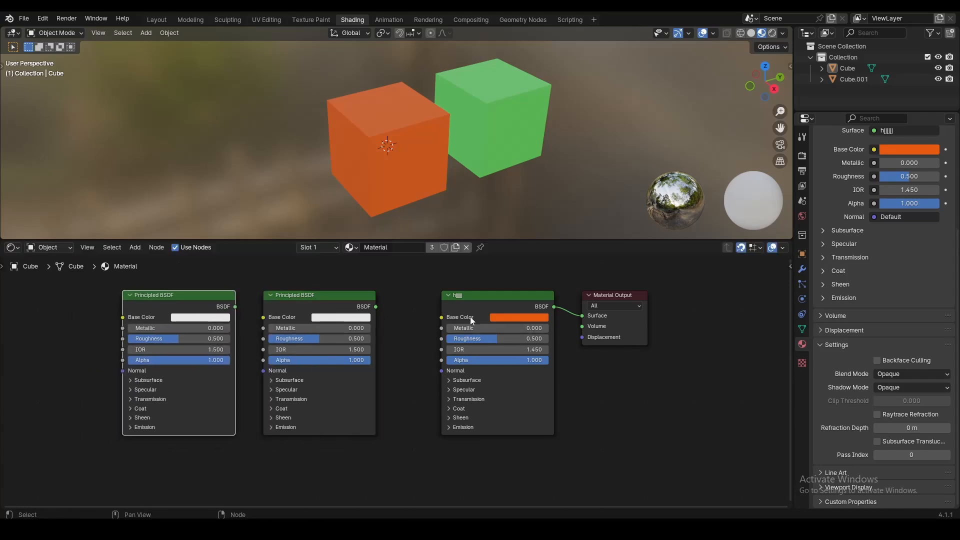
left_click(474, 314)
key("shift+d")
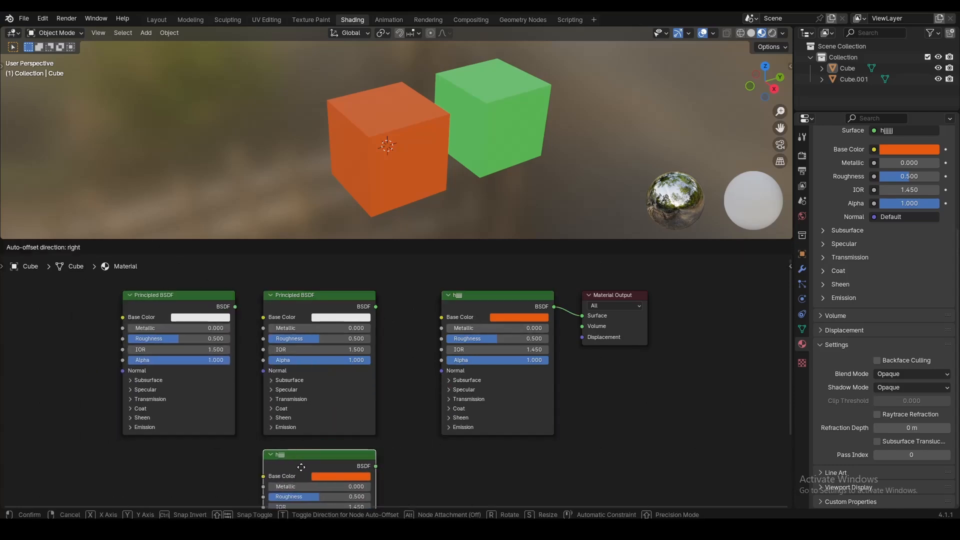
left_click(299, 468)
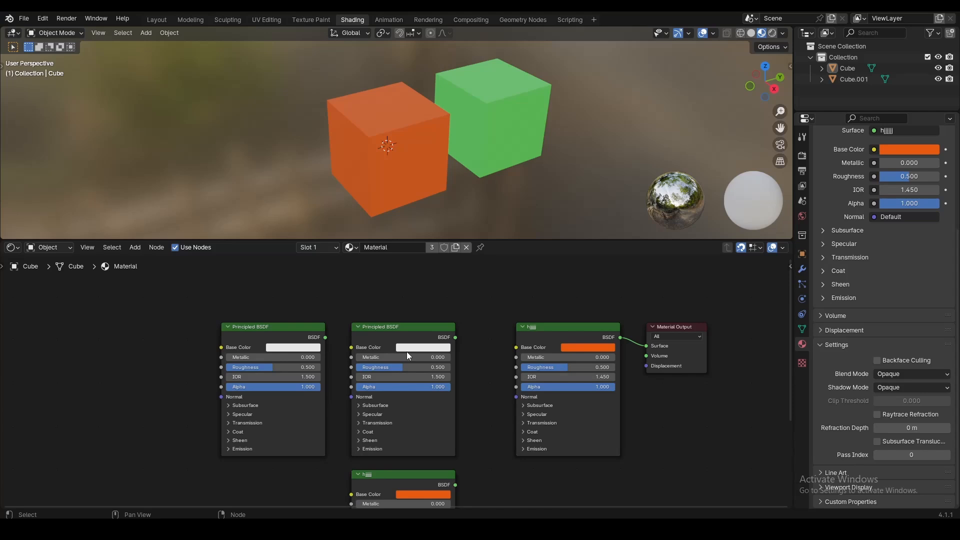
- Join the two white Principled BSDF nodes in a frame and move the frame further left
left_click_drag(190, 296, 479, 384)
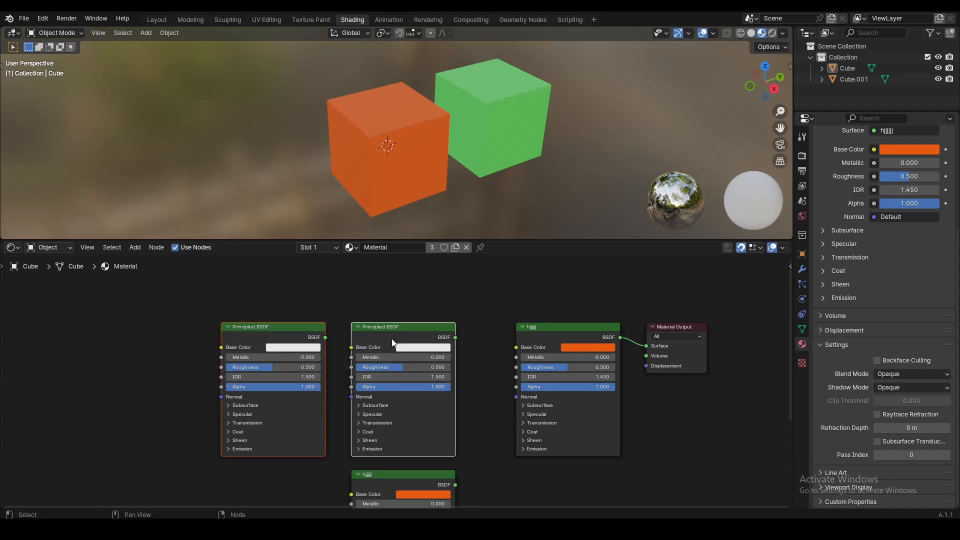
key("ctrl+j")
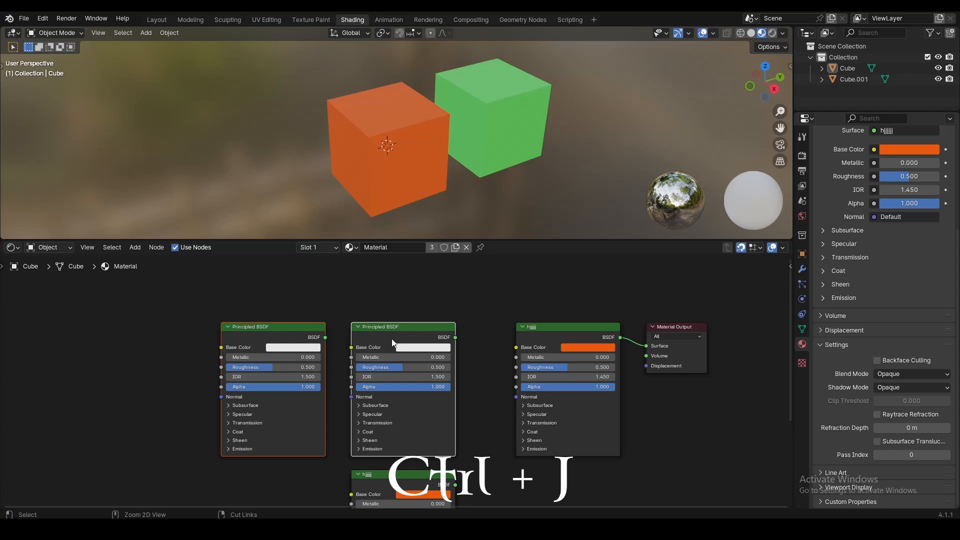
key("ctrl+j")
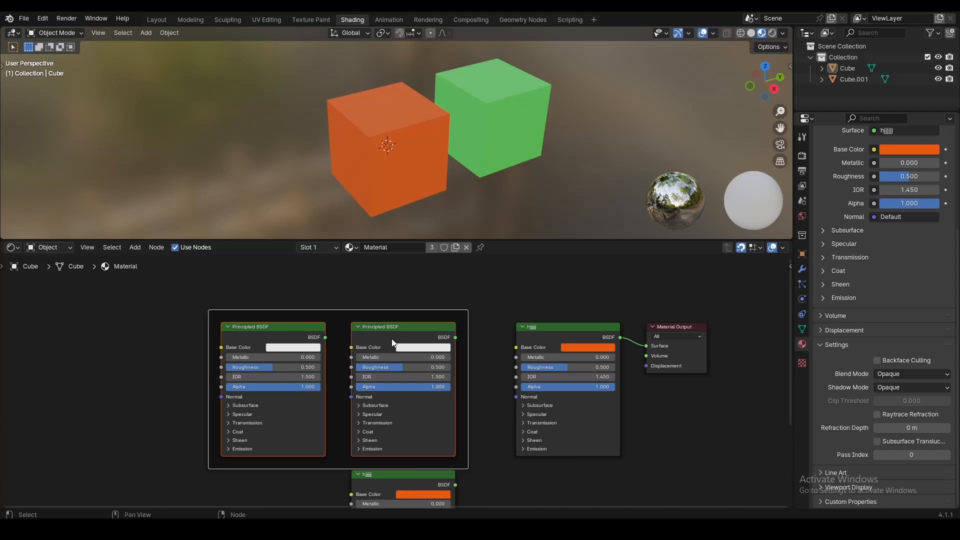
left_click_drag(328, 312, 219, 307)
left_click(415, 322)
left_click(232, 307)
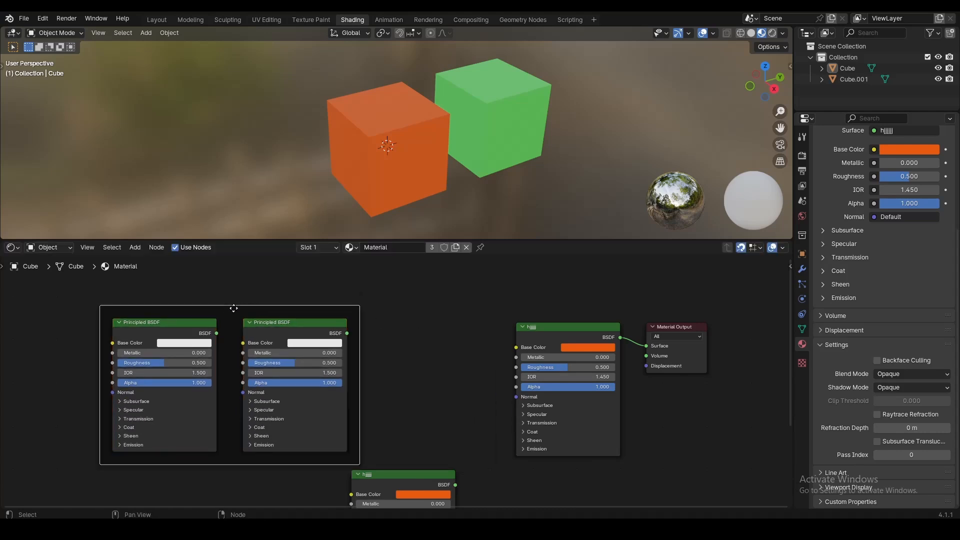
- Label the frame around the two Principled BSDF nodes "Cloth" and increase its label size
key("n")
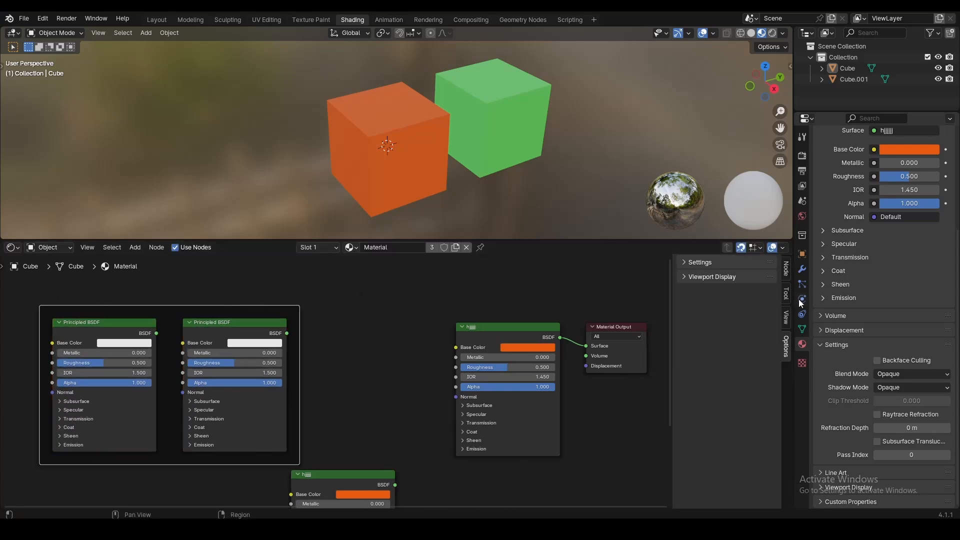
left_click(786, 269)
left_click(736, 291)
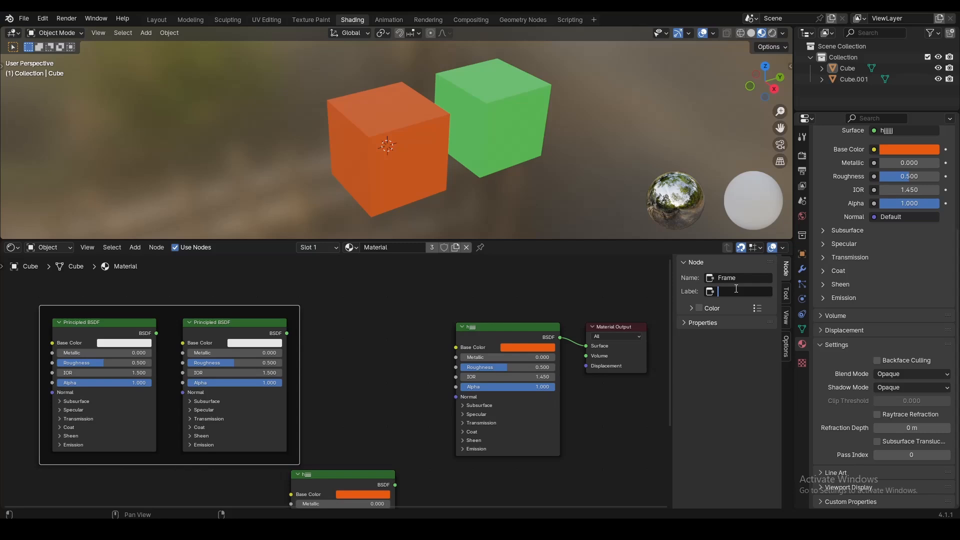
type("Cloth")
key("Return")
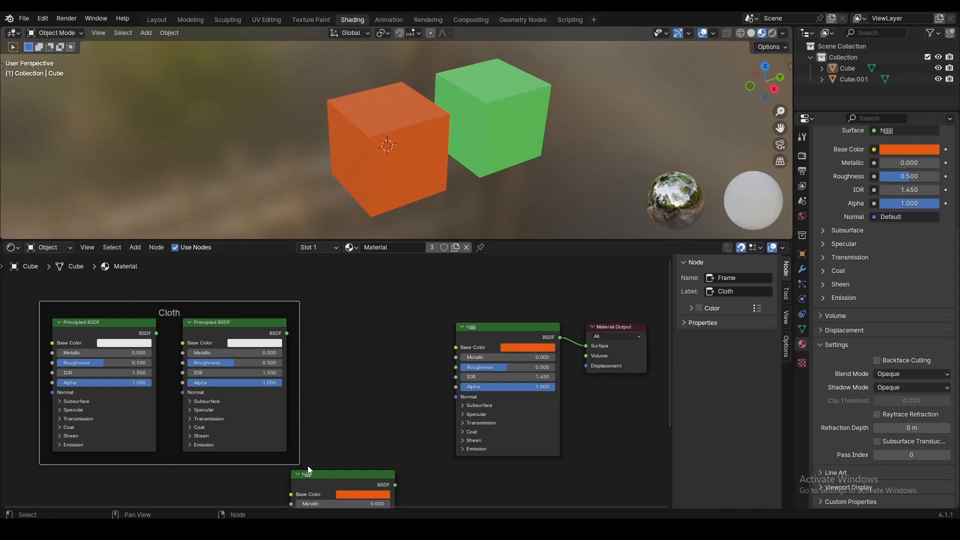
left_click(691, 324)
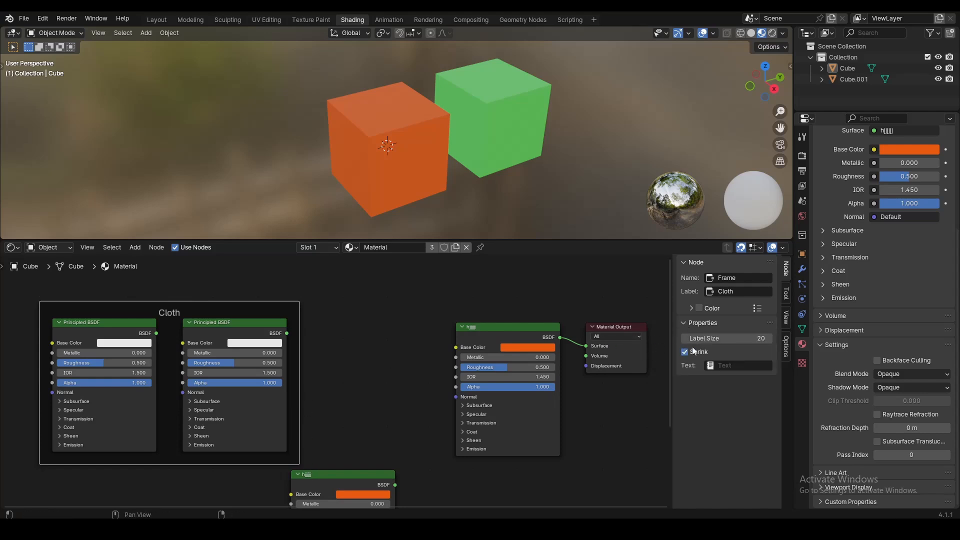
mouse_move(702, 338)
left_mouse_down()
mouse_move(734, 338)
mouse_move(711, 338)
left_mouse_up()
left_click(703, 323)
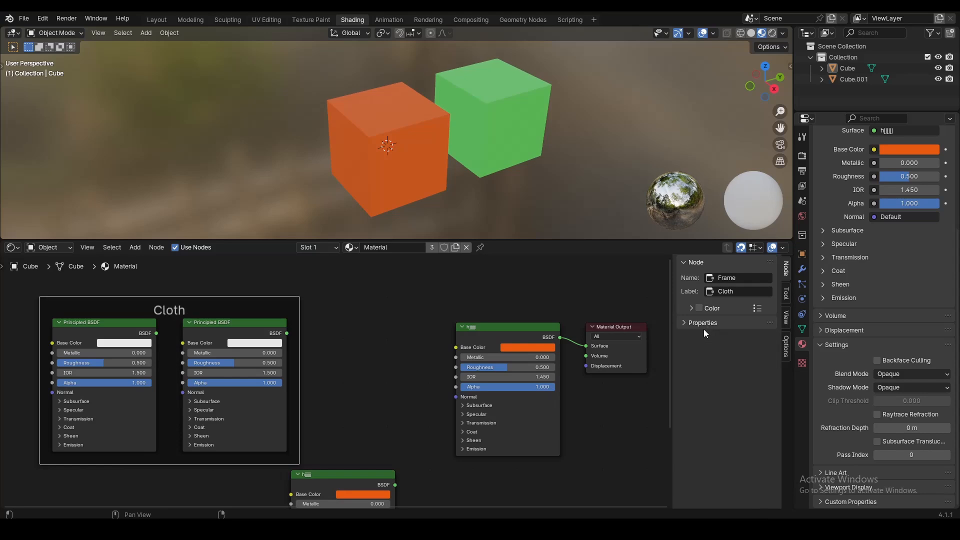
- Enable a custom color for the Cloth frame and try a teal tint with hue 0.486, saturation 0.182 and value 0.608
left_click(698, 308)
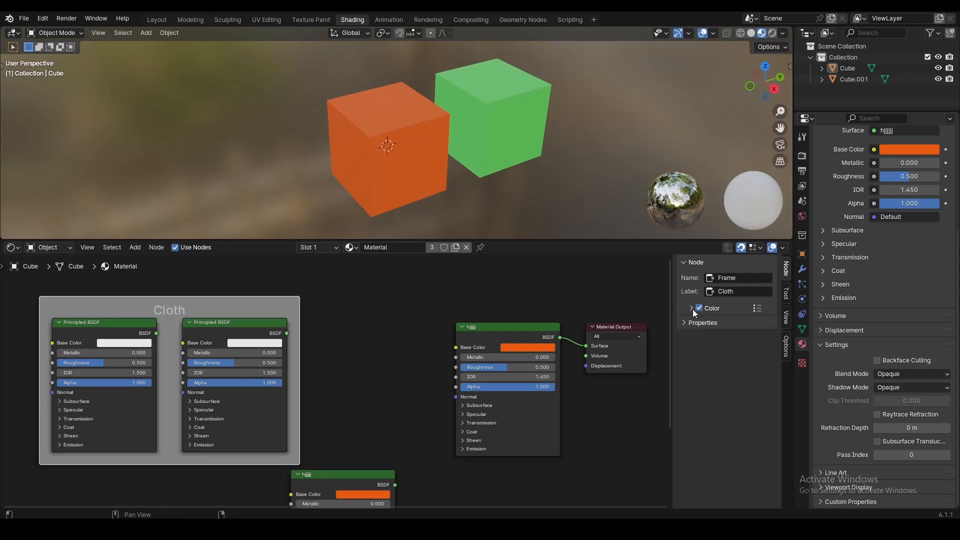
left_click(691, 308)
left_click(736, 324)
left_click(734, 202)
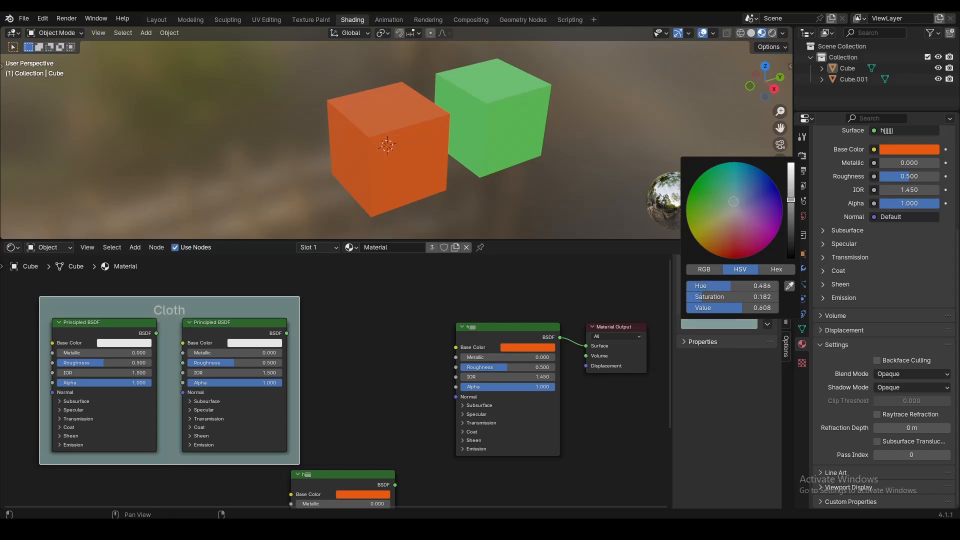
mouse_move(733, 201)
left_mouse_down()
mouse_move(729, 179)
mouse_move(712, 231)
mouse_move(756, 227)
mouse_move(734, 210)
left_mouse_up()
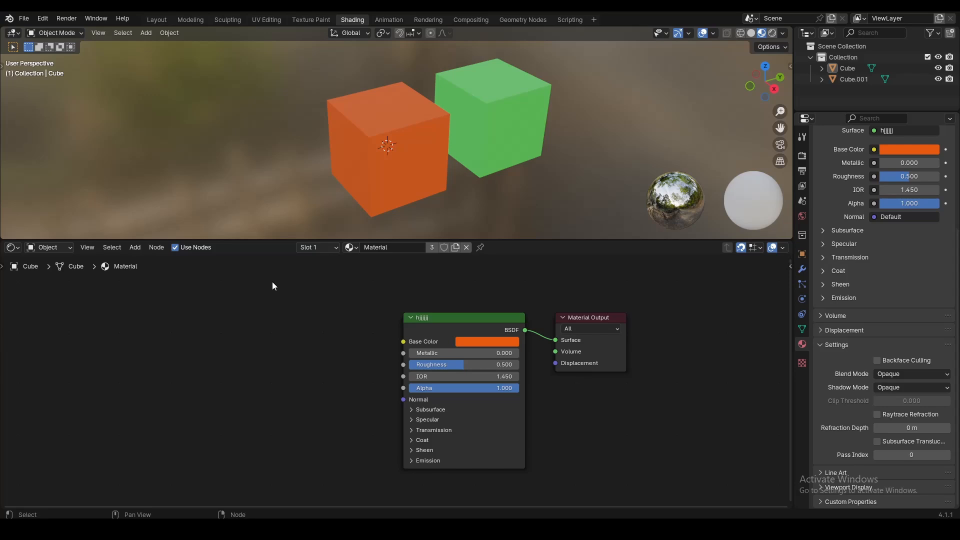
key("shift+a")
left_click(272, 281)
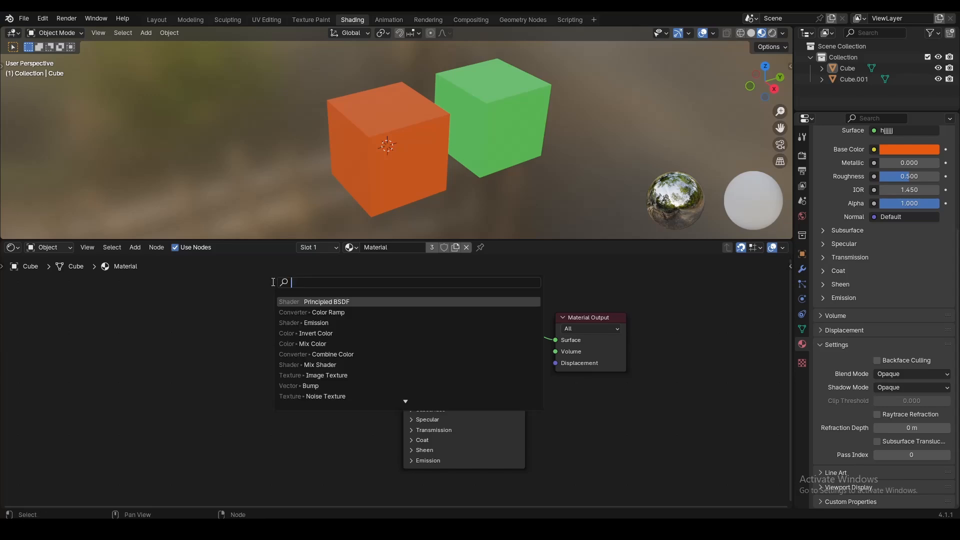
type("c")
key("Escape")
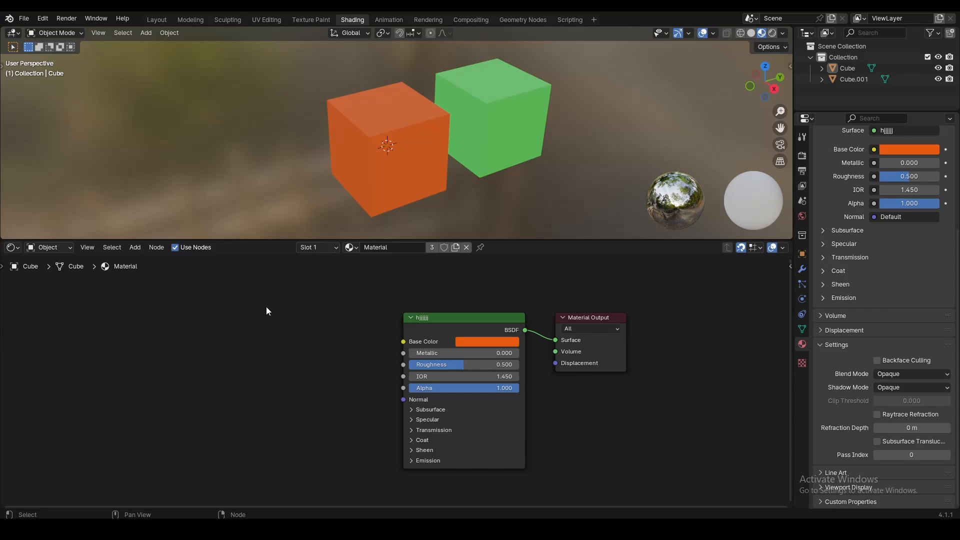
- Find Principled BSDF in the node search and add it to Quick Favorites
key("shift+a")
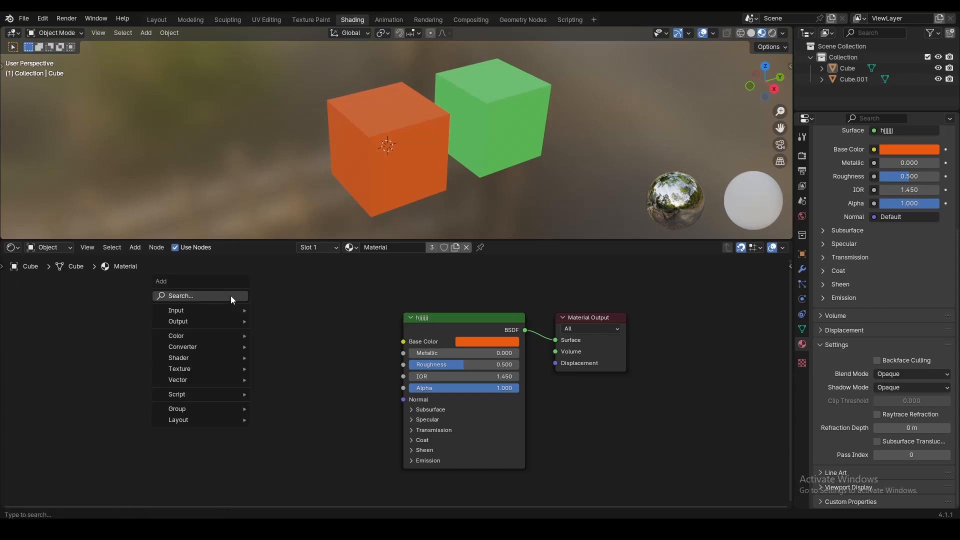
left_click(230, 296)
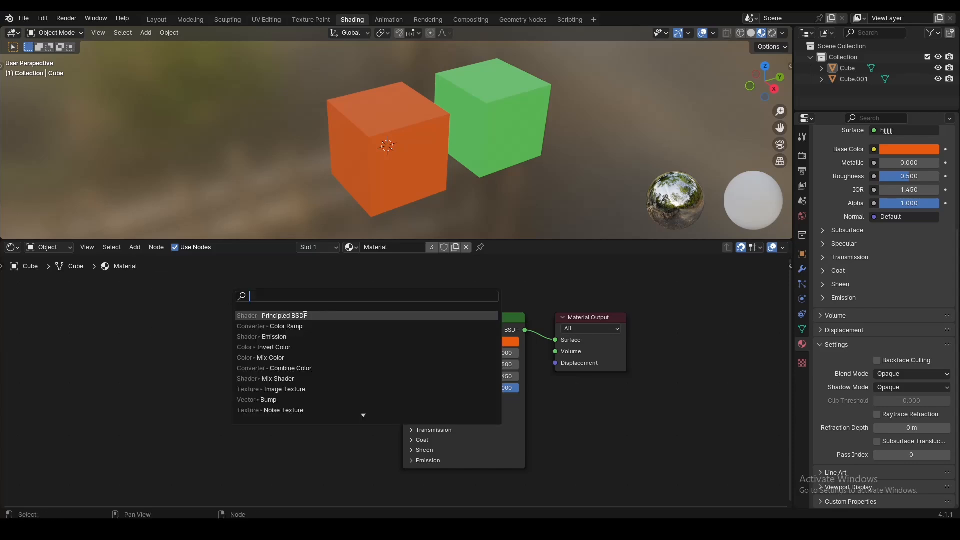
right_click(279, 315)
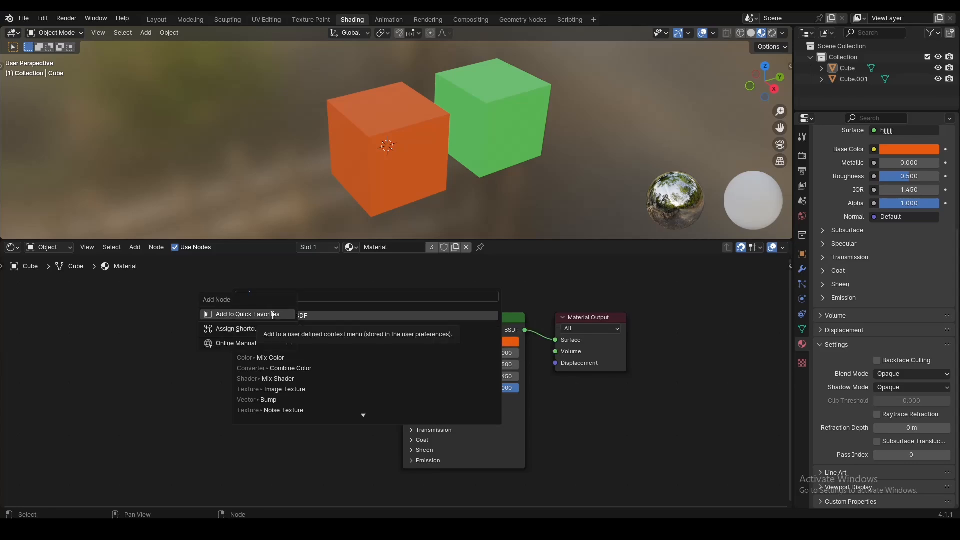
left_click(272, 314)
left_click(181, 330)
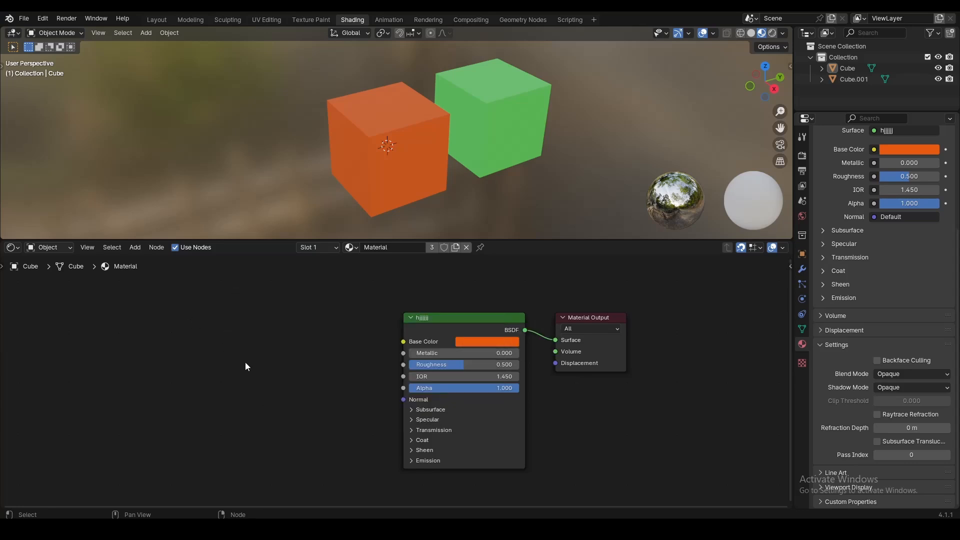
- Add a Principled BSDF node from Quick Favorites and place it just left of the orange shader node
key("q")
key("q")
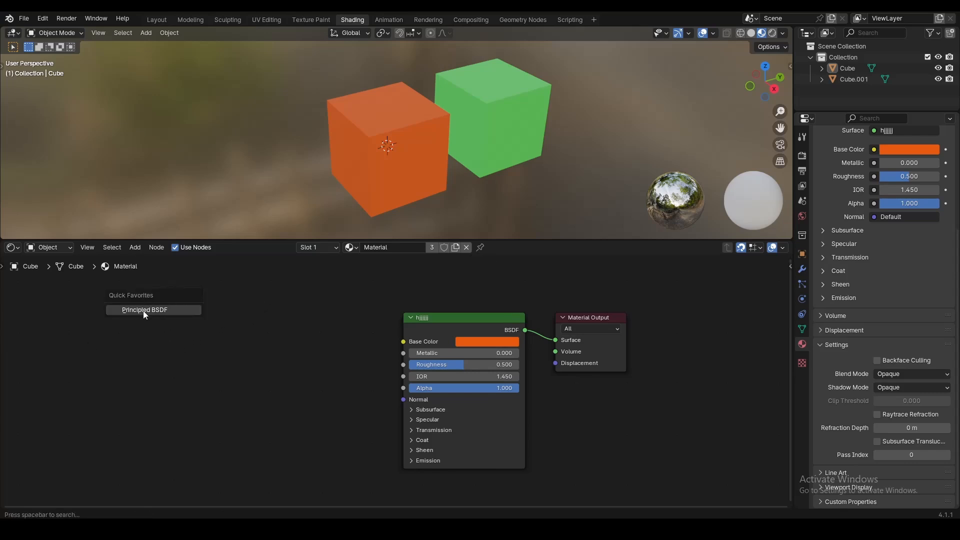
left_click(143, 310)
left_click(190, 326)
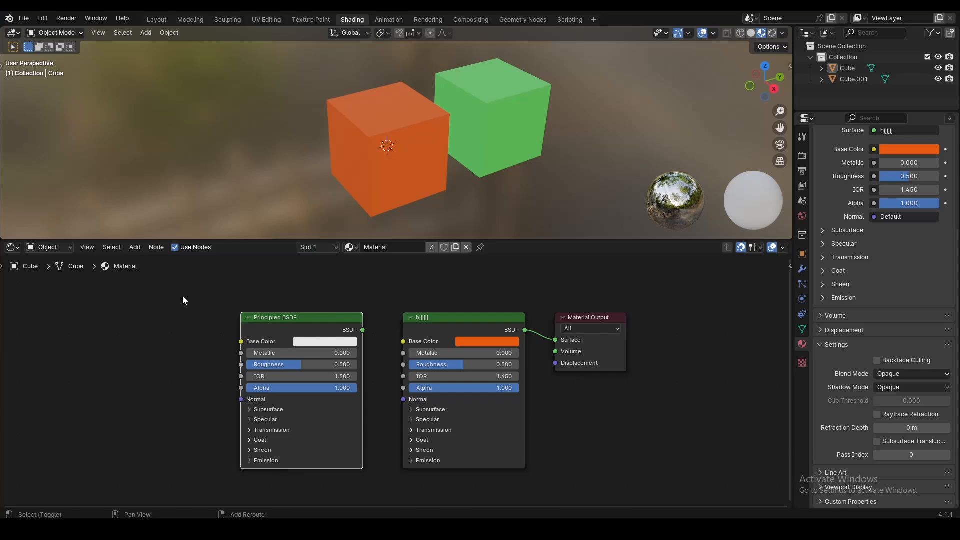
- Add Color Ramp, Emission and Invert Color from the node search to Quick Favorites
key("shift+a")
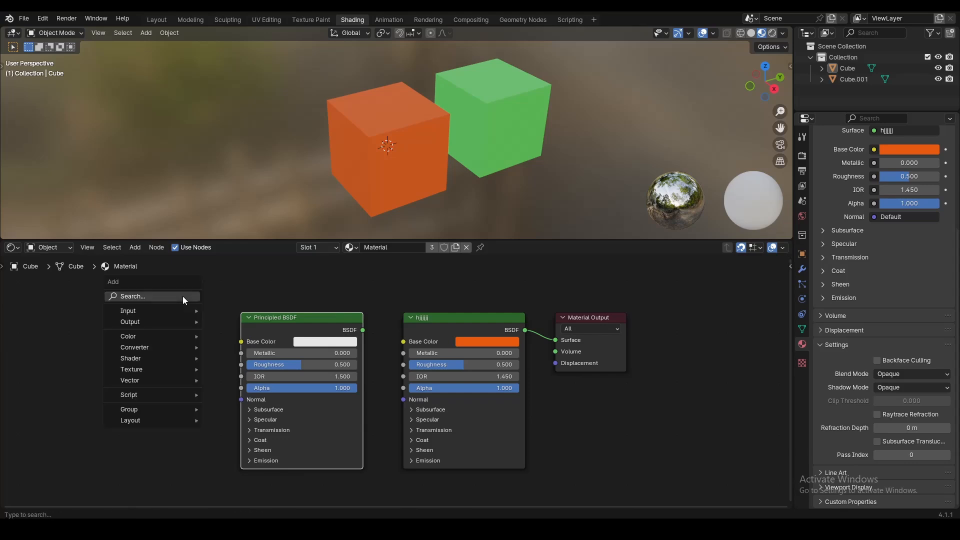
left_click(182, 296)
right_click(243, 325)
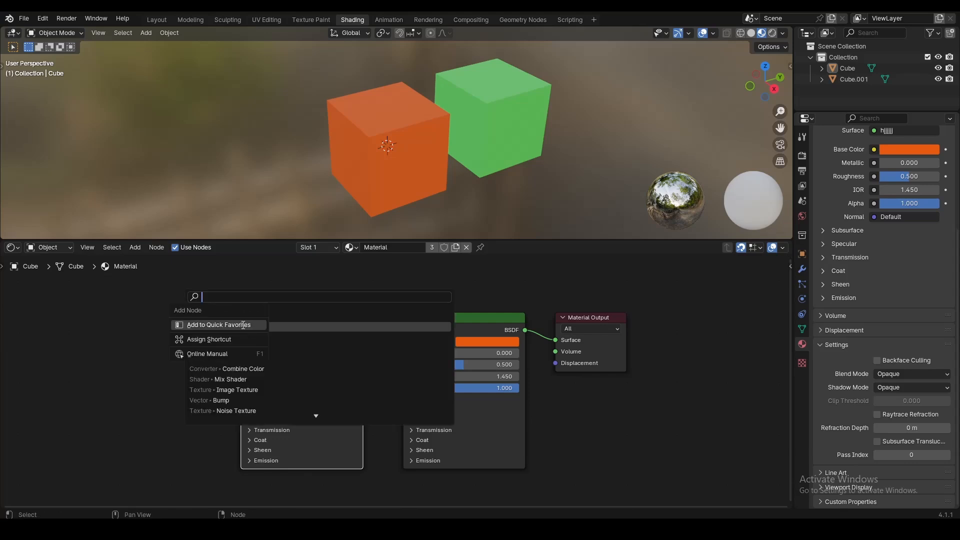
left_click(243, 325)
right_click(242, 334)
left_click(243, 335)
right_click(246, 348)
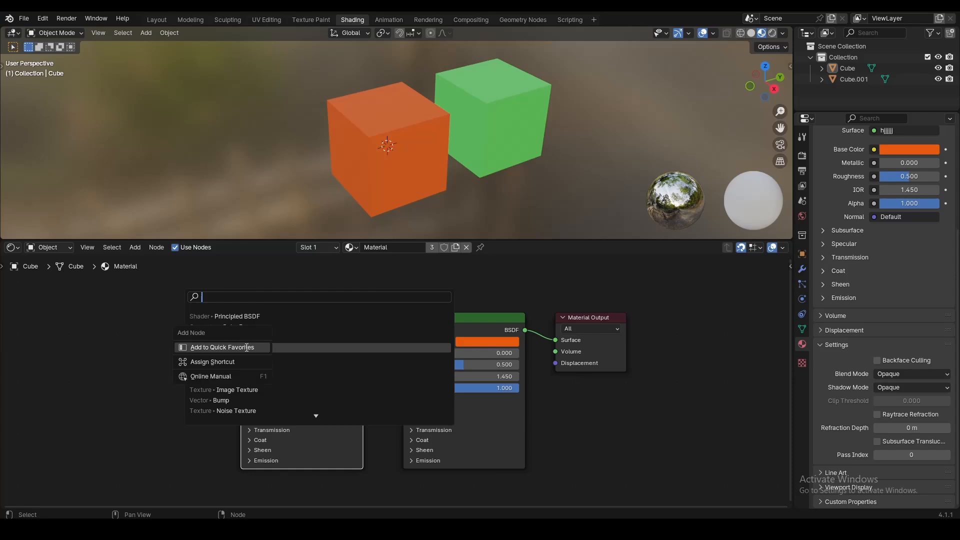
left_click(247, 347)
- Add Mix Color, Combine Color, Mix Shader and Image Texture from the node search to Quick Favorites
right_click(246, 357)
left_click(246, 357)
right_click(247, 366)
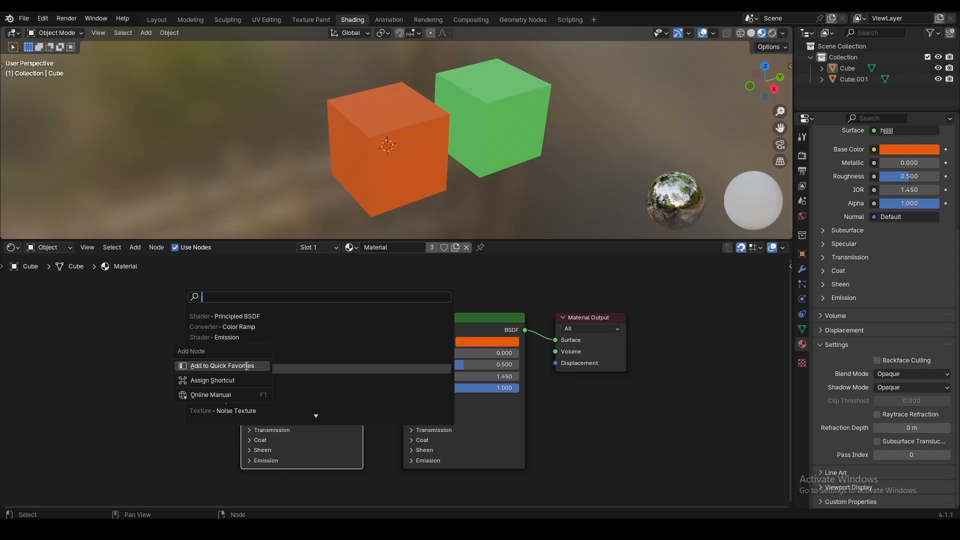
left_click(246, 366)
right_click(248, 379)
left_click(248, 378)
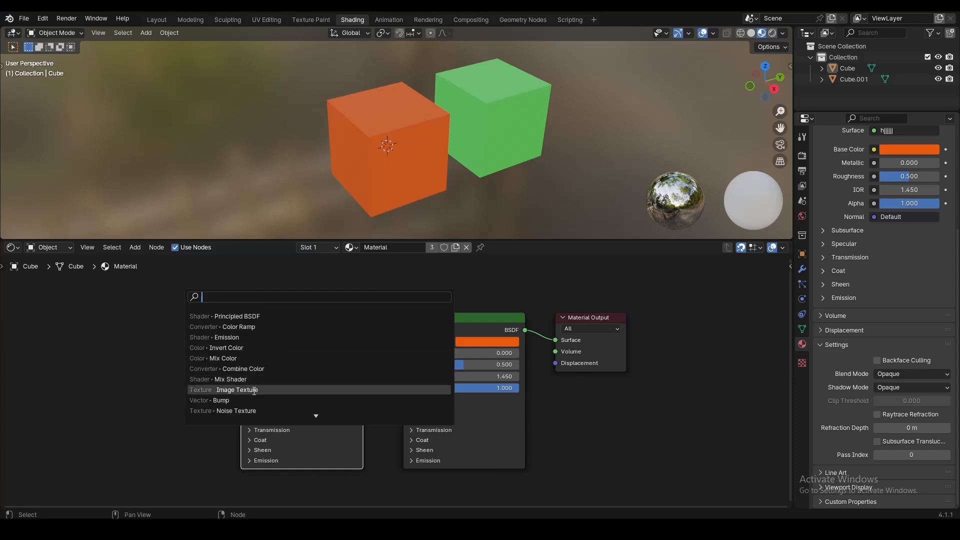
right_click(254, 390)
left_click(254, 391)
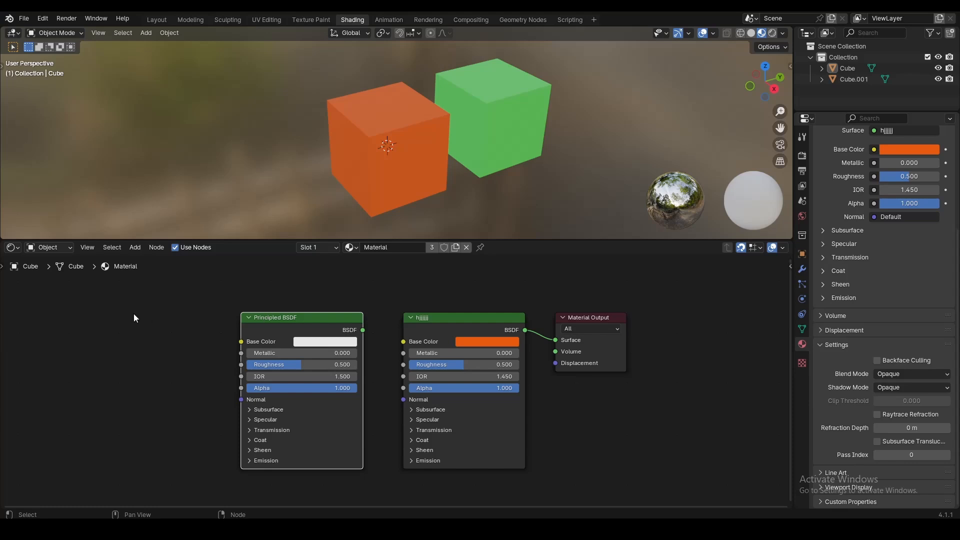
- Add Emission and Mix Color nodes from Quick Favorites, placing them one below the other left of the white Principled BSDF
key("q")
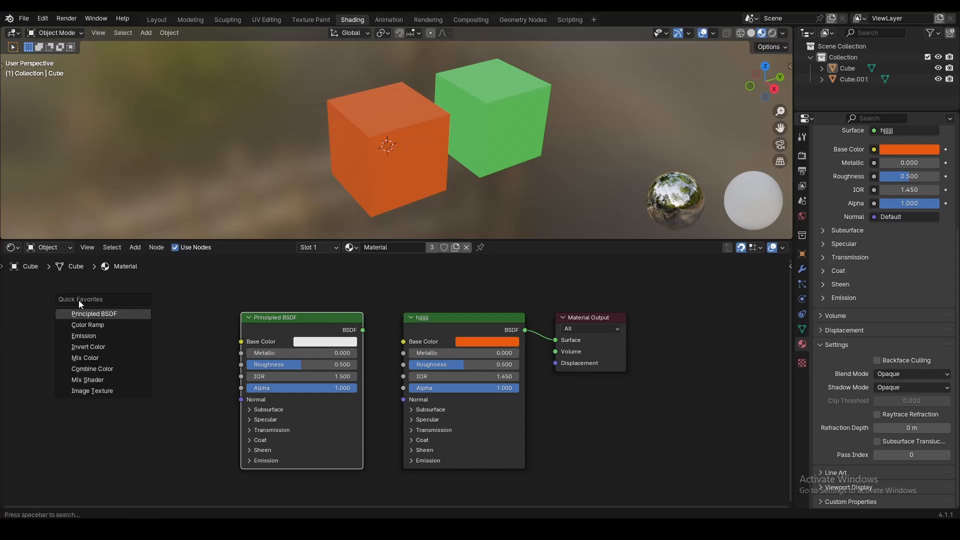
left_click(92, 337)
left_click(108, 315)
key("q")
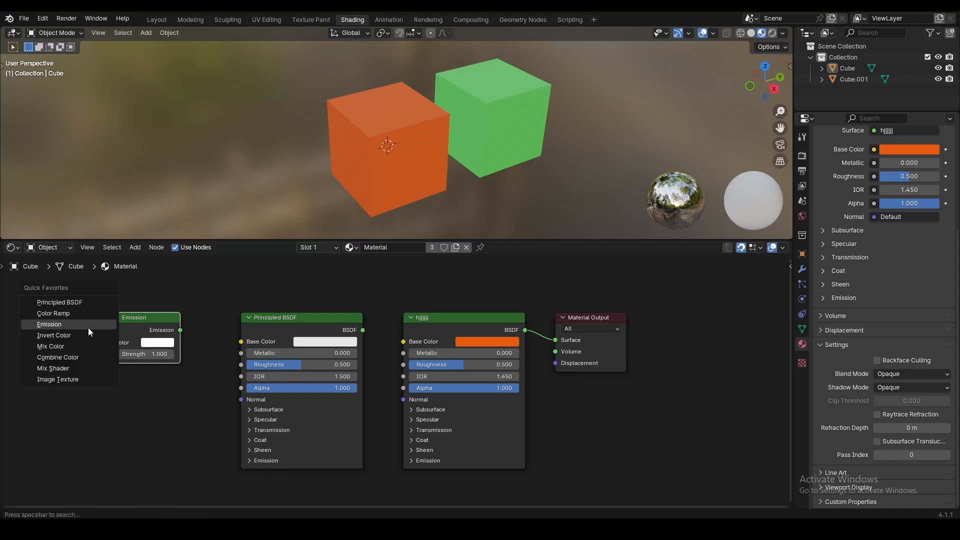
left_click(76, 342)
left_click(108, 375)
- Add Combine Color and Image Texture nodes from Quick Favorites, placing them around the Emission and Mix nodes
key("q")
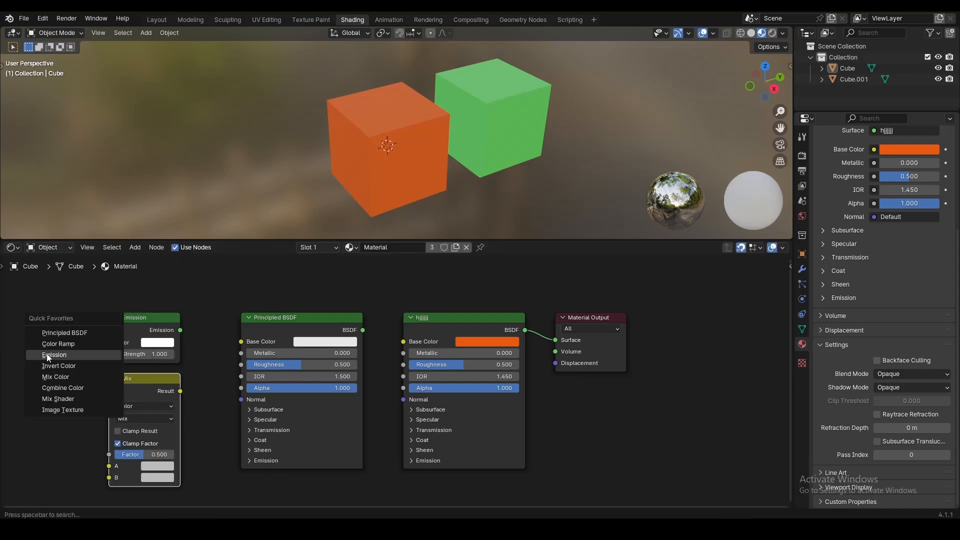
left_click(62, 388)
left_click(55, 350)
key("q")
left_click(51, 377)
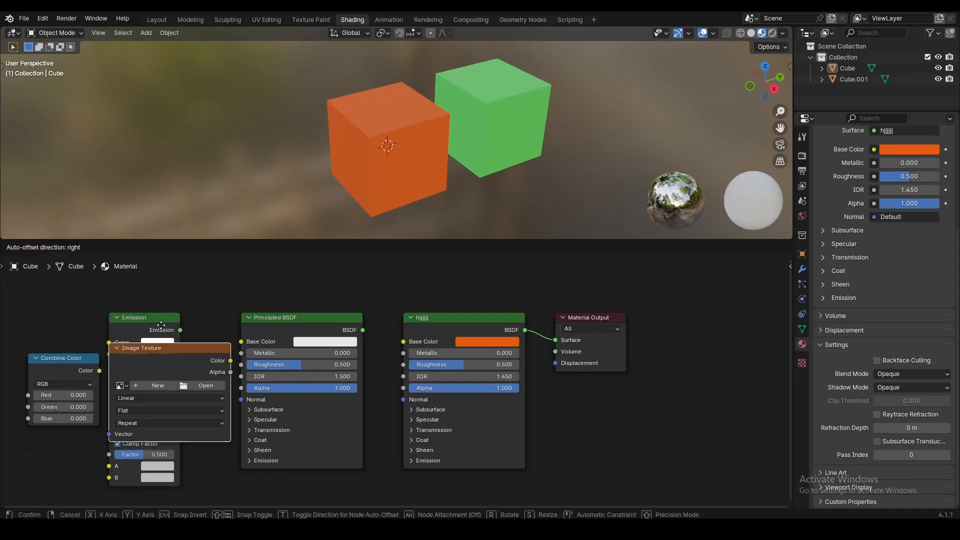
left_click(235, 325)
- Delete all nodes added from Quick Favorites, keeping only the orange shader node and the Material Output
scroll(355, 320, "down", 4)
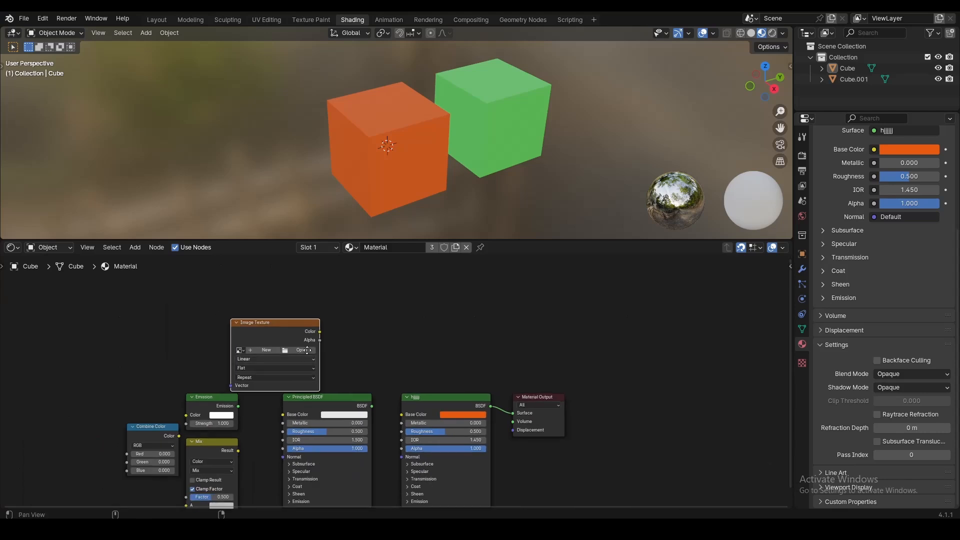
middle_click_drag(355, 320, 415, 273)
scroll(192, 325, "down", 5)
left_click_drag(186, 309, 363, 478)
key("x")
scroll(550, 408, "up", 6)
middle_click_drag(574, 412, 438, 383)
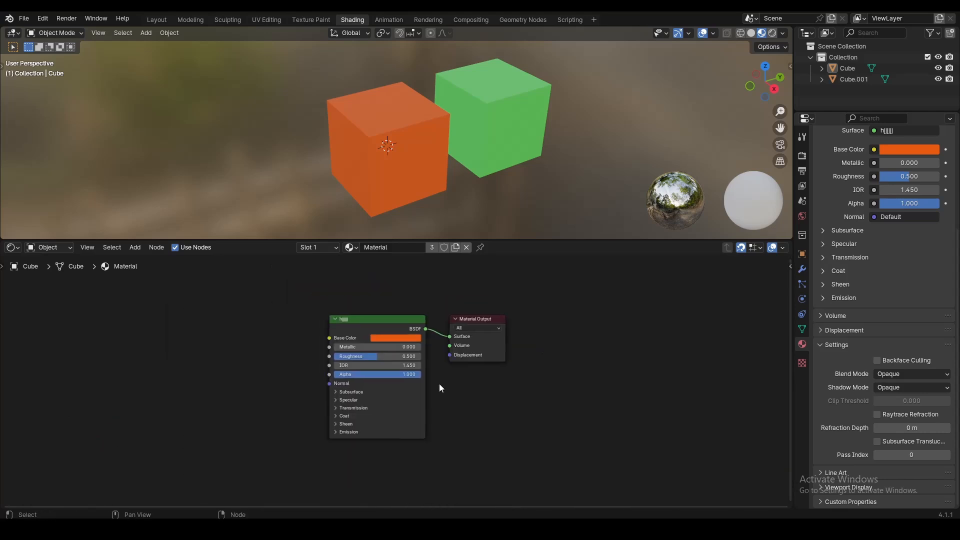
scroll(439, 383, "up", 2)
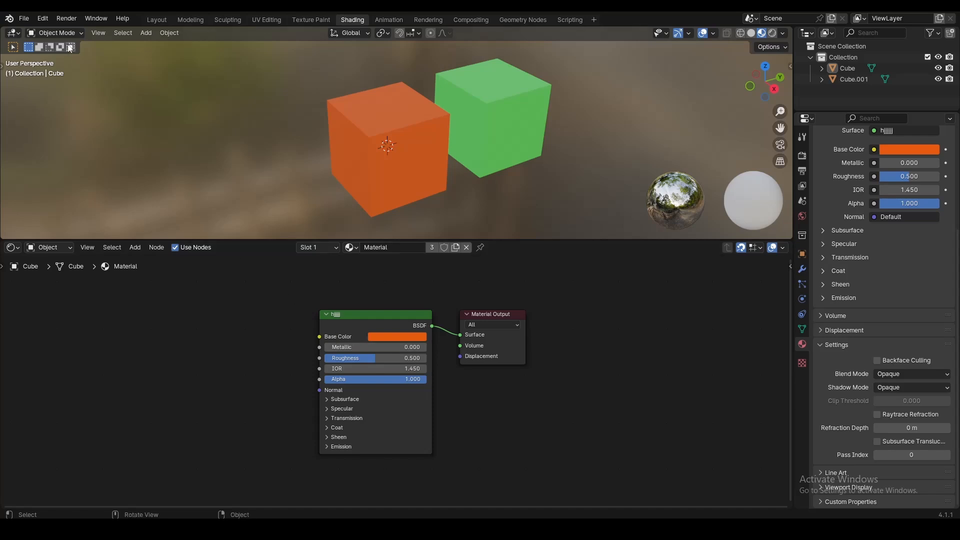
- Enable the Node Wrangler add-on, found by searching the add-ons for "node w", and save the preferences
left_click(45, 20)
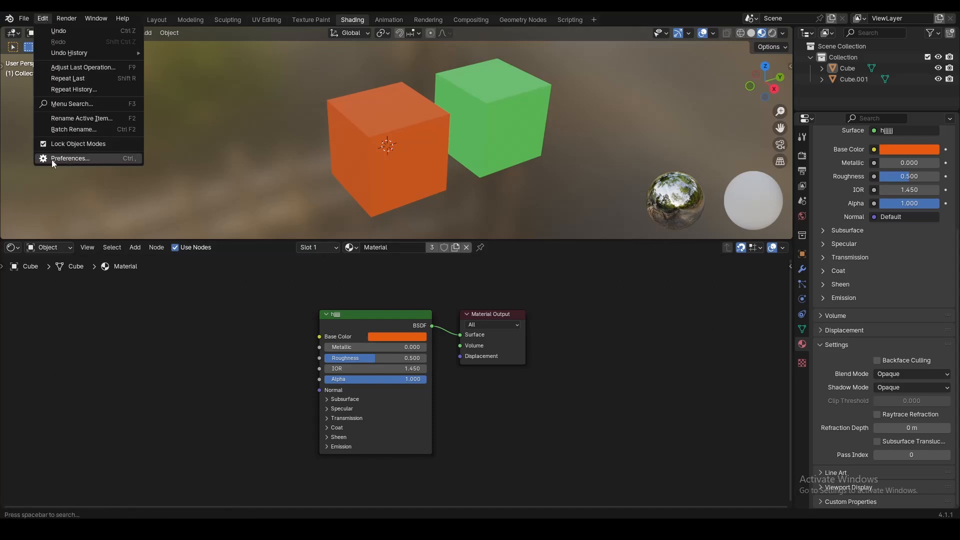
left_click(64, 159)
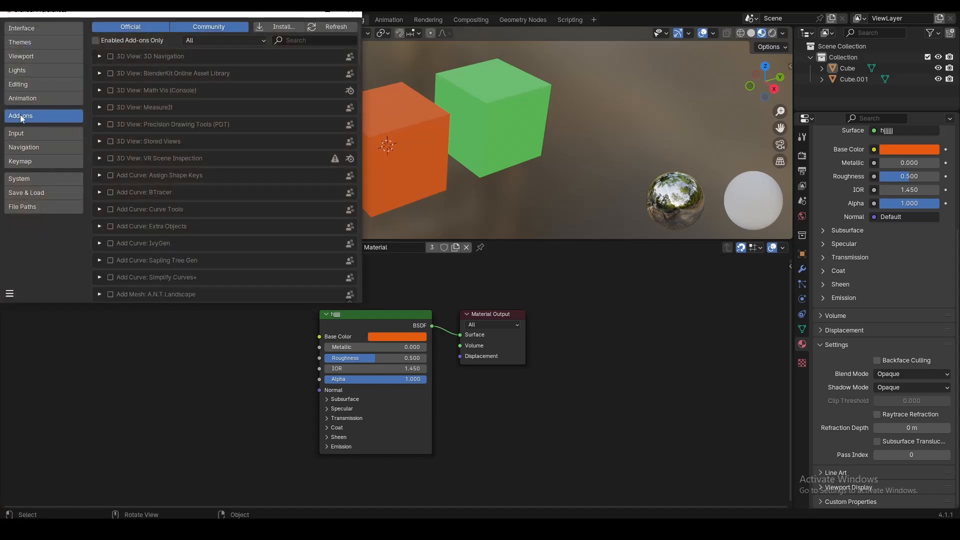
left_click(25, 101)
left_click(38, 115)
left_click(295, 38)
type("node w")
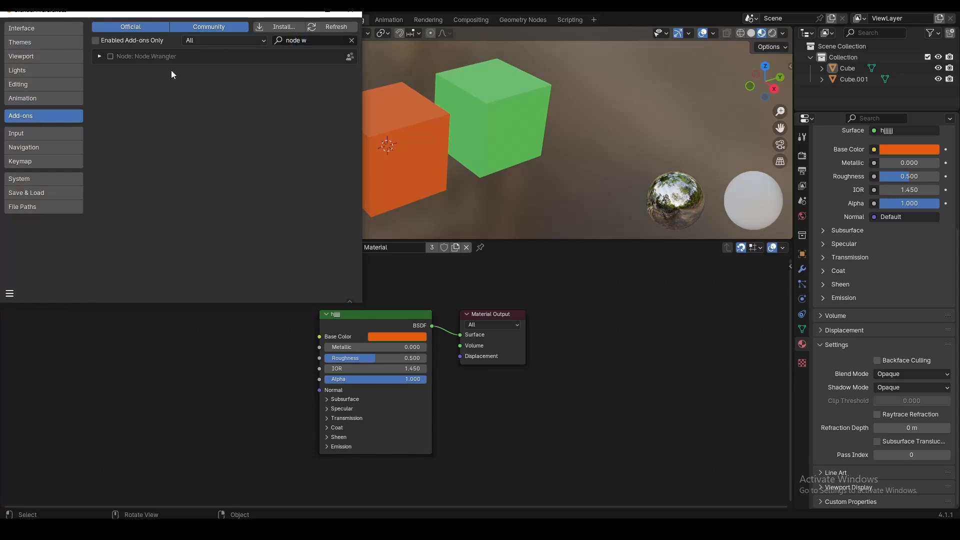
left_click(110, 55)
left_click(104, 56)
left_click(102, 56)
left_click(9, 293)
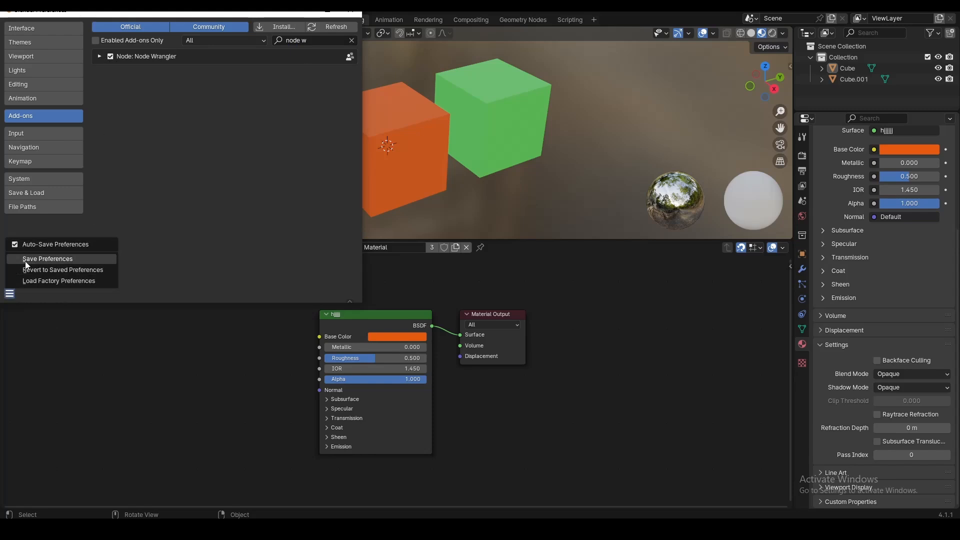
left_click(54, 259)
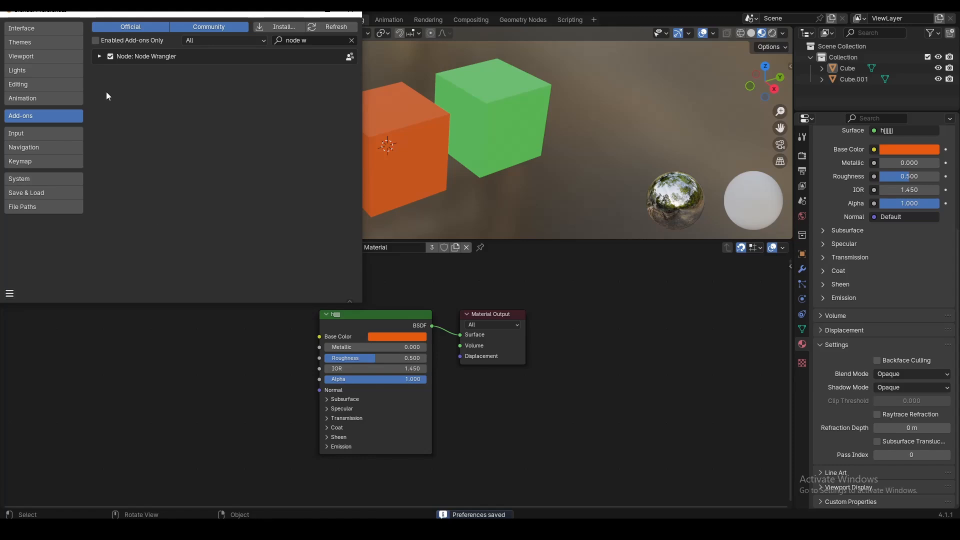
- Examine Node Wrangler's details and its full hotkey list, and close the preferences
left_click(99, 56)
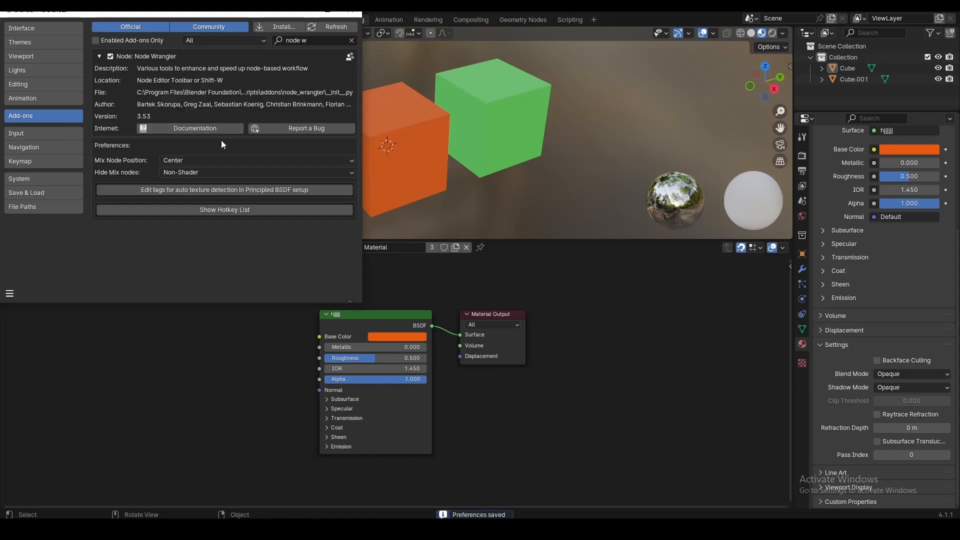
left_click(257, 212)
left_click(206, 211)
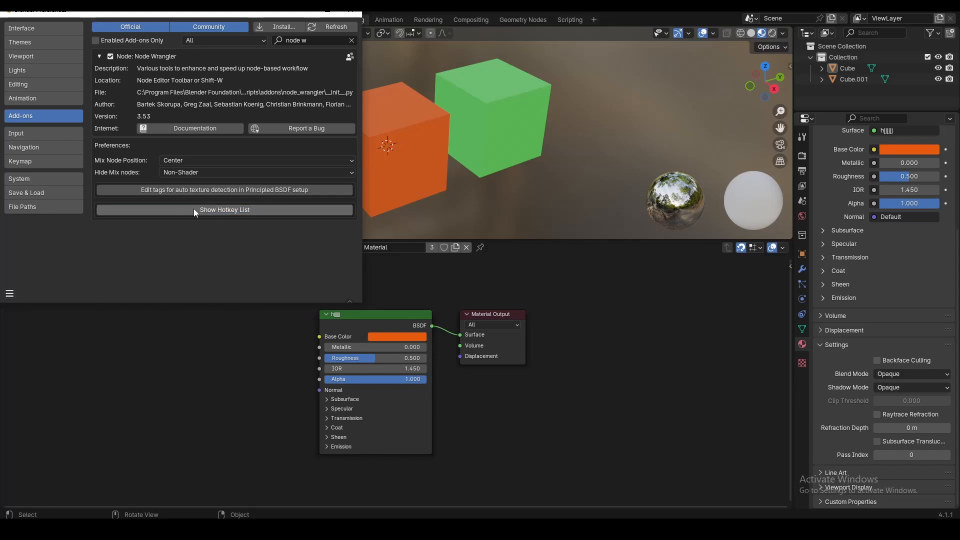
left_click(196, 210)
scroll(250, 217, "down", 5)
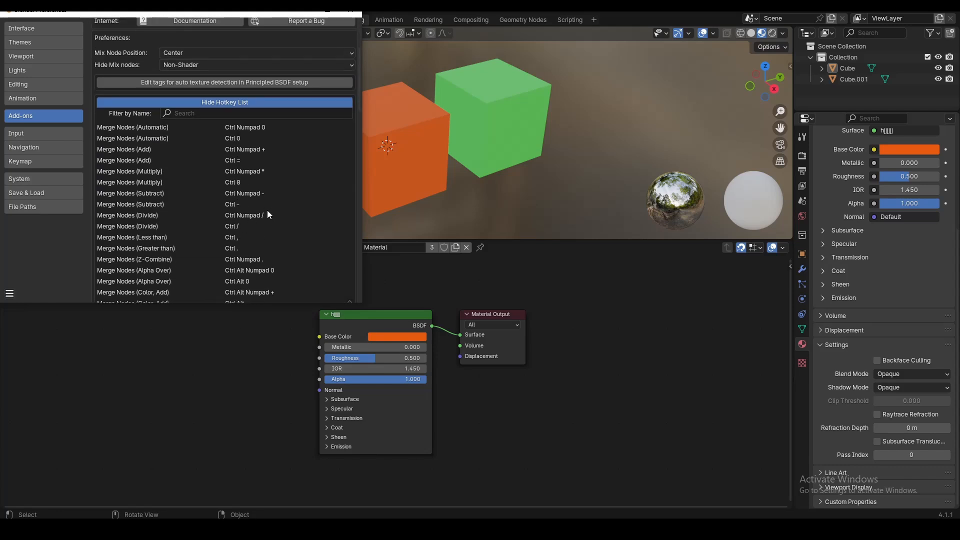
scroll(273, 216, "down", 18)
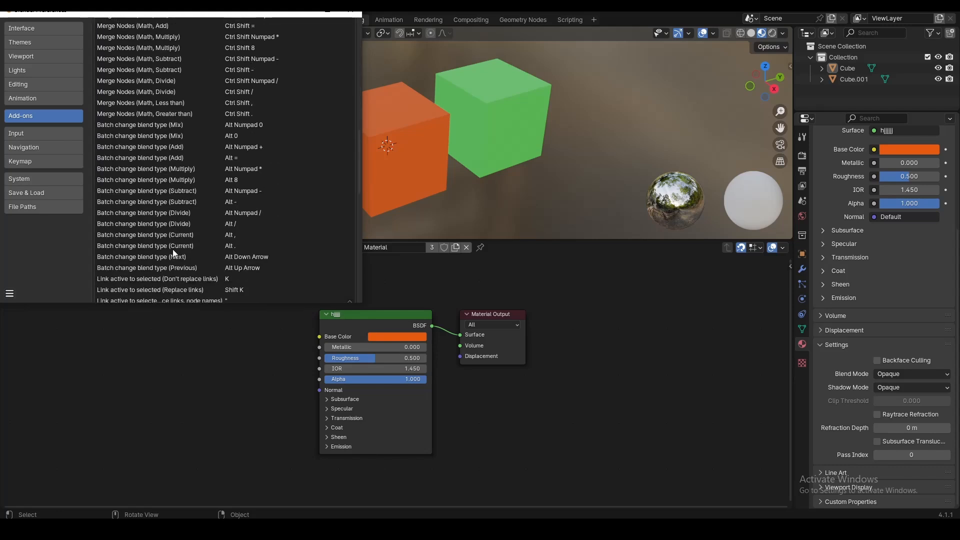
scroll(213, 222, "down", 7)
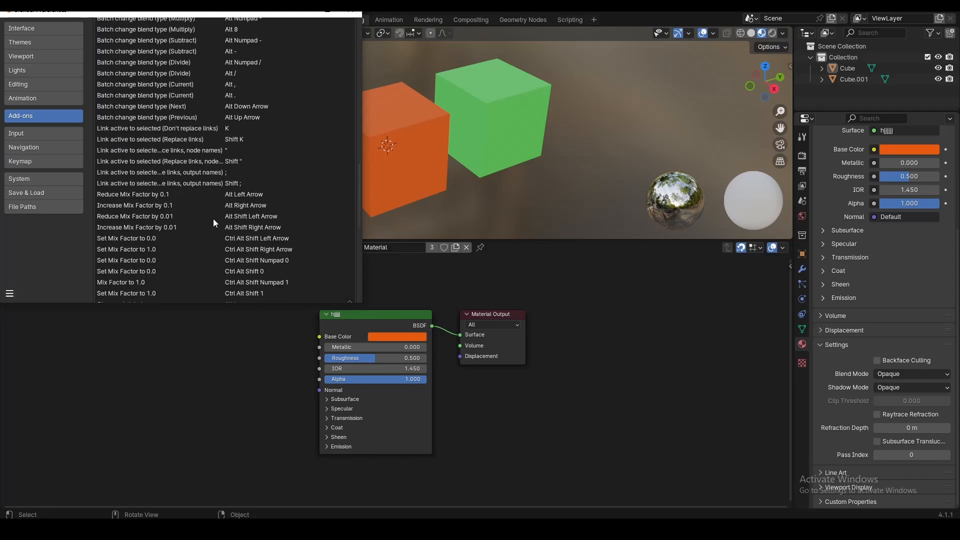
scroll(214, 220, "down", 12)
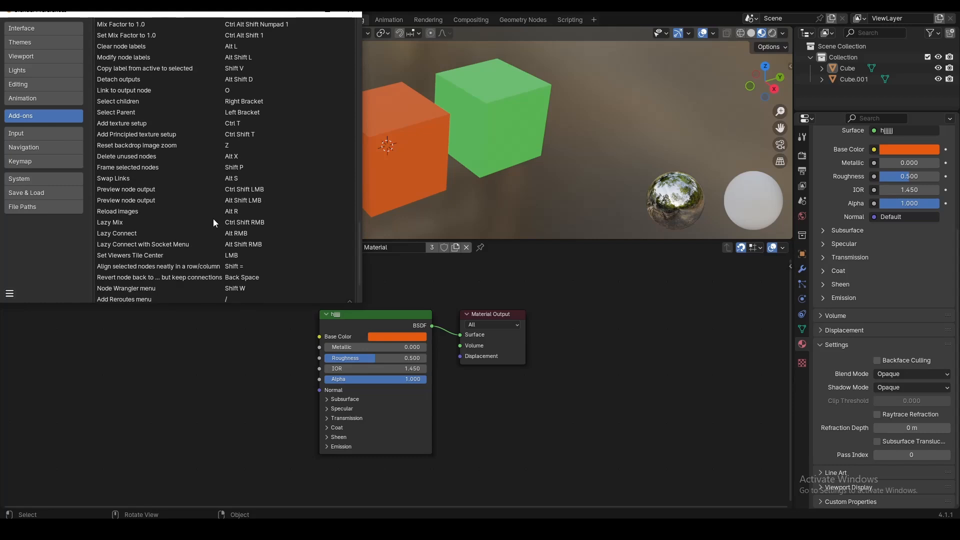
scroll(213, 223, "up", 20)
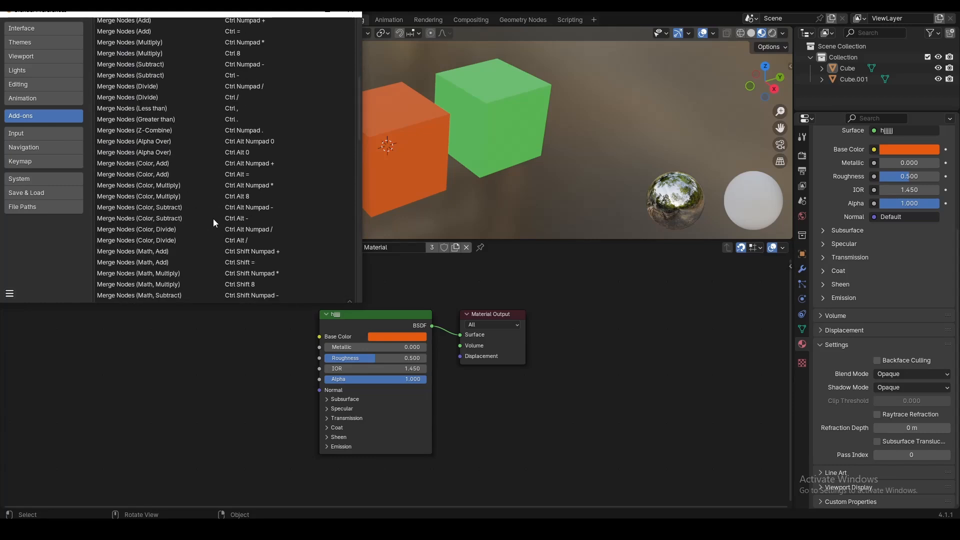
scroll(212, 218, "up", 10)
left_click(344, 14)
- Duplicate the orange shader node, place the copy at the far left, and set its base color to blue
key("shift+d")
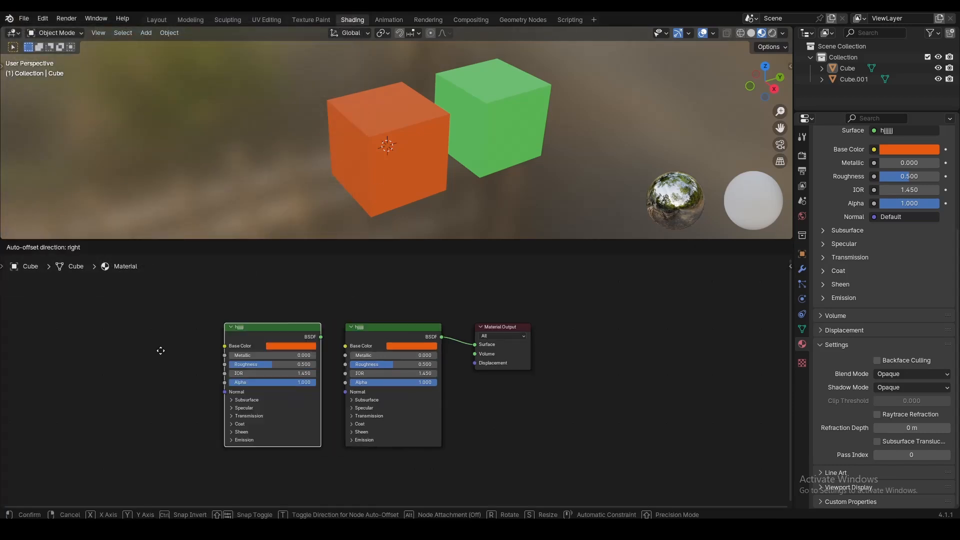
left_click(139, 344)
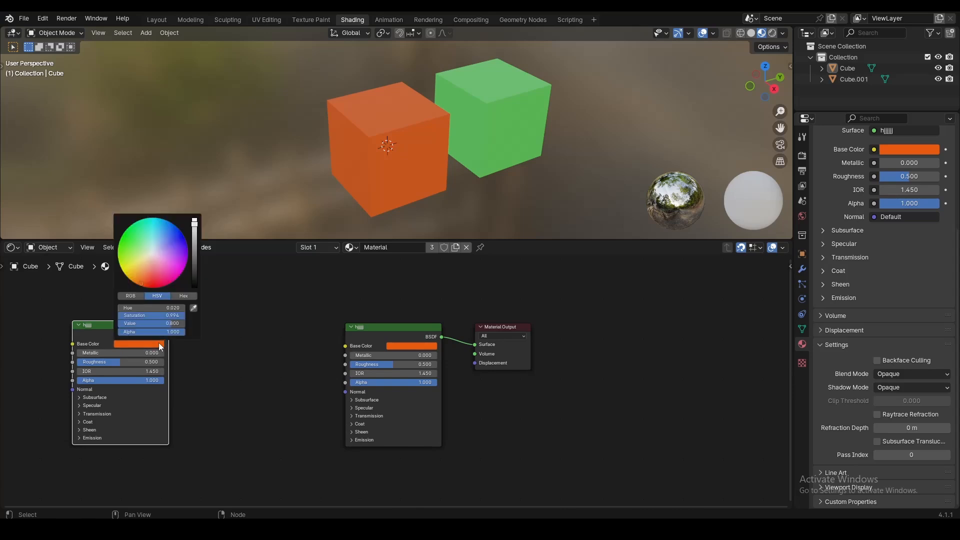
left_click(149, 272)
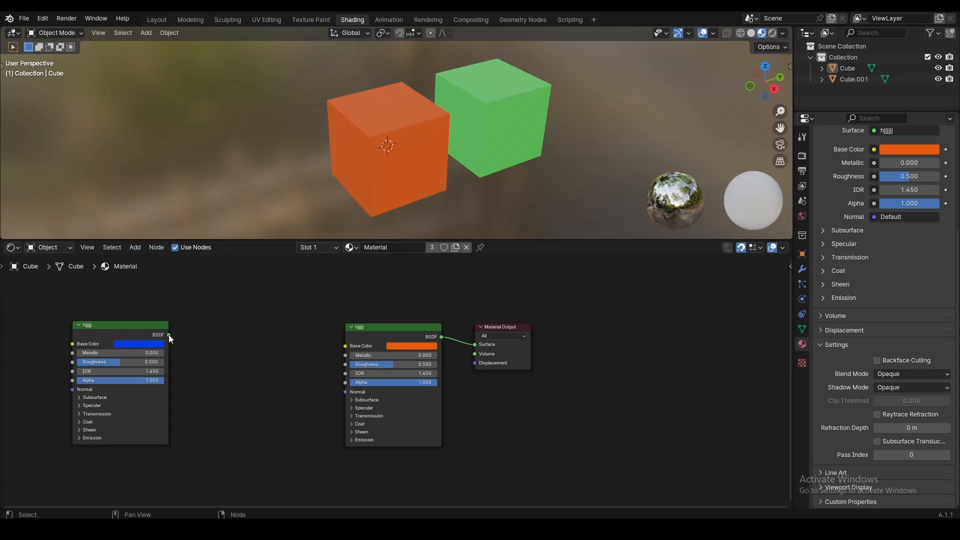
- Link the blue shader to the Material Output's Surface manually, and relink the orange shader in its place
left_click_drag(169, 335, 478, 344)
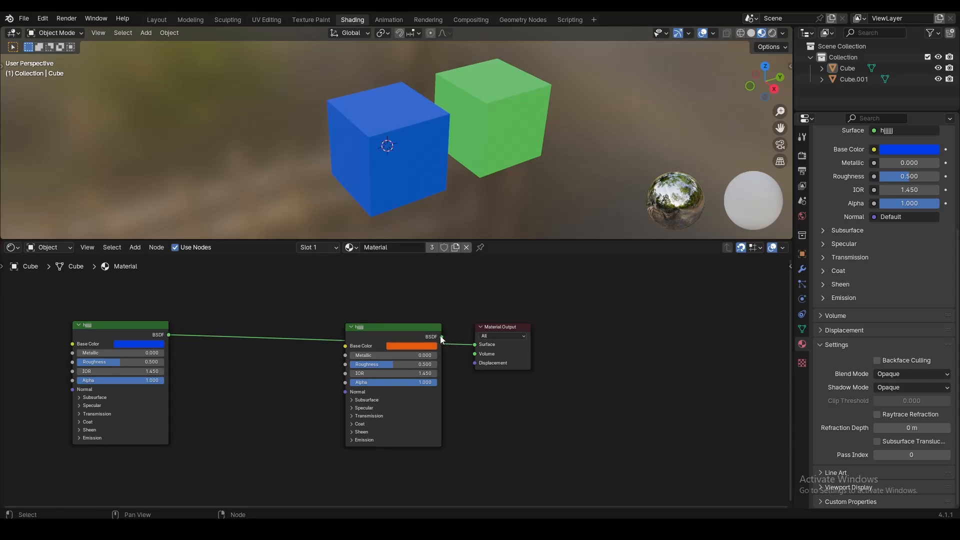
left_click_drag(441, 336, 475, 345)
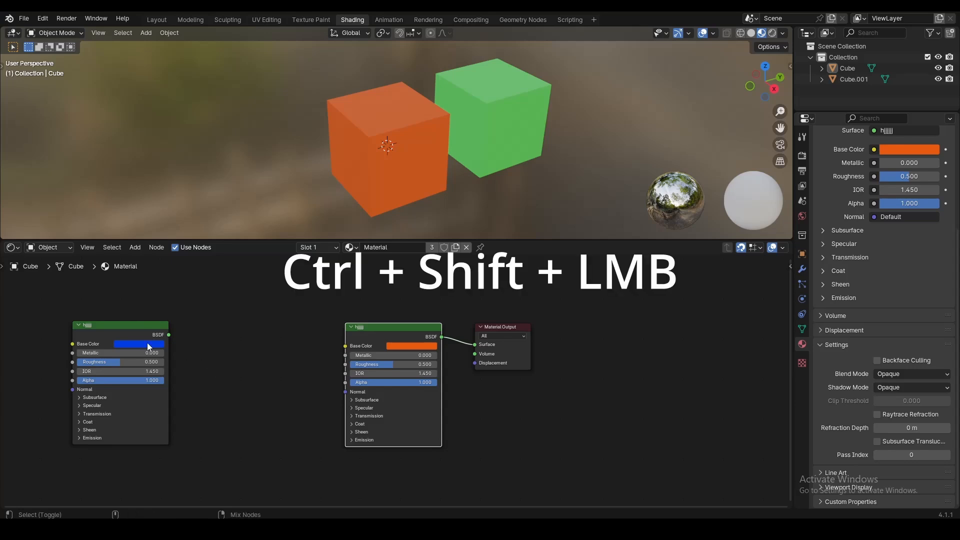
- Switch the material output between the blue and orange shaders with Node Wrangler's preview, finishing on the blue one
left_click(130, 328, "ctrl+shift")
left_click(381, 335, "ctrl+shift")
left_click(133, 327, "ctrl+shift")
left_click(389, 328, "ctrl+shift")
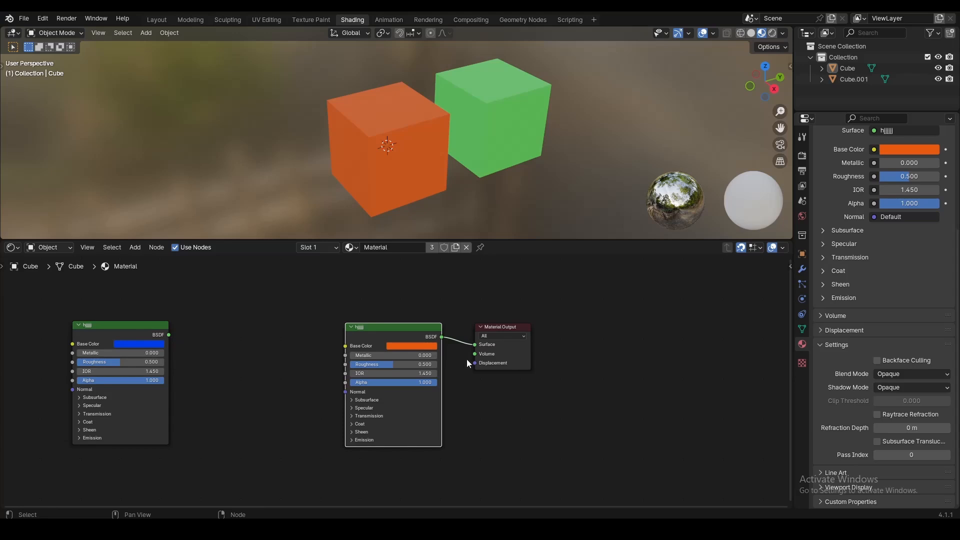
left_click(127, 333, "ctrl+shift")
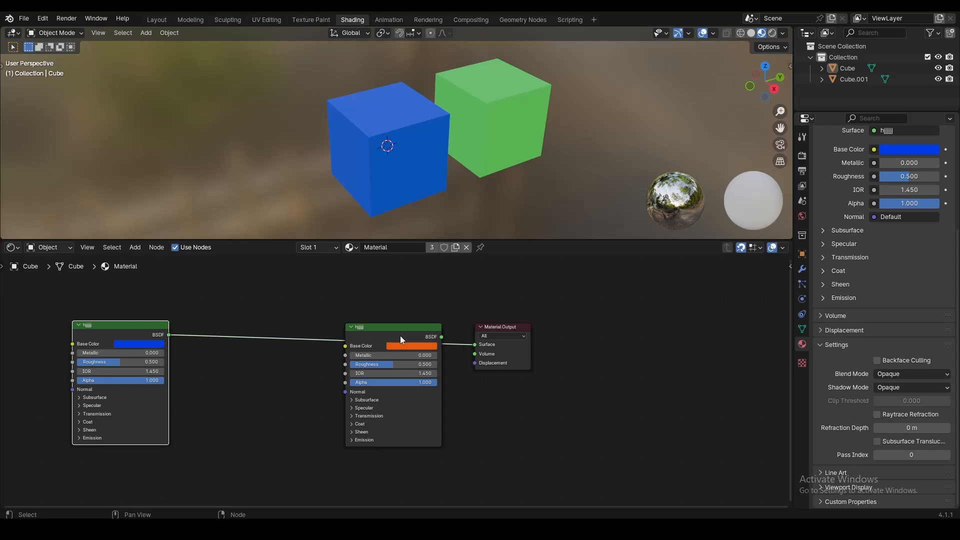
left_click(497, 329)
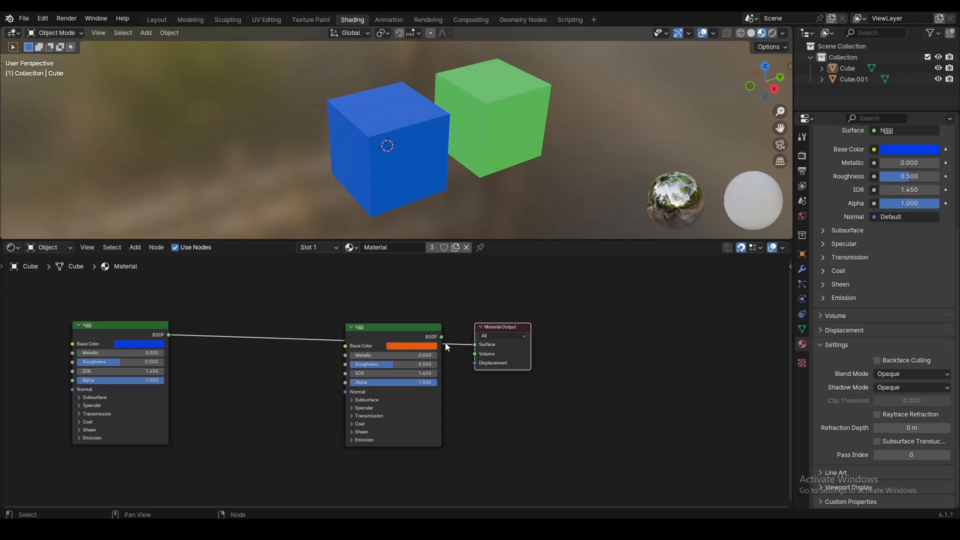
- Link the orange shader's BSDF output to the Material Output's Surface and move the shader slightly farther left of the output node
left_click_drag(442, 338, 474, 347)
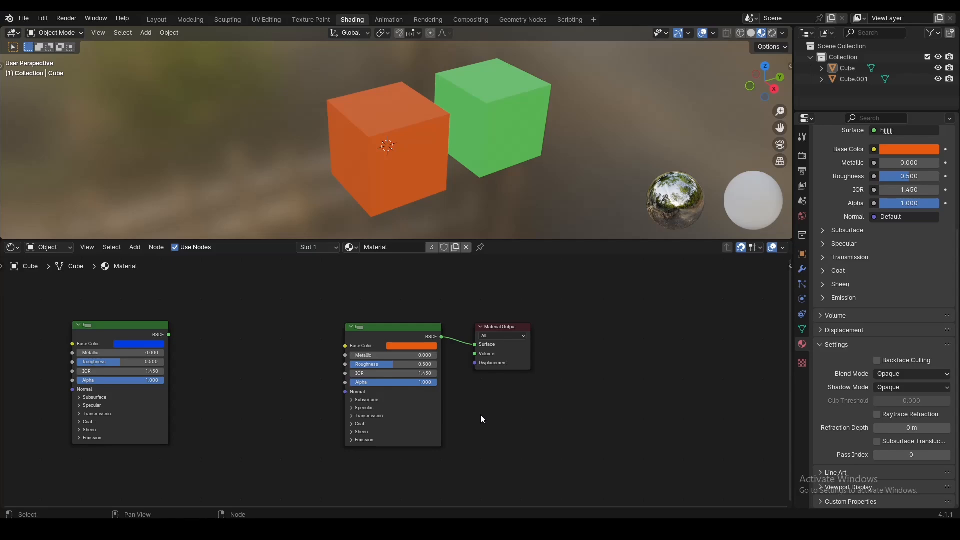
left_click_drag(403, 331, 363, 318)
left_click(410, 317)
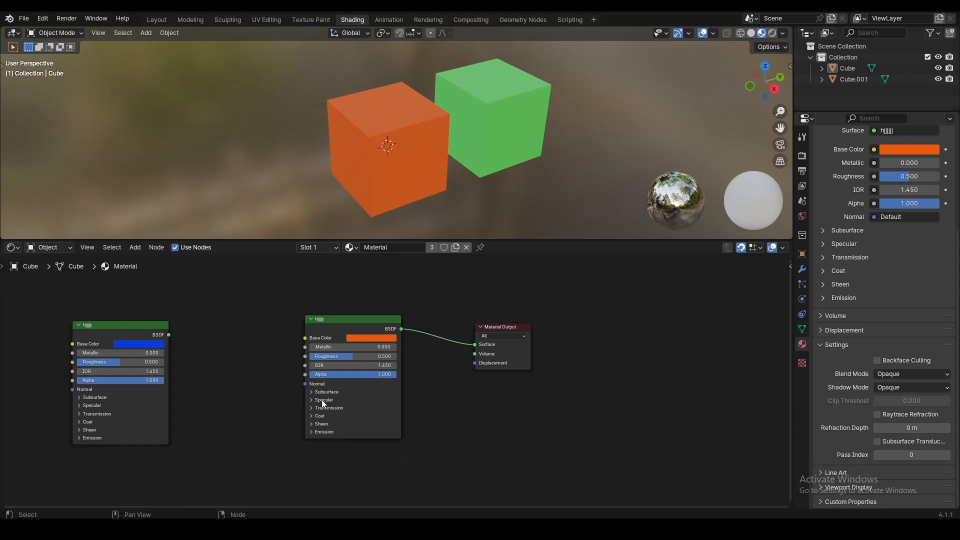
- Examine the orange shader's Subsurface, Specular, Transmission, Coat and Sheen settings one by one, collapsing each section again
scroll(397, 384, "up", 4)
left_click(394, 361)
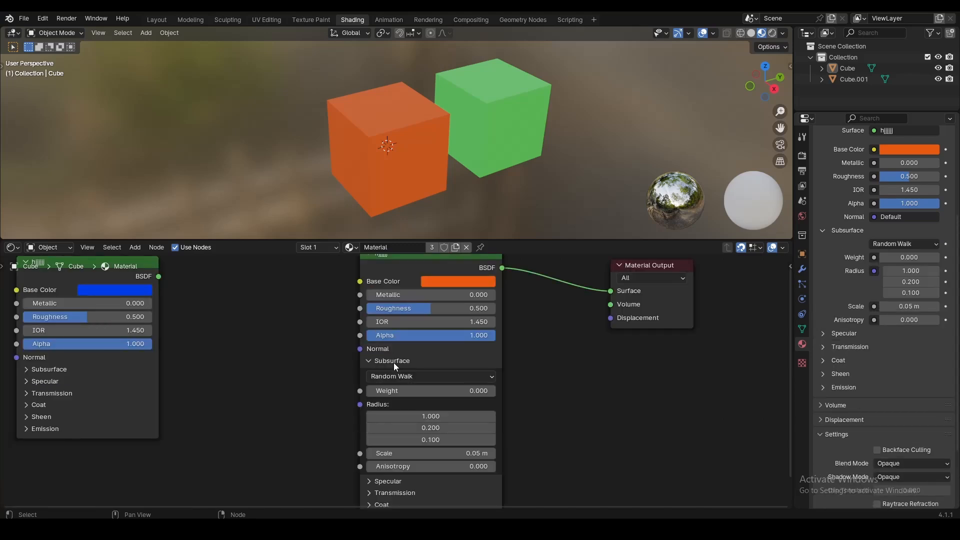
left_click(394, 362)
left_click(393, 371)
left_click(393, 371)
left_click(401, 388)
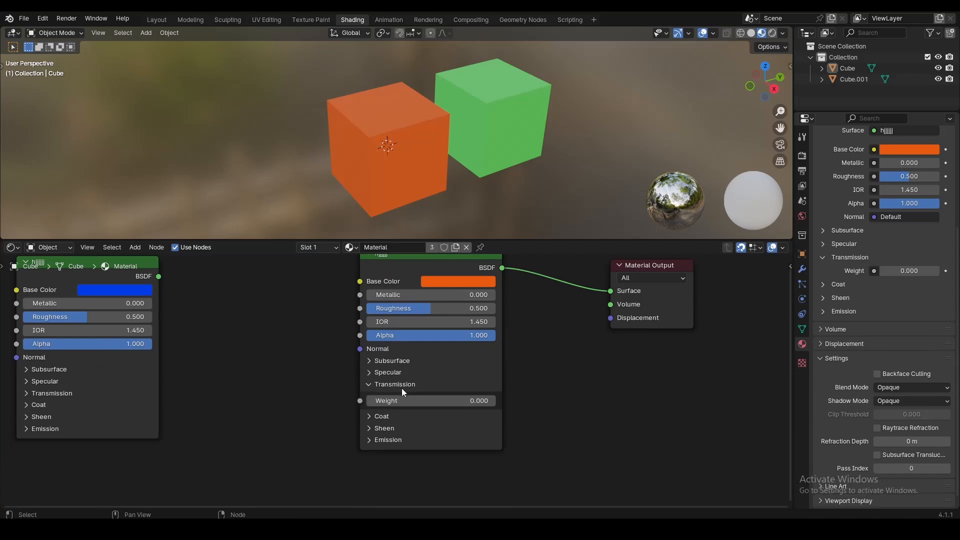
left_click(401, 388)
left_click(385, 398)
left_click(385, 398)
left_click(388, 407)
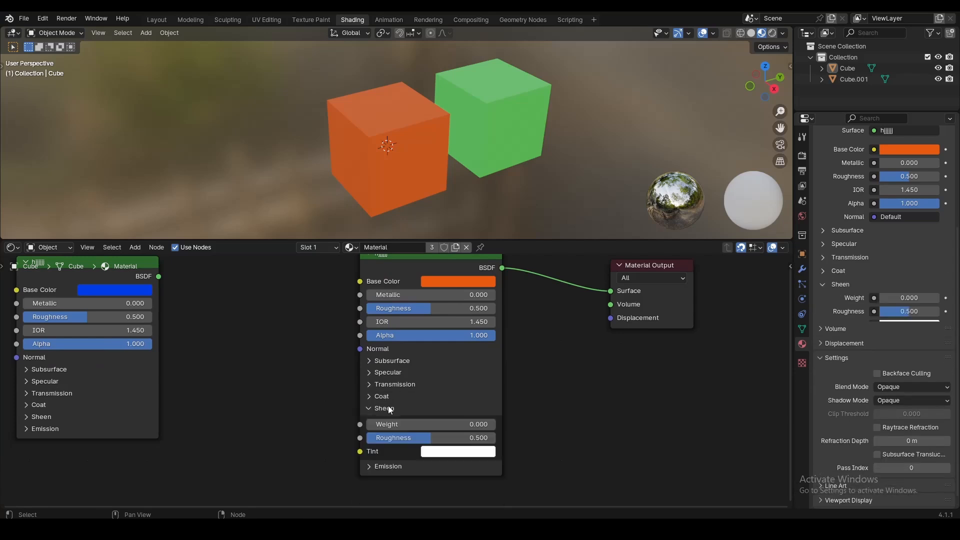
left_click(388, 407)
scroll(426, 383, "down", 2)
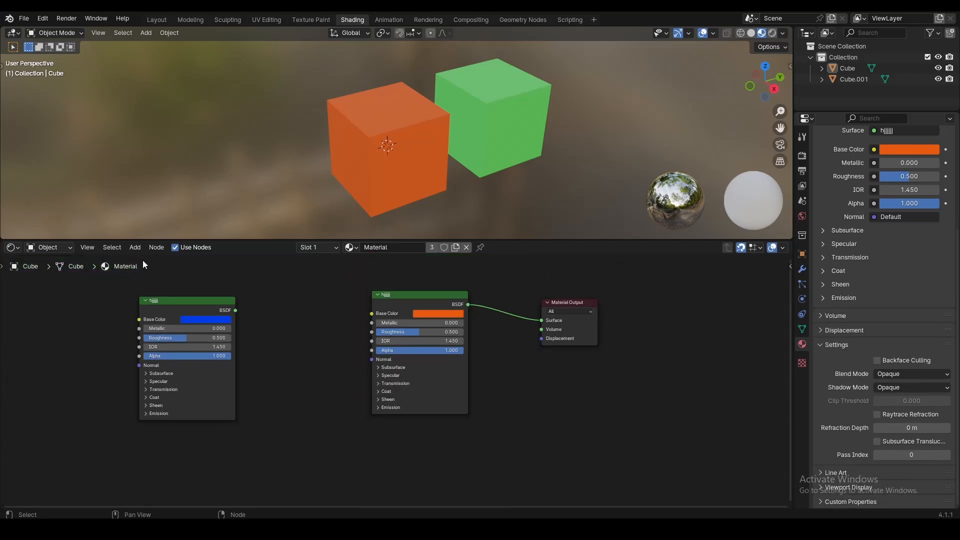
left_click(135, 248)
scroll(501, 342, "up", 1)
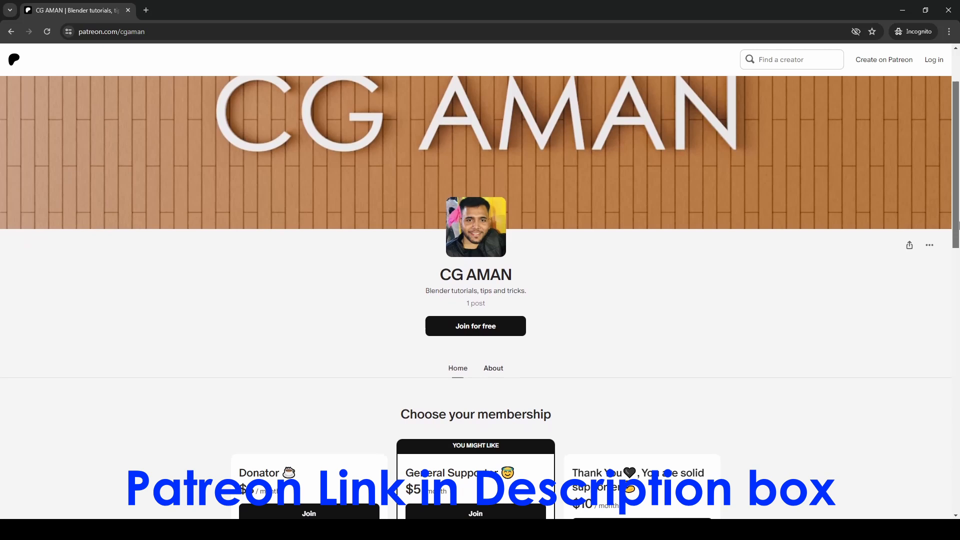
left_click_drag(959, 222, 959, 252)
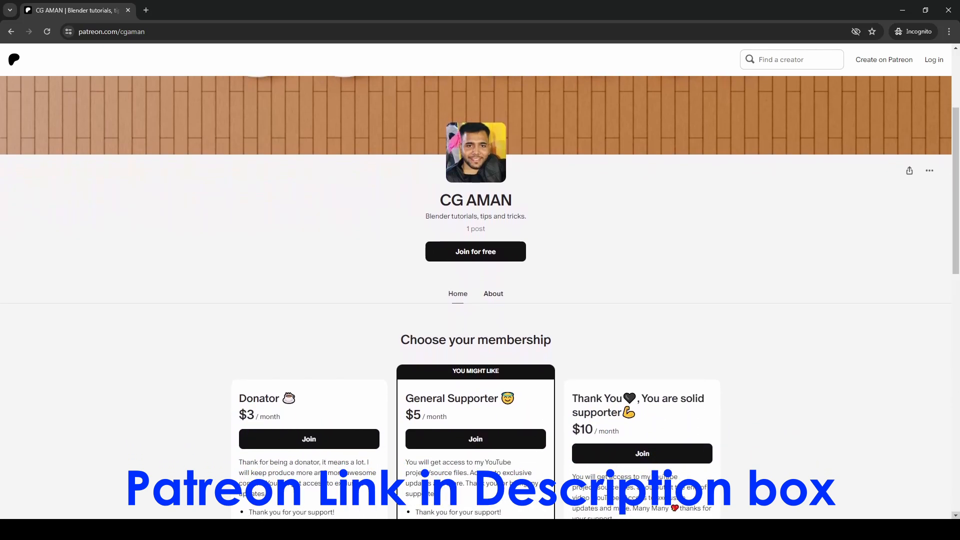